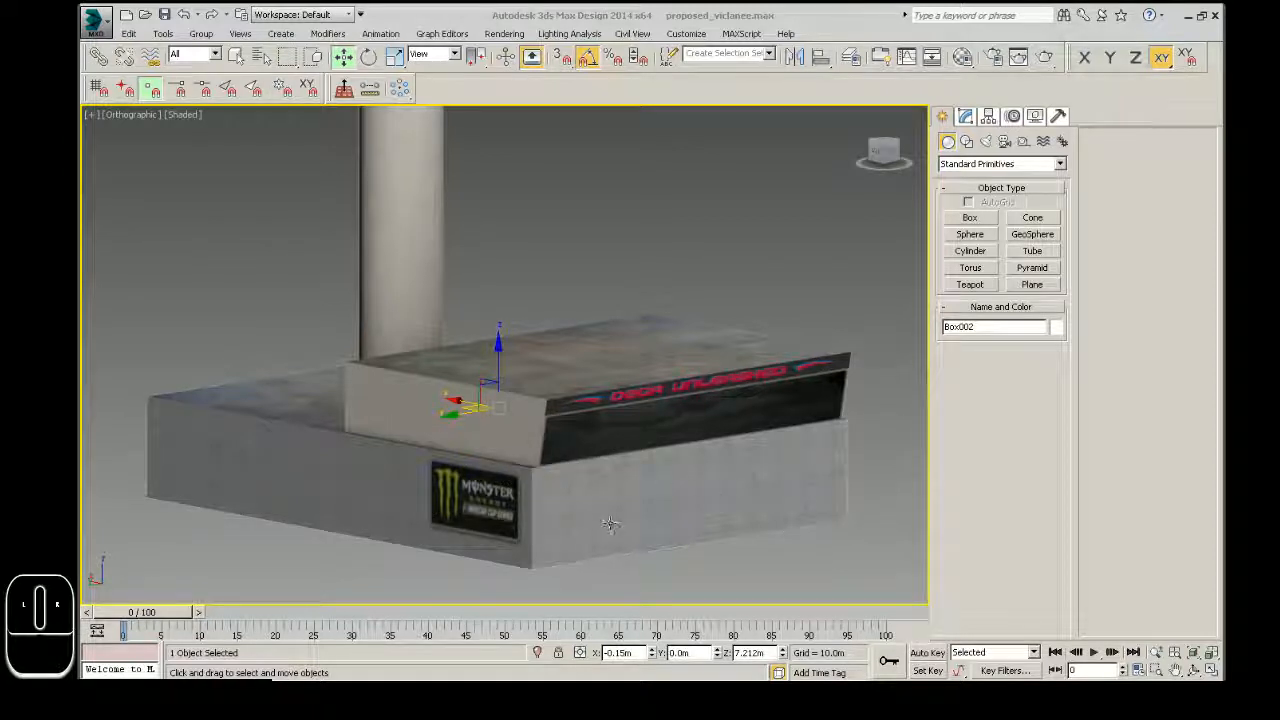
Examine the pillar-and-base model and the green box standing beside the raised block's wall from several angles
{"action": "key", "text": "ctrl+r"}
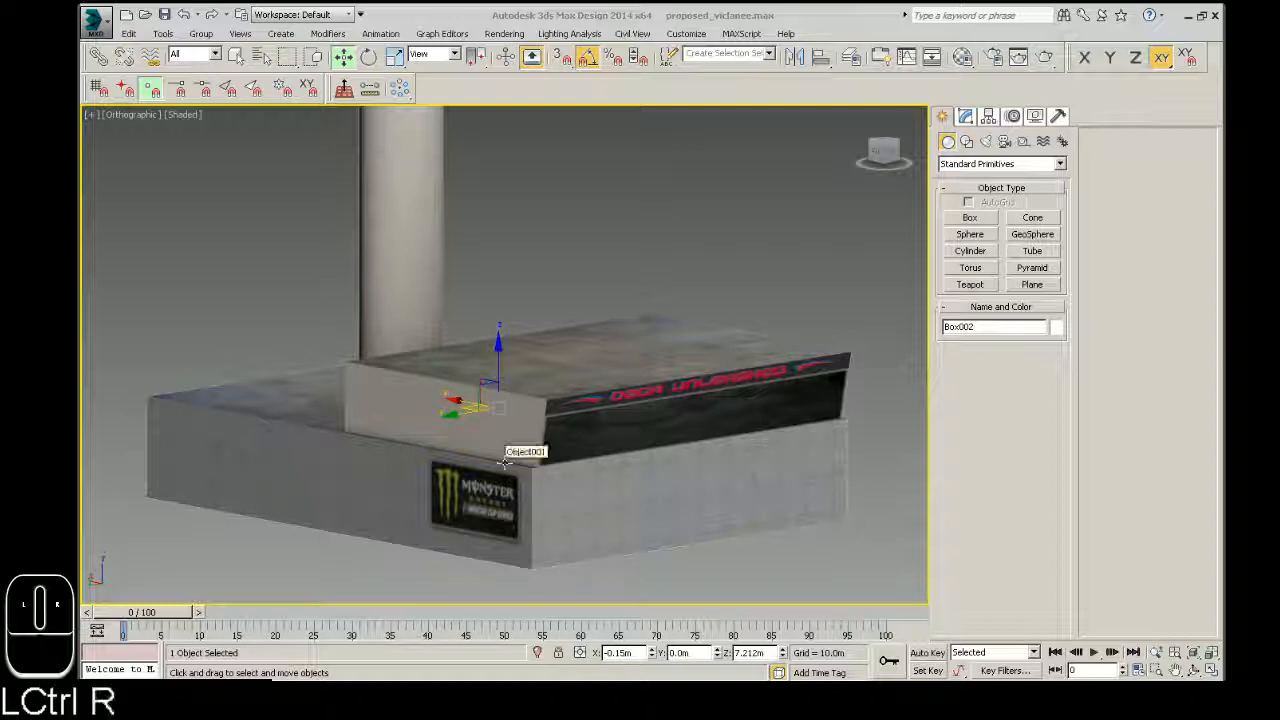
{"action": "left_click", "coordinate": [610, 404]}
{"action": "scroll", "coordinate": [580, 330], "scroll_direction": "down", "scroll_amount": 6}
{"action": "scroll", "coordinate": [558, 290], "scroll_direction": "up", "scroll_amount": 2}
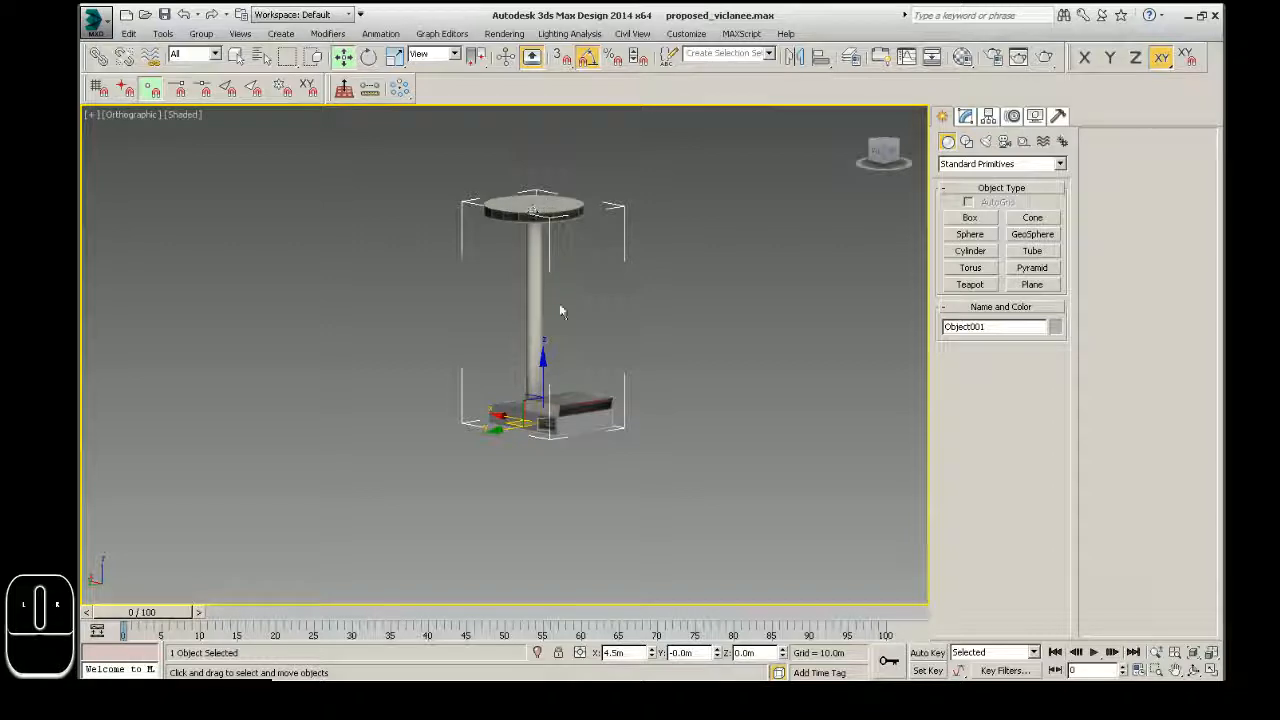
{"action": "scroll", "coordinate": [500, 370], "scroll_direction": "up", "scroll_amount": 3}
{"action": "scroll", "coordinate": [484, 392], "scroll_direction": "up", "scroll_amount": 4}
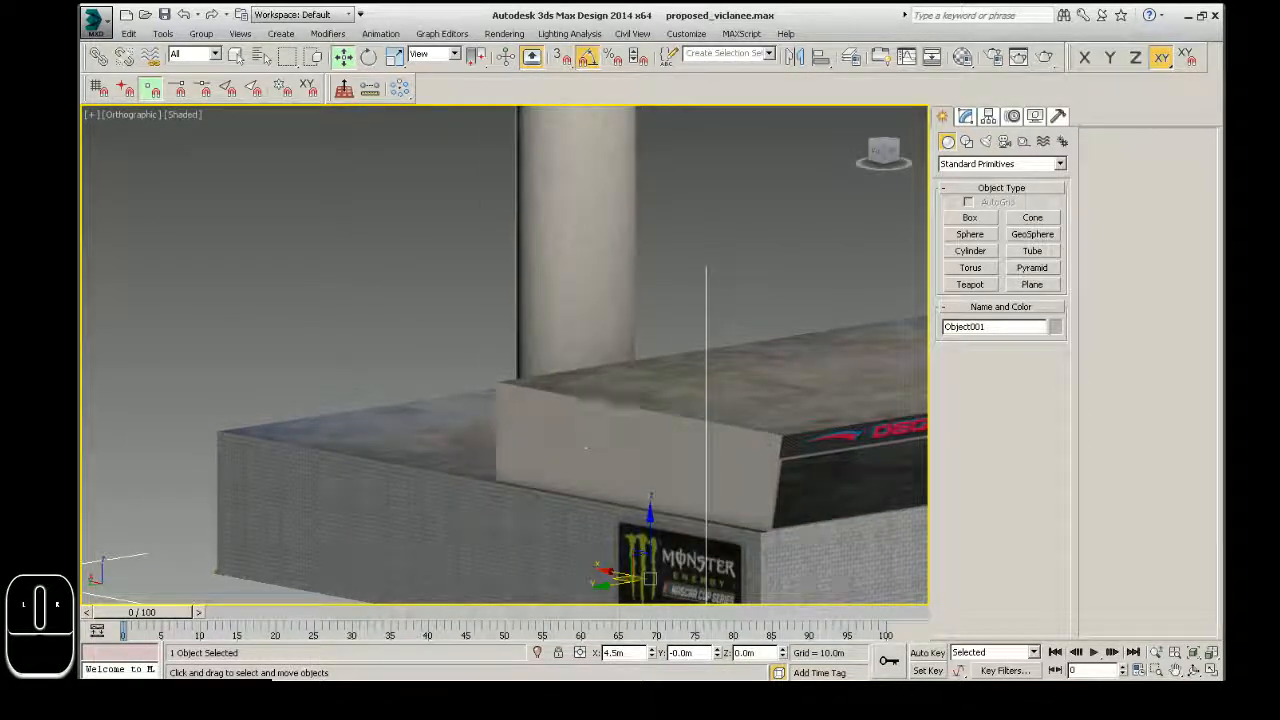
{"action": "key", "text": "ctrl+r"}
{"action": "left_click_drag", "start_coordinate": [584, 442], "coordinate": [505, 395]}
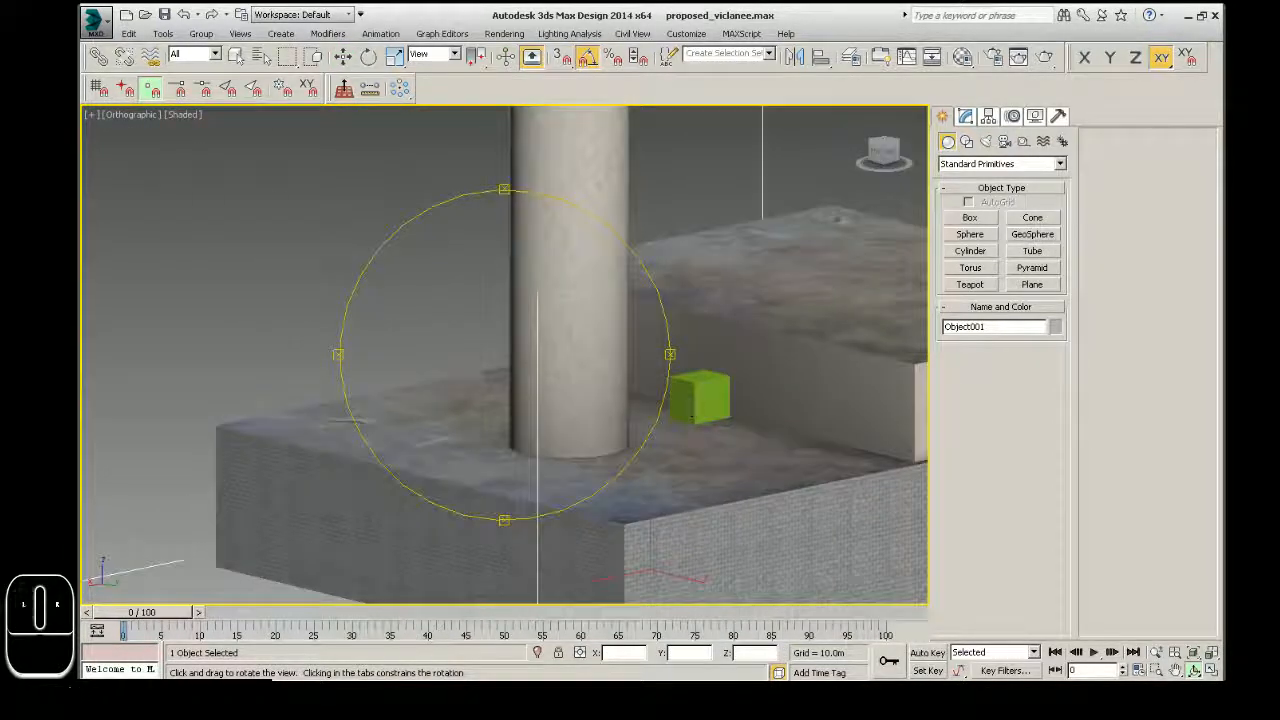
{"action": "scroll", "coordinate": [718, 399], "scroll_direction": "up", "scroll_amount": 3}
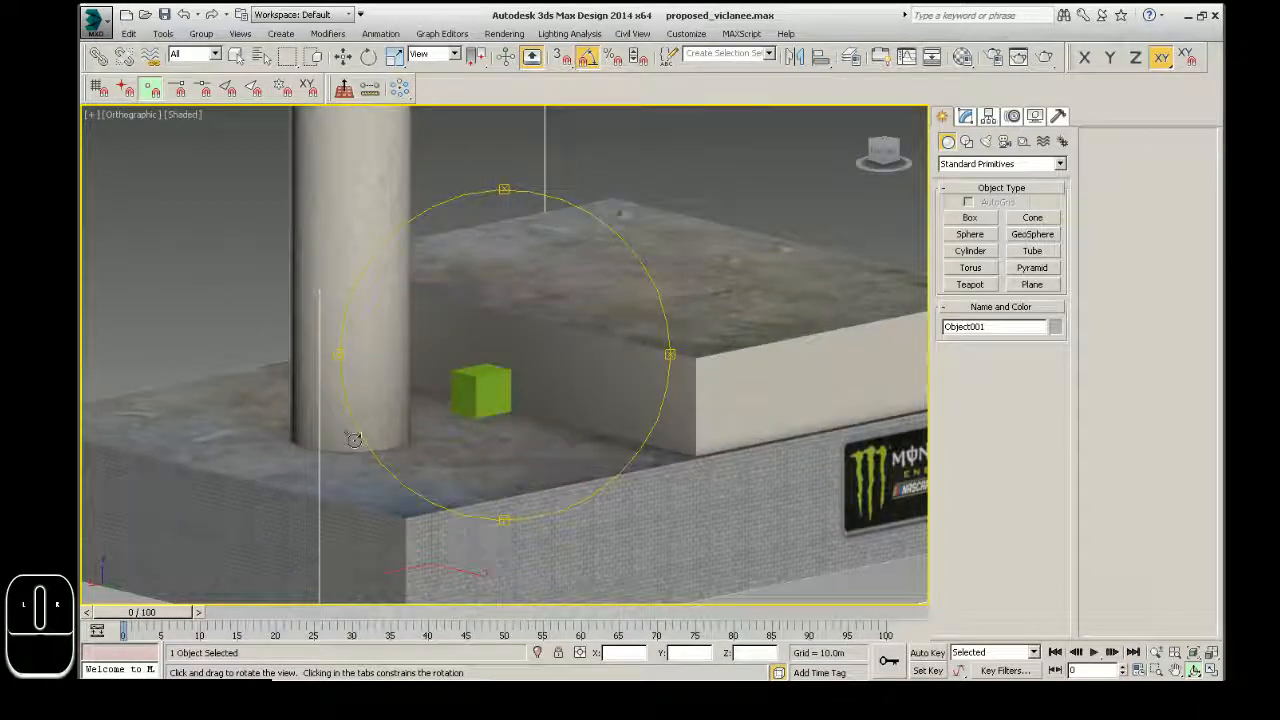
{"action": "right_click", "coordinate": [488, 427]}
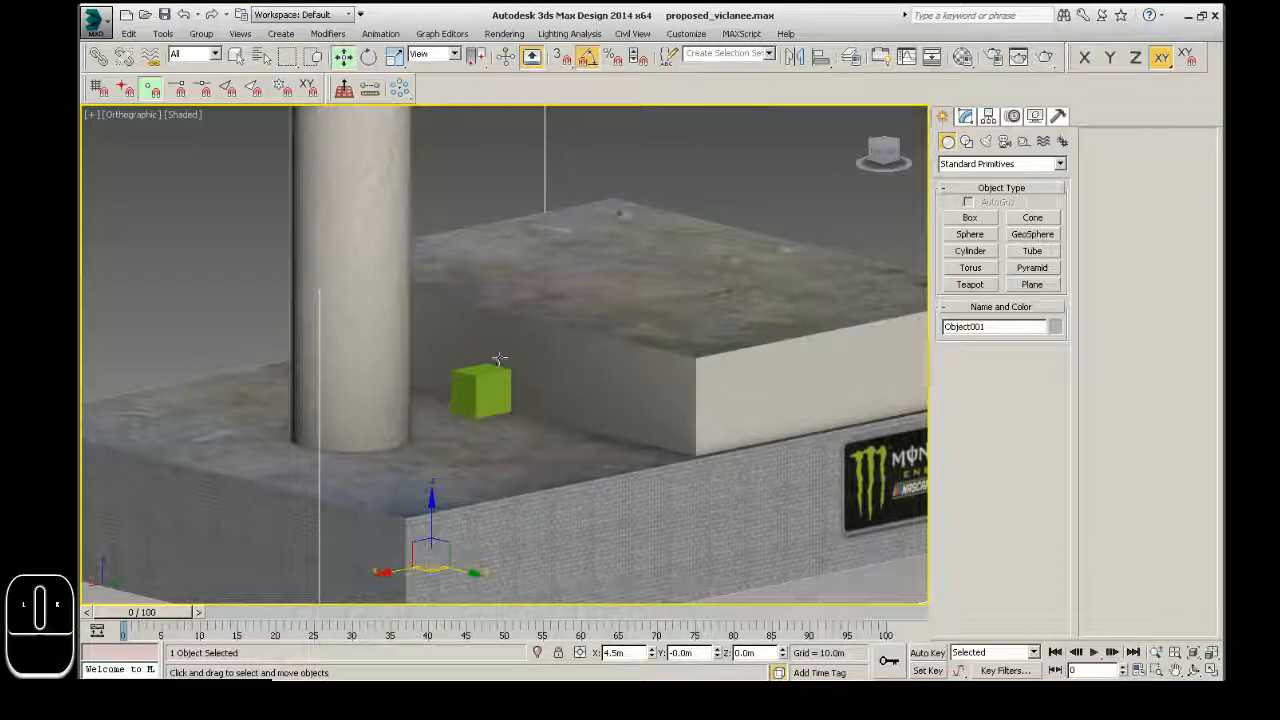
{"action": "scroll", "coordinate": [499, 374], "scroll_direction": "up", "scroll_amount": 3}
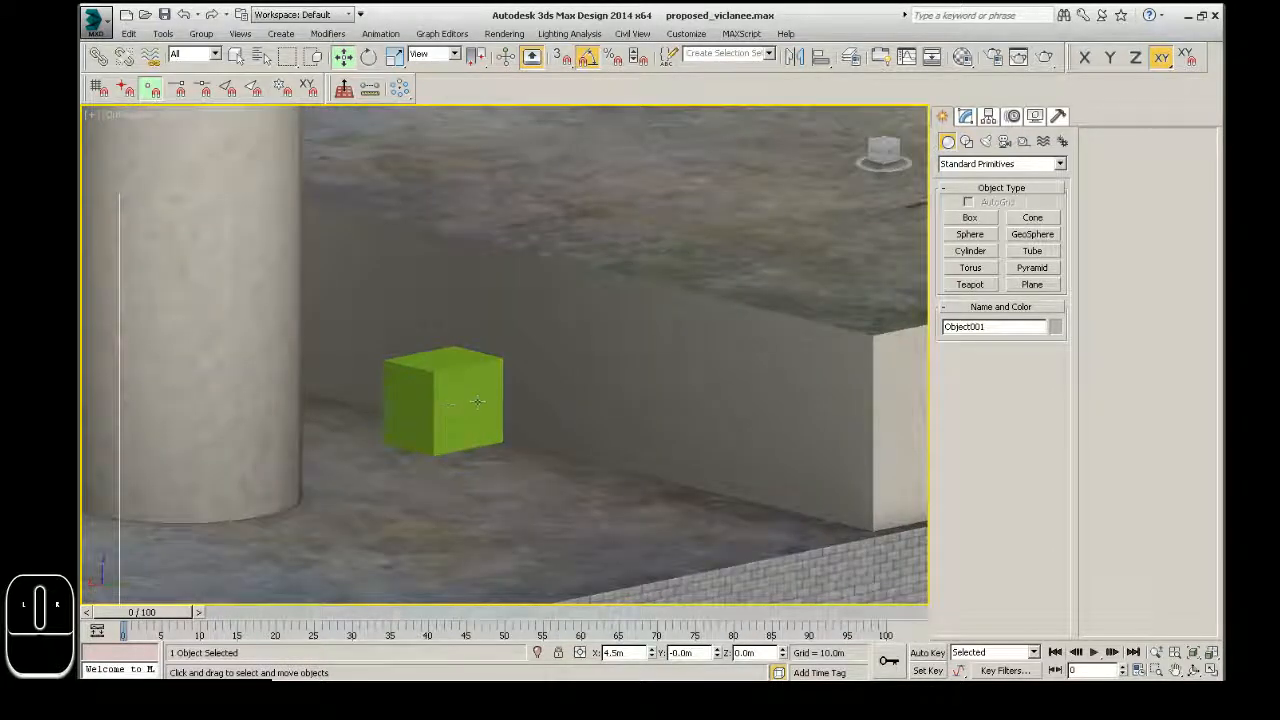
{"action": "scroll", "coordinate": [480, 390], "scroll_direction": "down", "scroll_amount": 3}
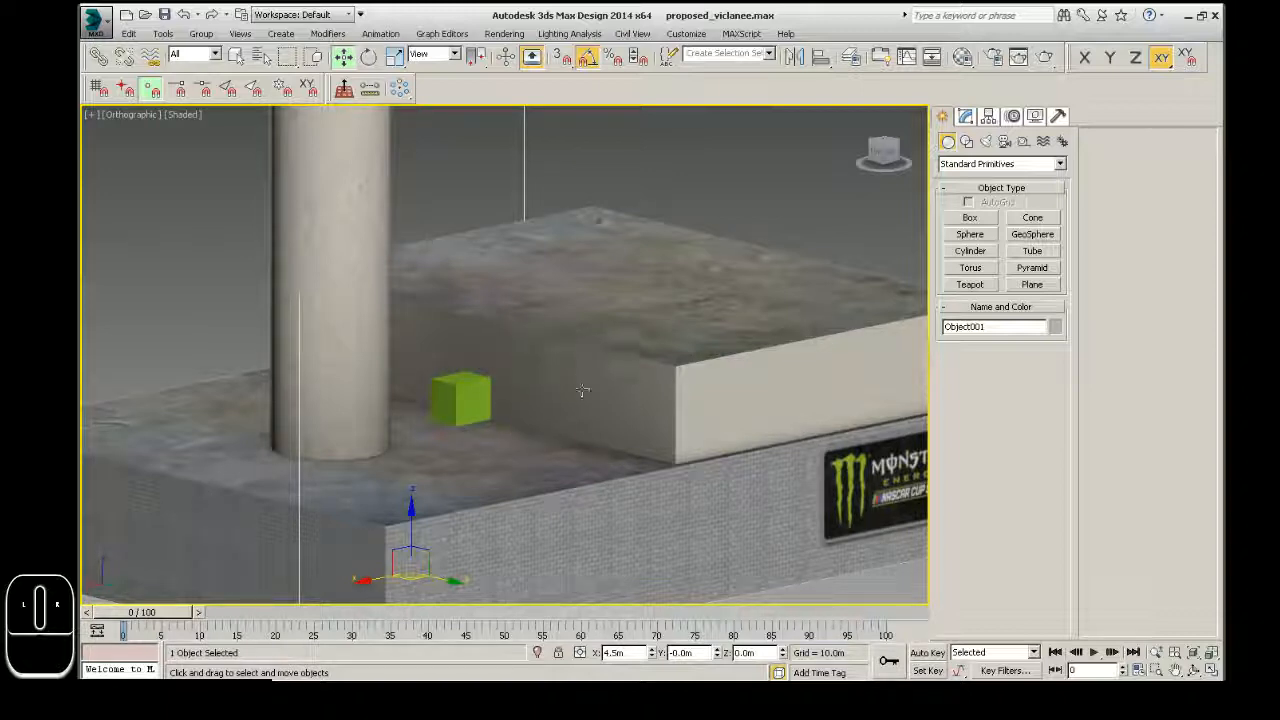
Move the green box along the X axis to about -0.744 m so it penetrates the raised block's wall
{"action": "left_click", "coordinate": [469, 403]}
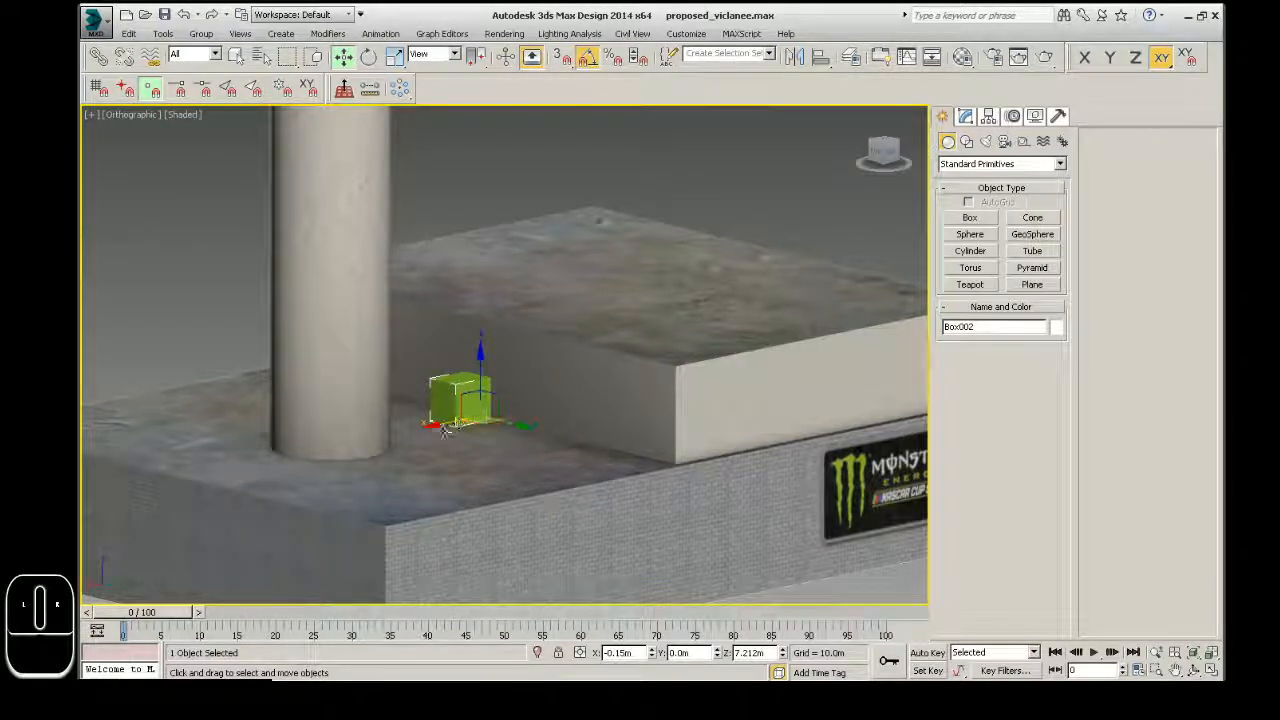
{"action": "left_click_drag", "start_coordinate": [434, 427], "coordinate": [483, 472]}
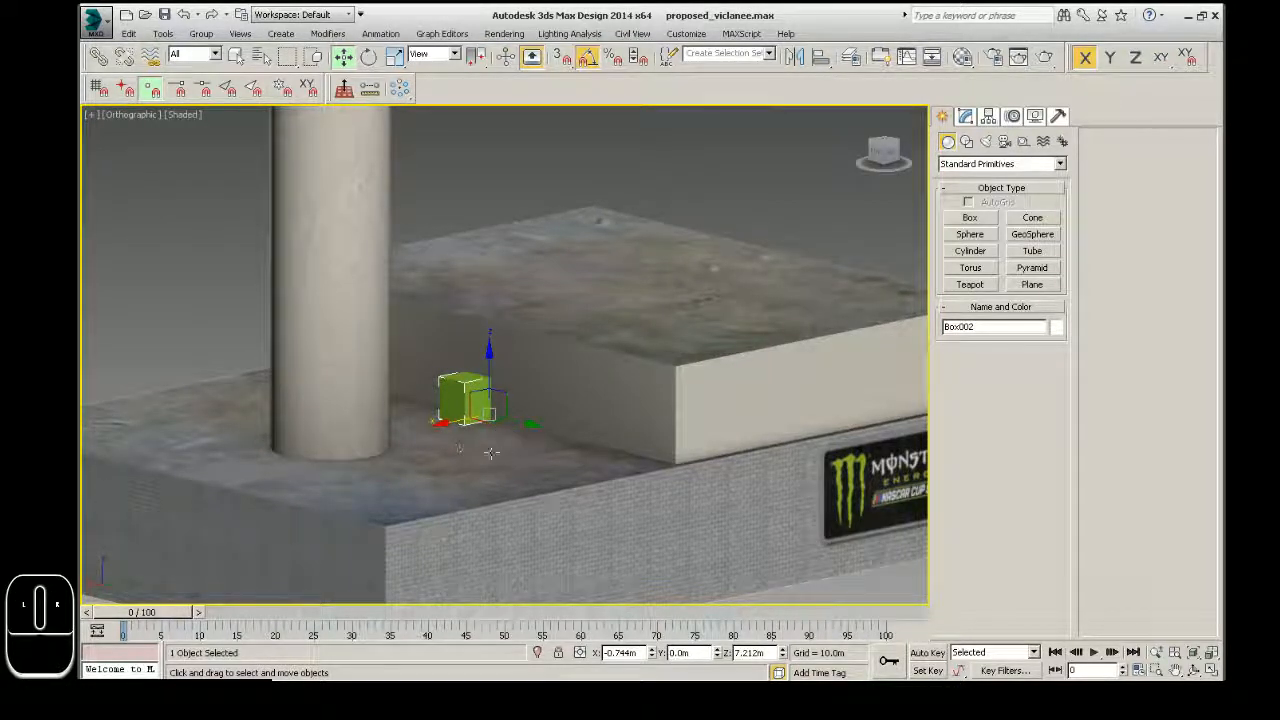
{"action": "scroll", "coordinate": [464, 388], "scroll_direction": "up", "scroll_amount": 4}
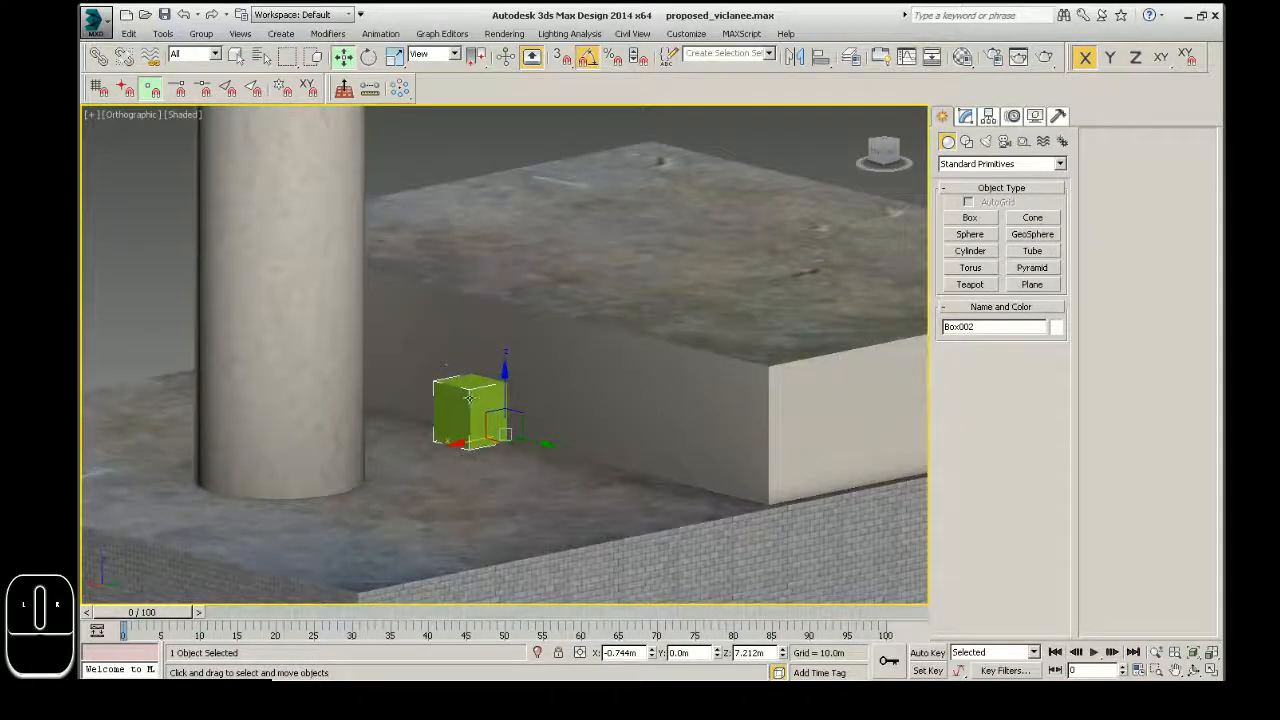
{"action": "scroll", "coordinate": [452, 449], "scroll_direction": "up", "scroll_amount": 2}
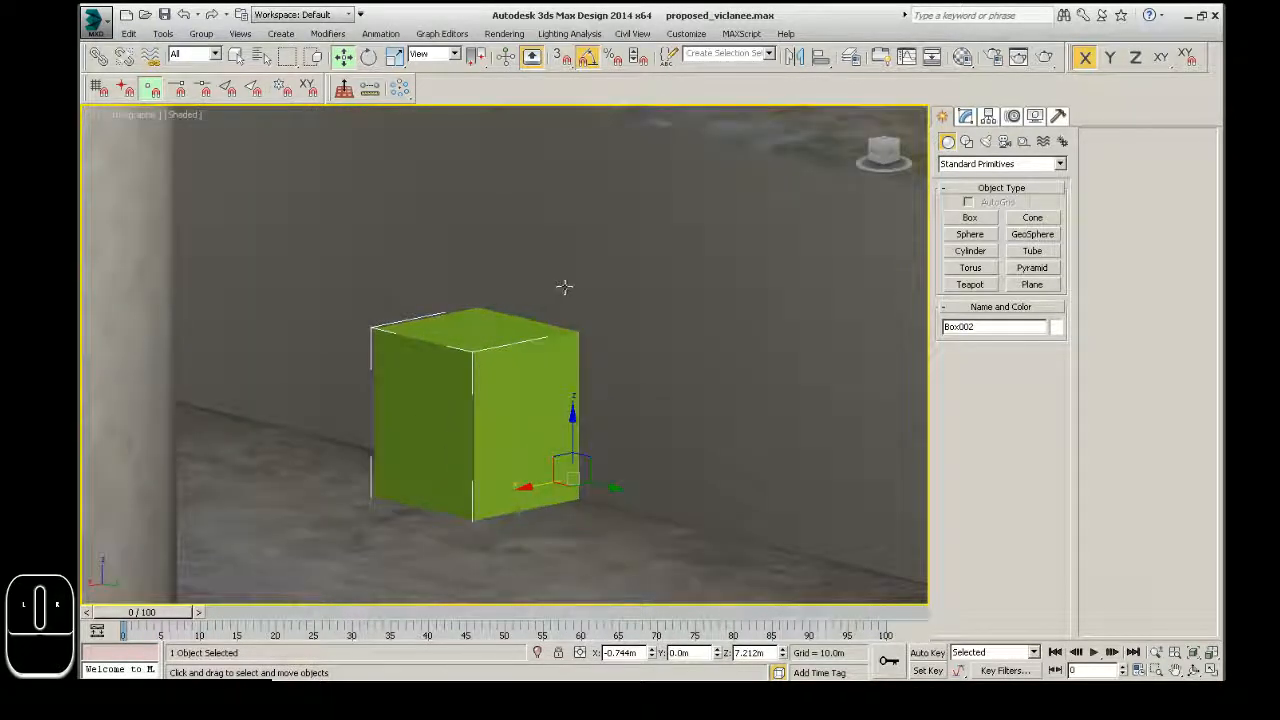
{"action": "scroll", "coordinate": [540, 392], "scroll_direction": "down", "scroll_amount": 4}
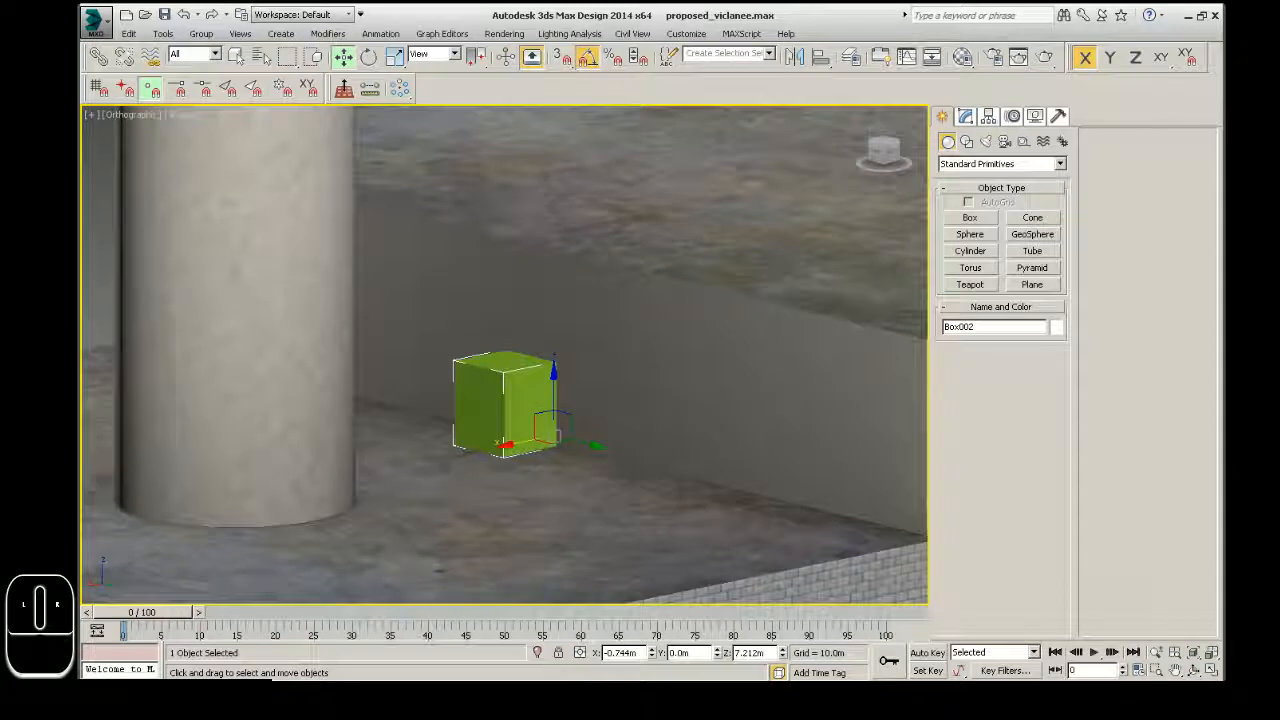
Detach the raised block's wall polygon behind the green box from Object001 as a separate object
{"action": "left_click", "coordinate": [656, 370]}
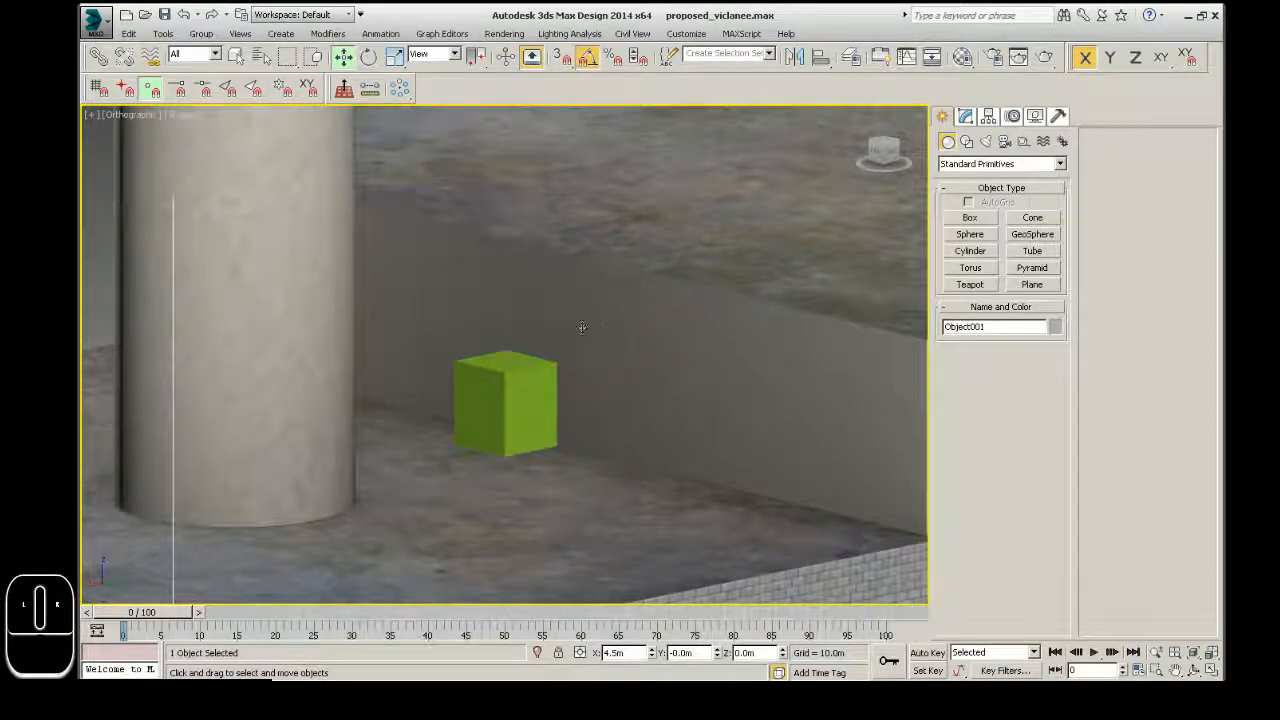
{"action": "scroll", "coordinate": [579, 388], "scroll_direction": "down", "scroll_amount": 4}
{"action": "scroll", "coordinate": [655, 362], "scroll_direction": "up", "scroll_amount": 4}
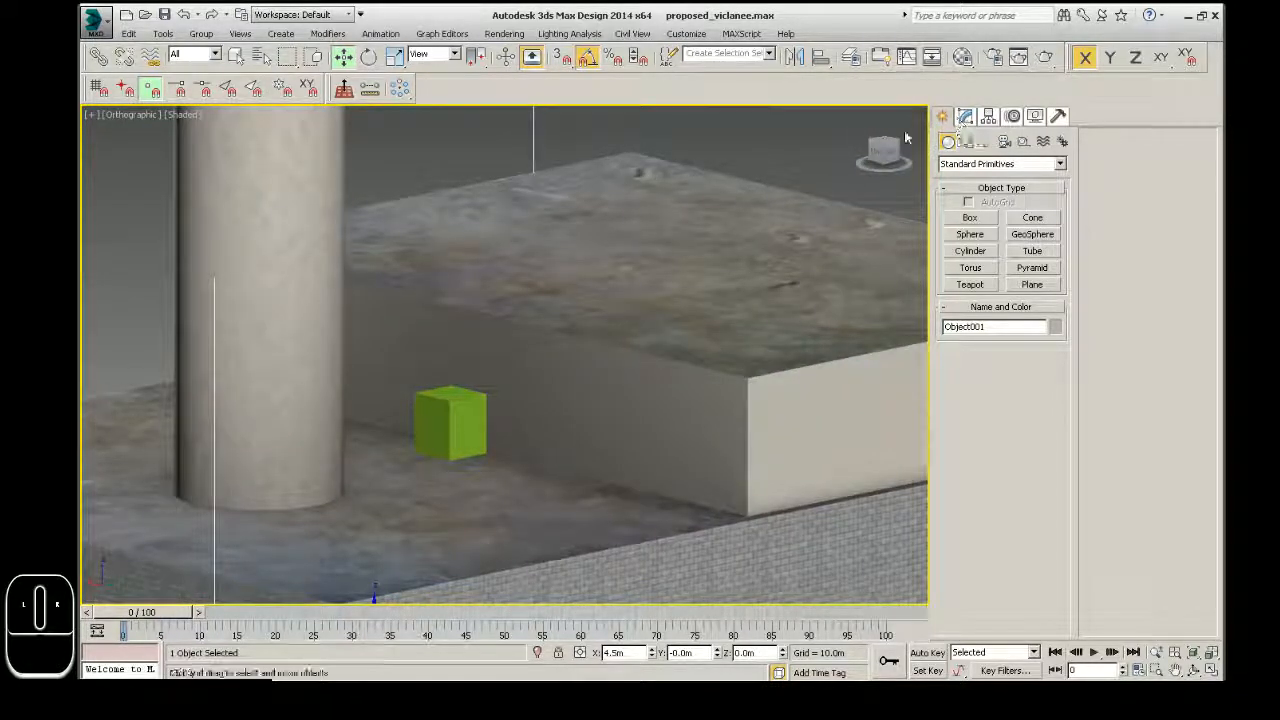
{"action": "left_click", "coordinate": [965, 117]}
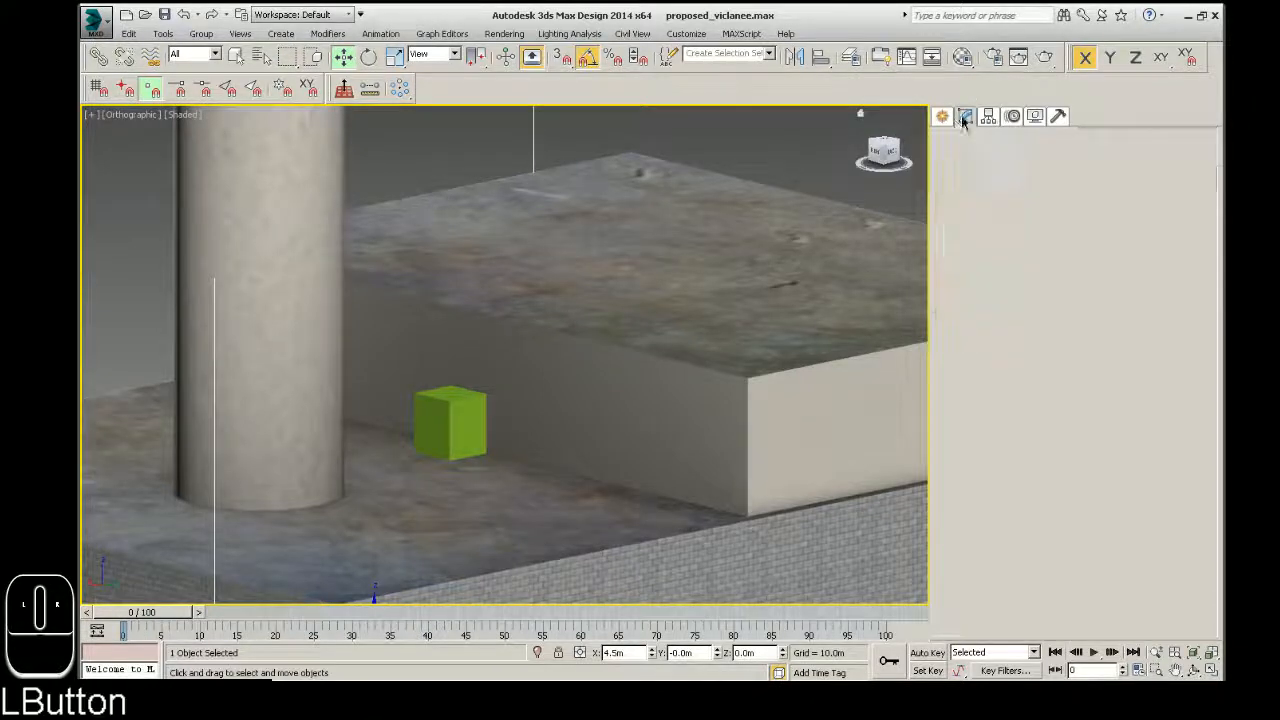
{"action": "left_click", "coordinate": [979, 231]}
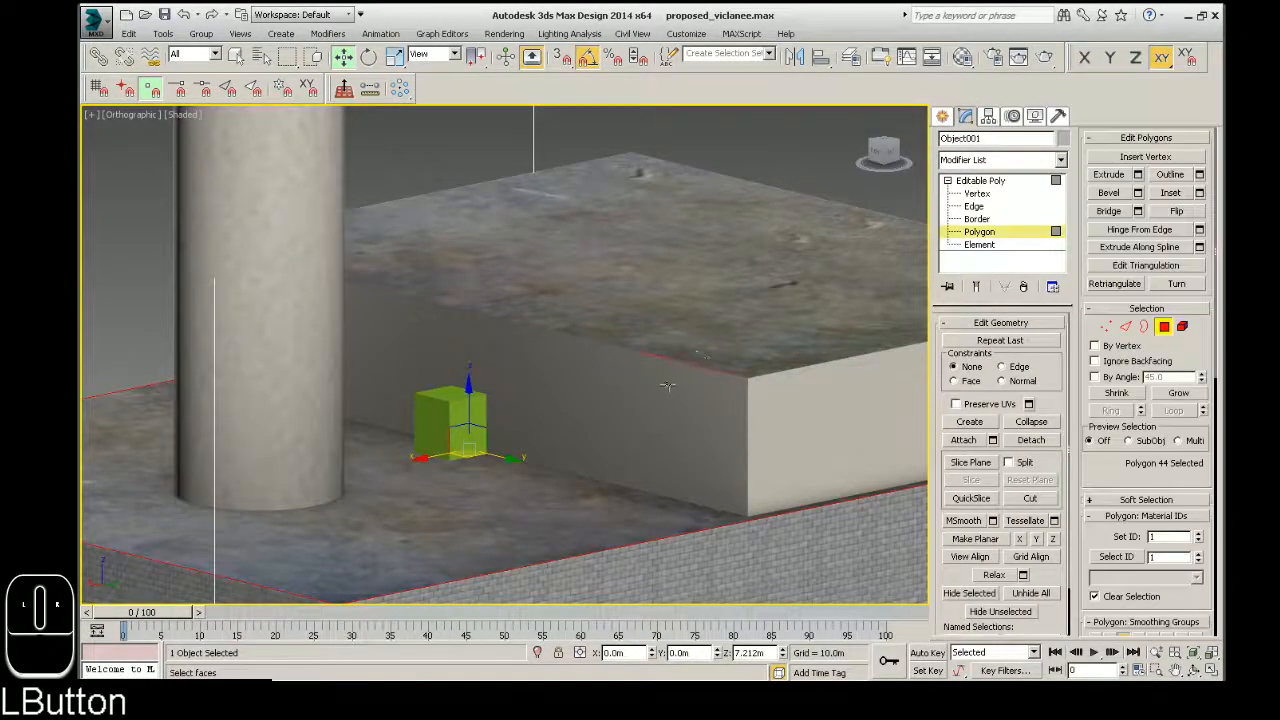
{"action": "key", "text": "F2"}
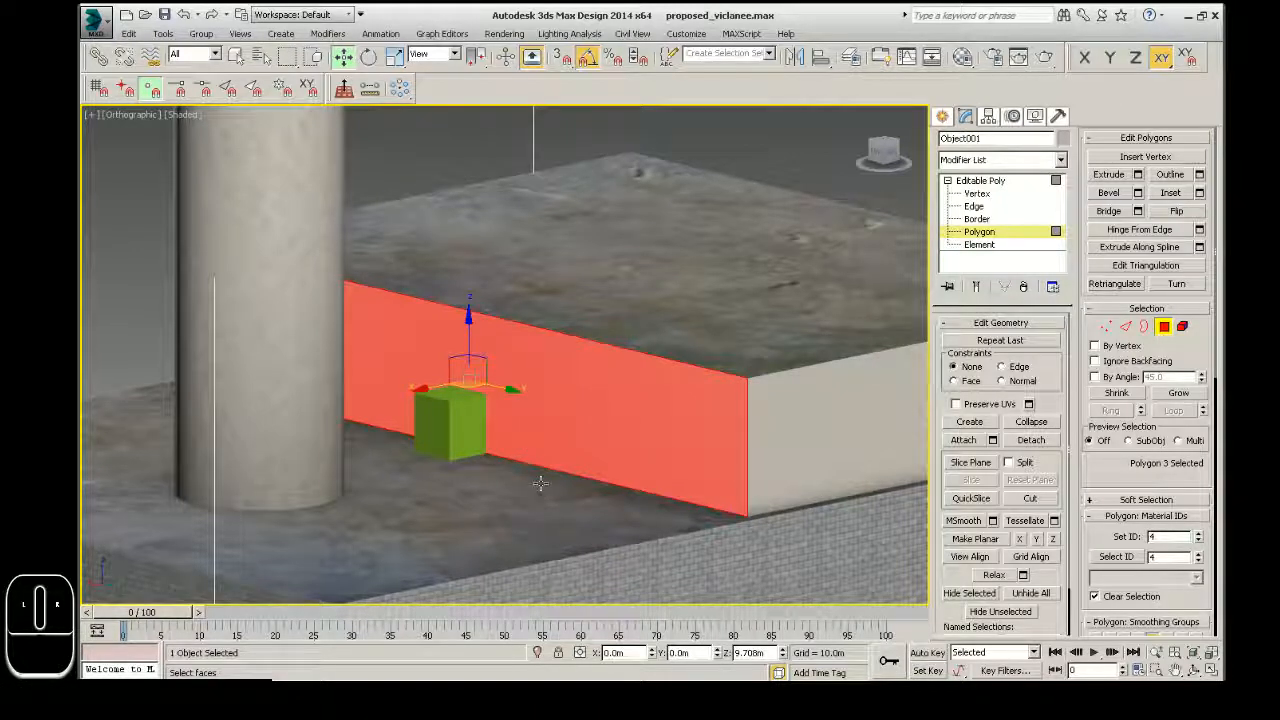
{"action": "key", "text": "F2"}
{"action": "key", "text": "F2"}
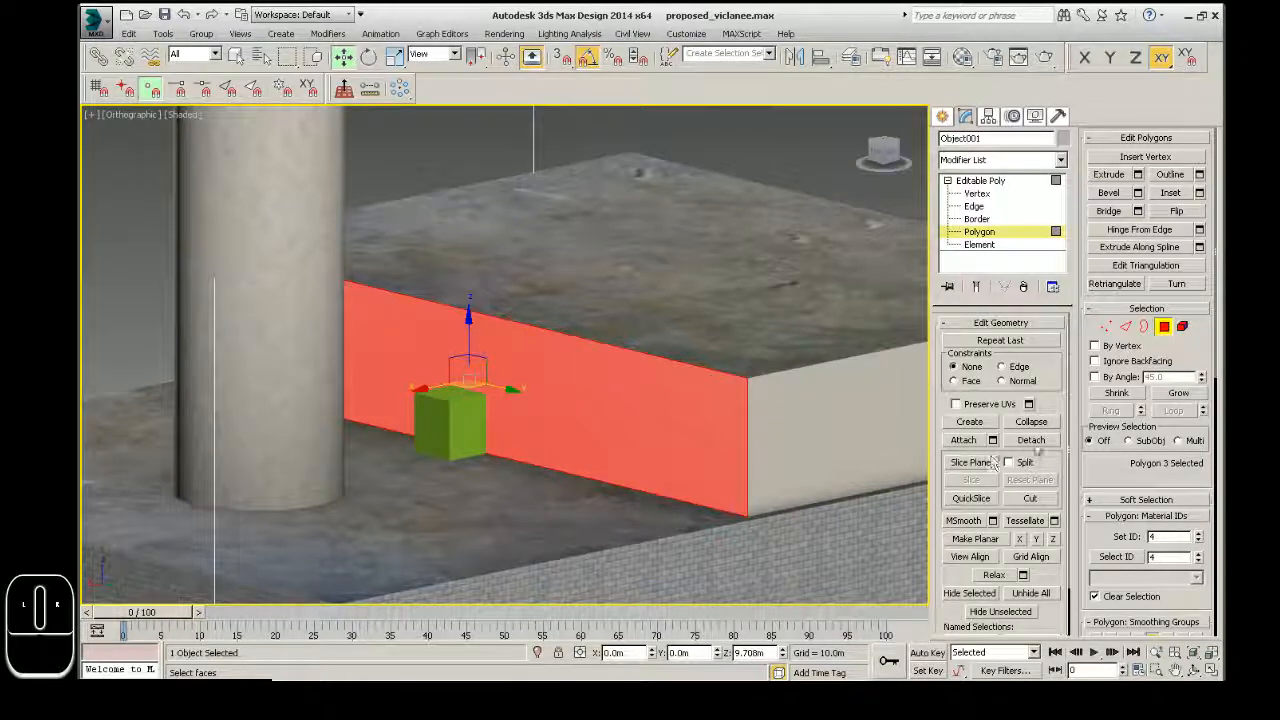
{"action": "left_click", "coordinate": [1031, 440]}
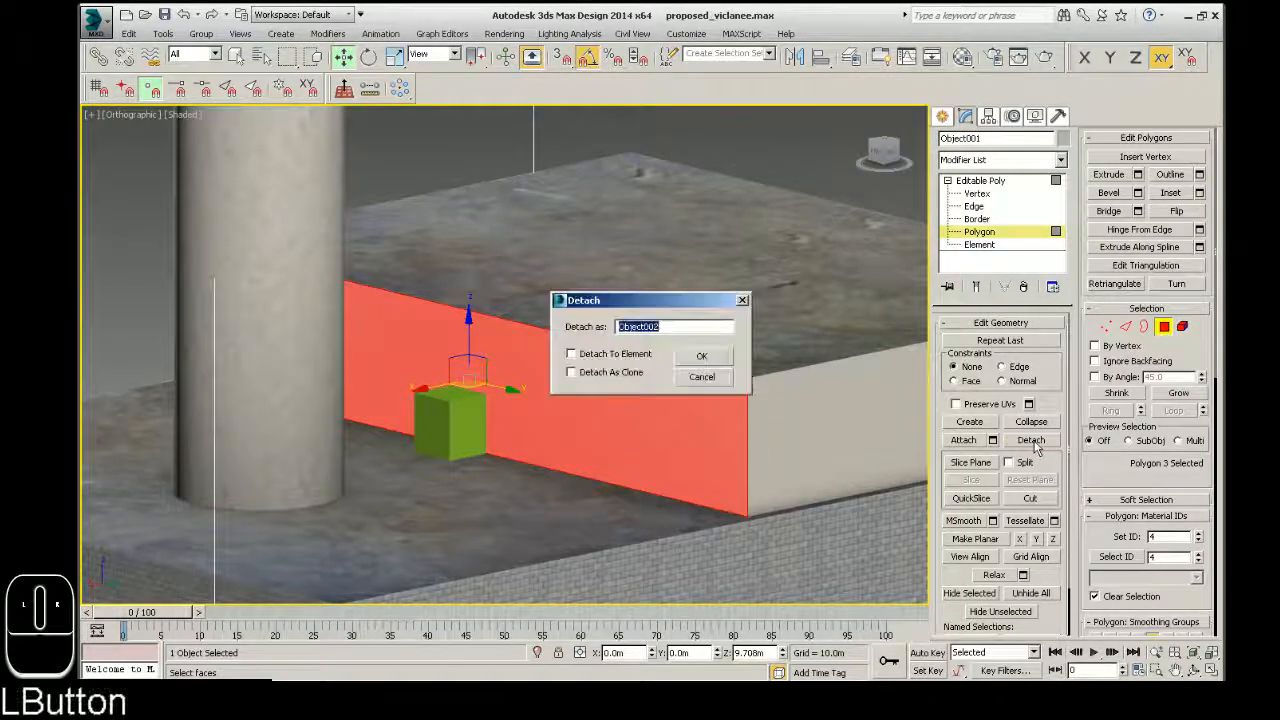
{"action": "left_click", "coordinate": [703, 358]}
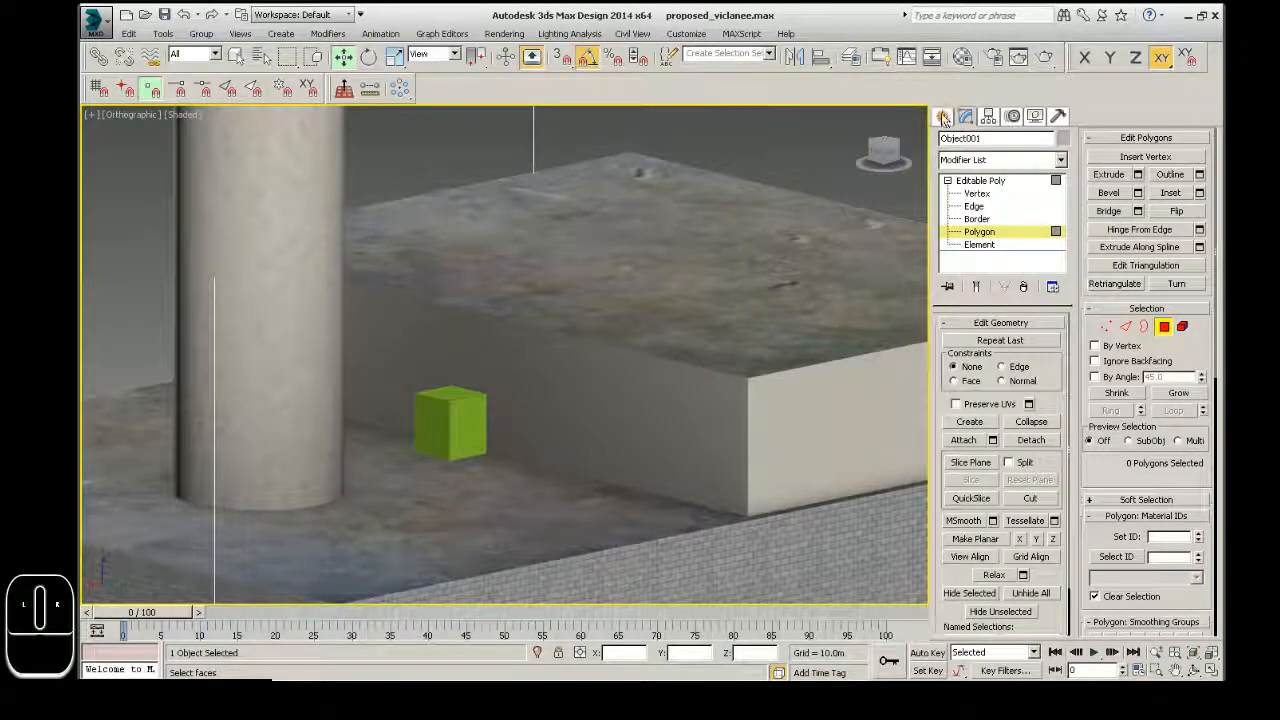
Leave polygon editing and hide the main structure, keeping only the detached wall and green box in view
{"action": "left_click", "coordinate": [943, 118]}
{"action": "right_click", "coordinate": [712, 292]}
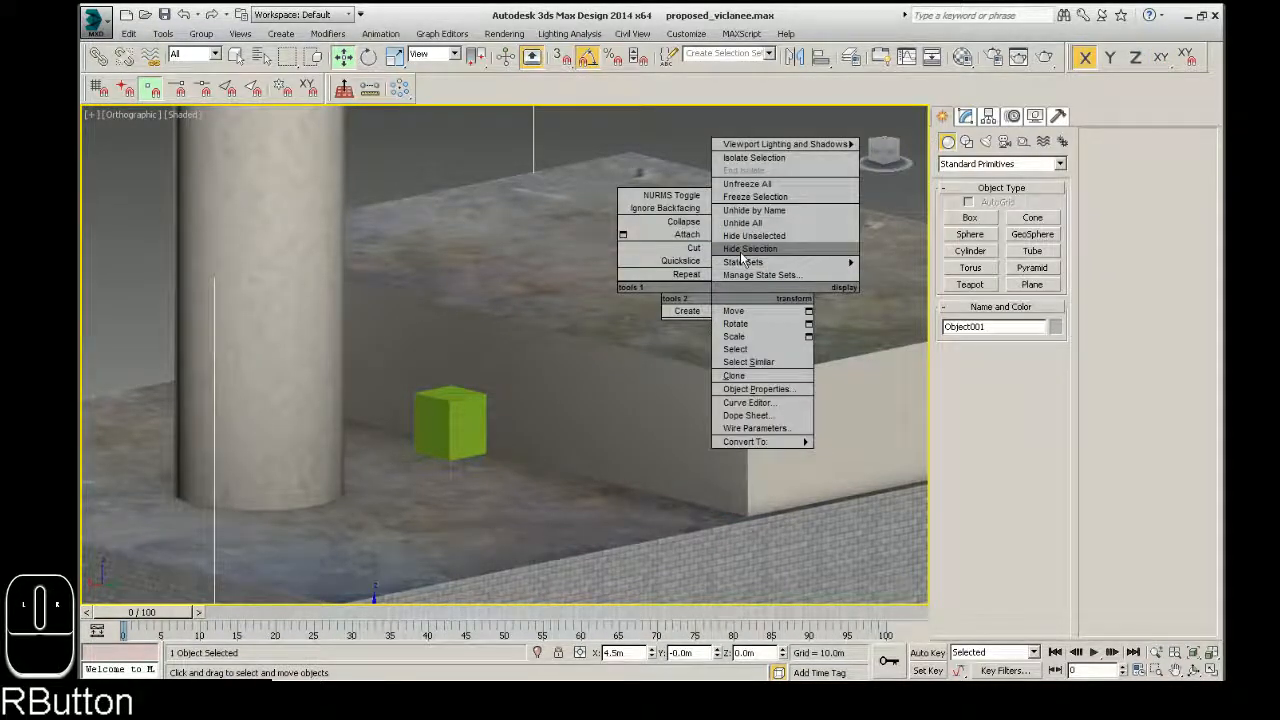
{"action": "left_click", "coordinate": [741, 250]}
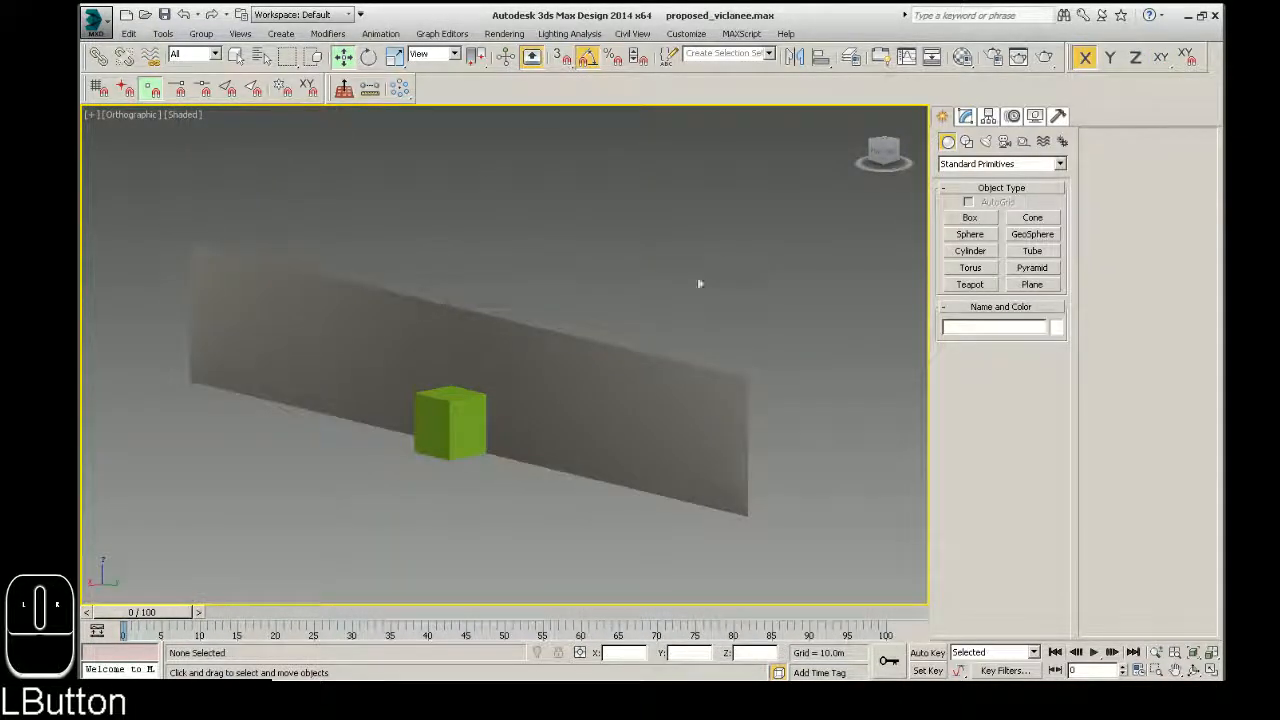
Clone the detached wall as a copy and hide that copy as a backup
{"action": "left_click", "coordinate": [470, 415]}
{"action": "key", "text": "ctrl+r"}
{"action": "left_click_drag", "start_coordinate": [480, 405], "coordinate": [462, 537]}
{"action": "right_click", "coordinate": [462, 537]}
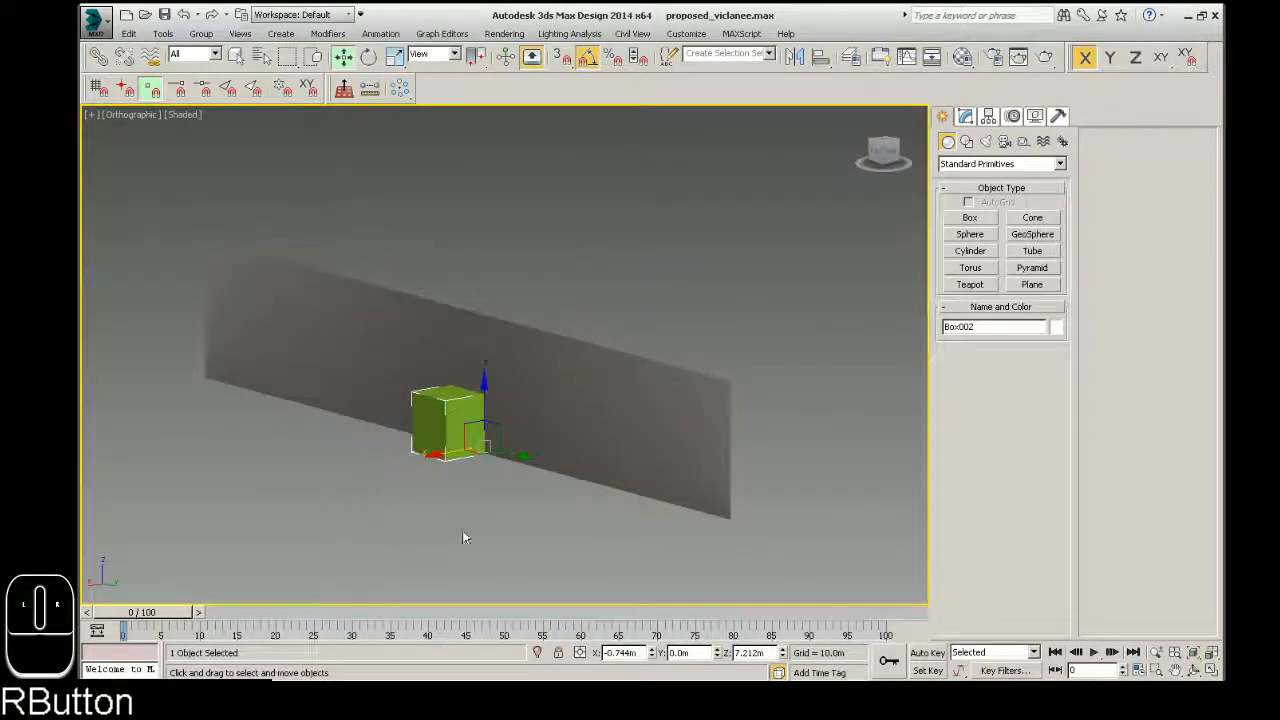
{"action": "left_click", "coordinate": [547, 399]}
{"action": "right_click", "coordinate": [578, 392]}
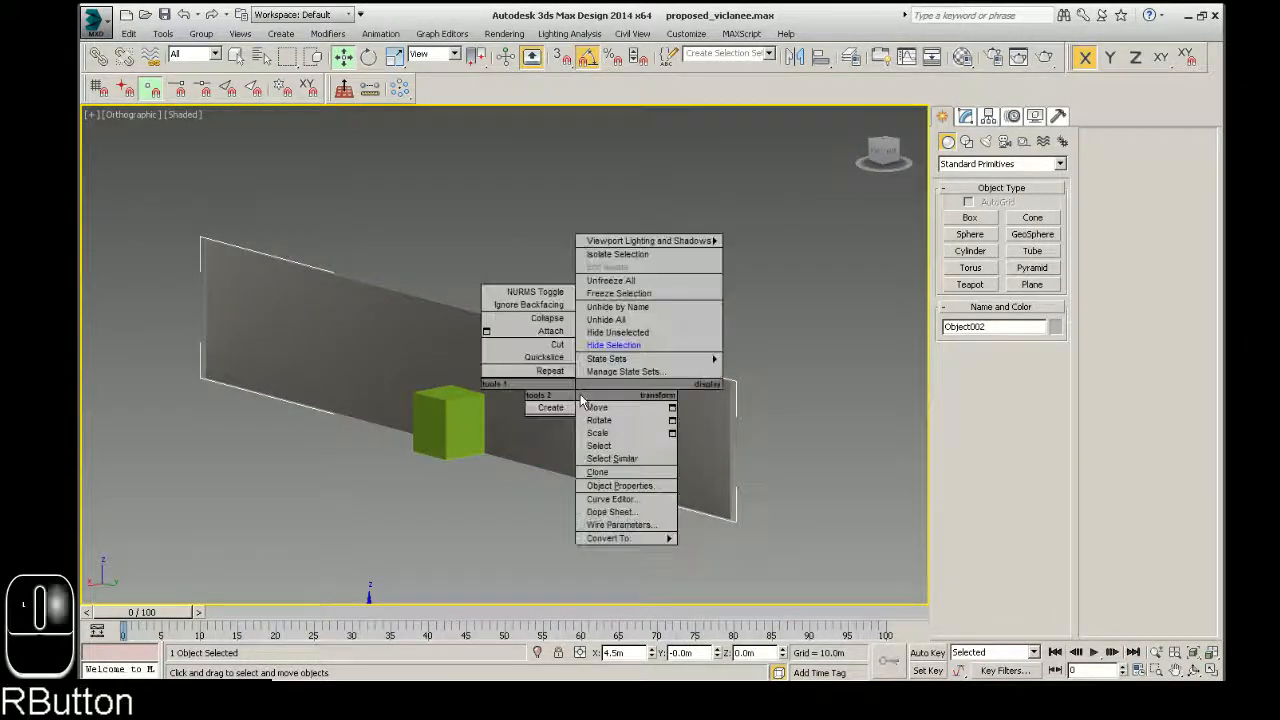
{"action": "left_click", "coordinate": [596, 474]}
{"action": "left_click", "coordinate": [598, 308]}
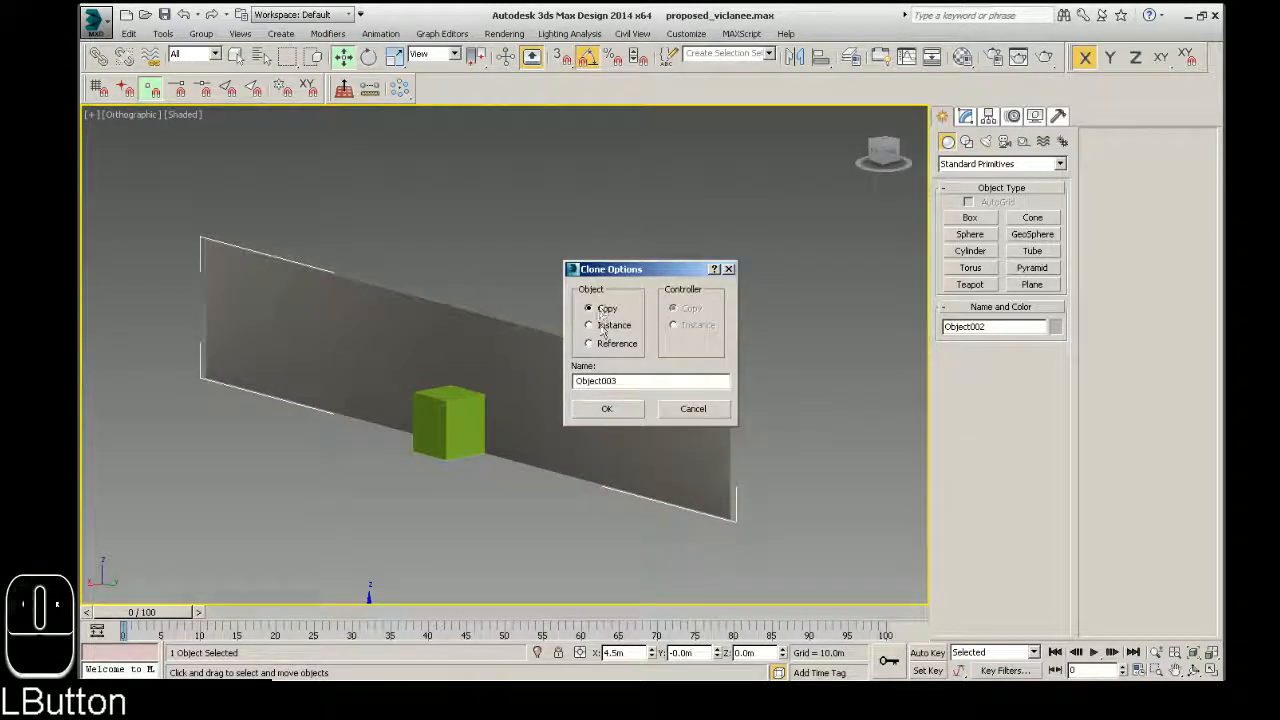
{"action": "left_click", "coordinate": [609, 412]}
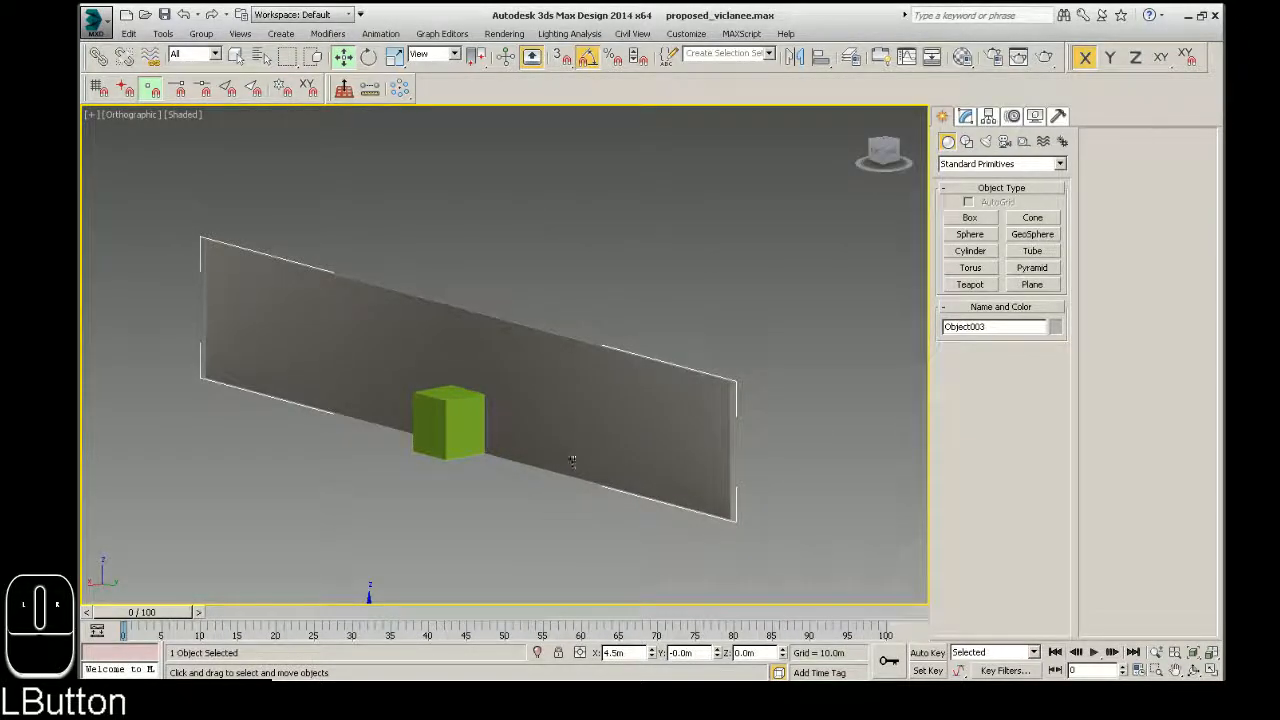
{"action": "right_click", "coordinate": [571, 428]}
{"action": "left_click", "coordinate": [604, 383]}
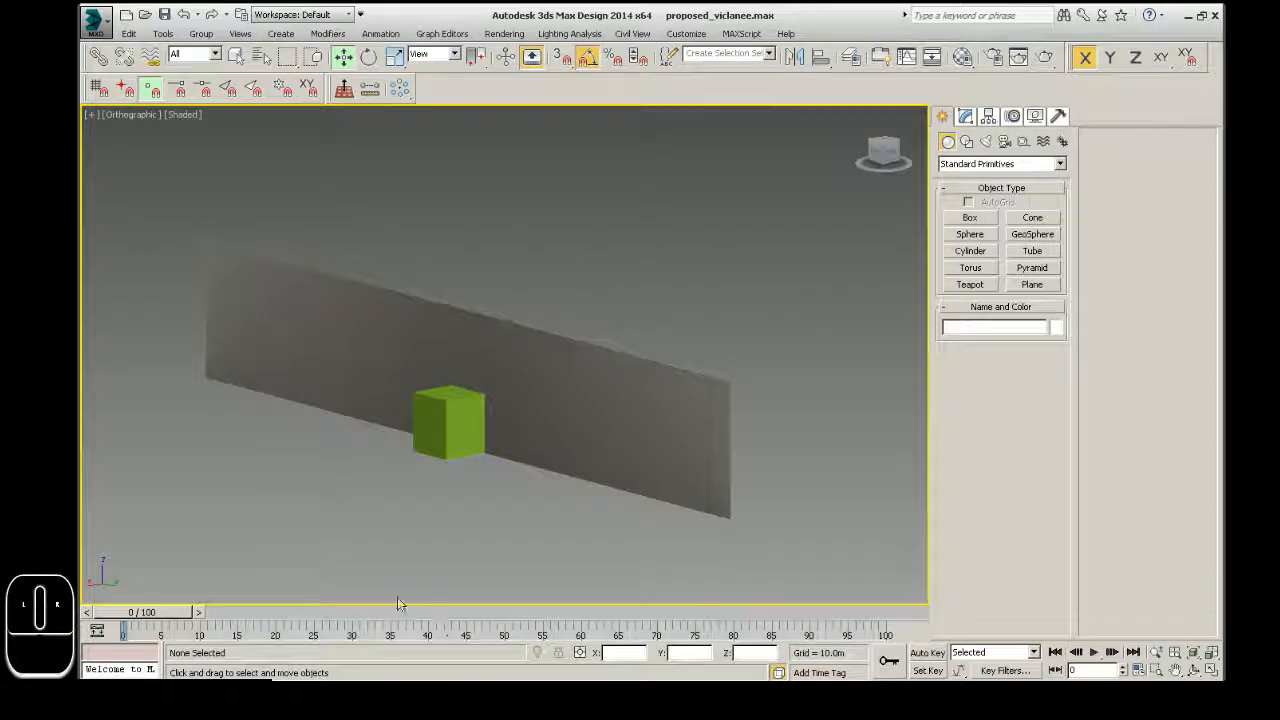
Convert the green box to an editable poly
{"action": "left_click", "coordinate": [567, 381]}
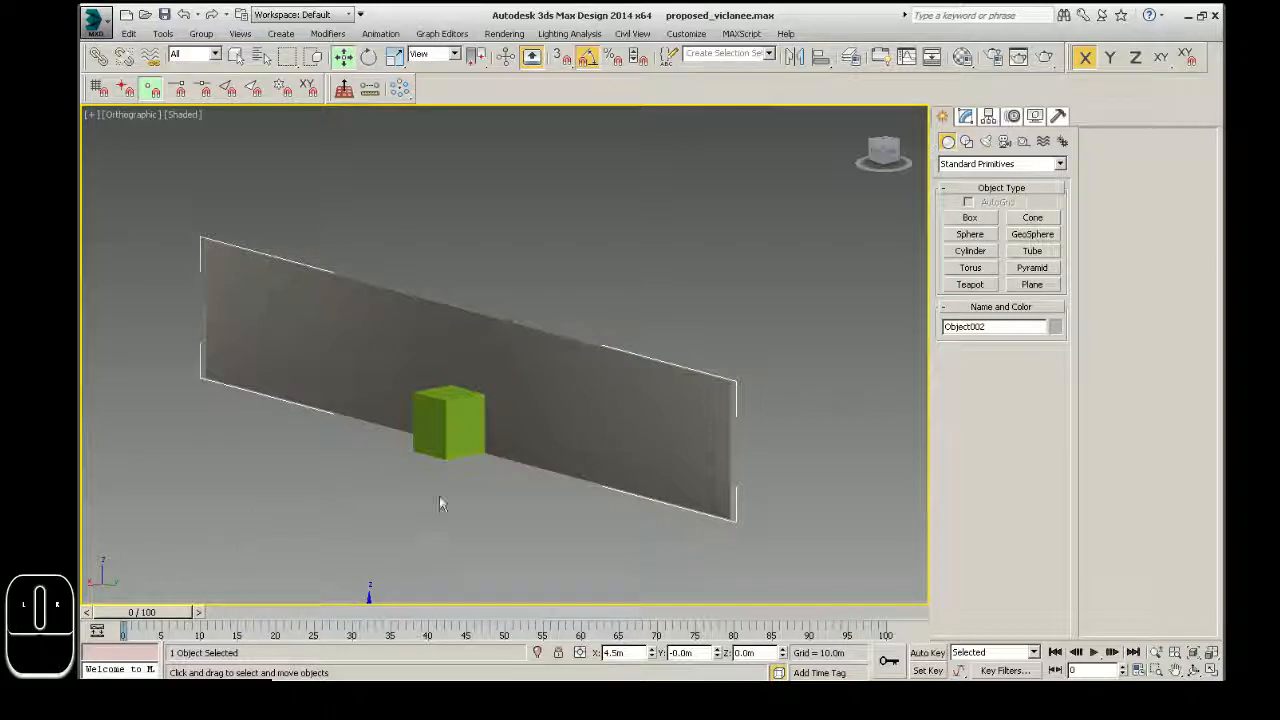
{"action": "left_click", "coordinate": [460, 433]}
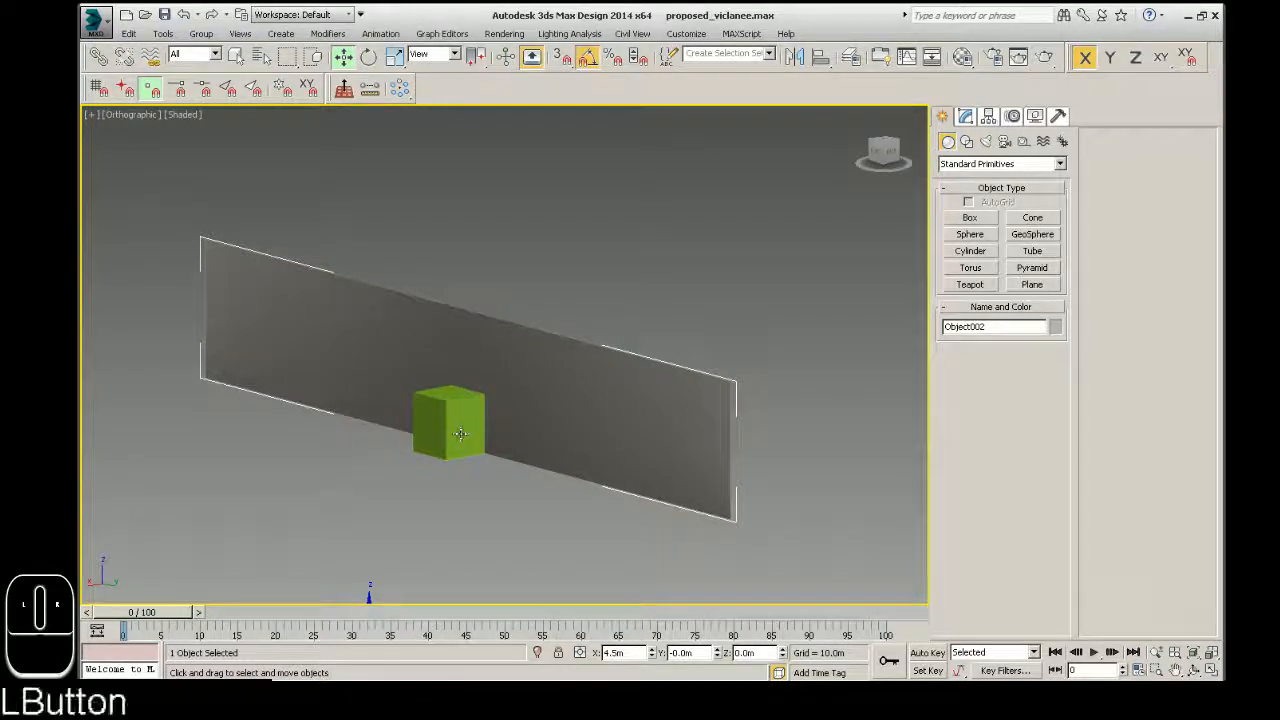
{"action": "right_click", "coordinate": [479, 415]}
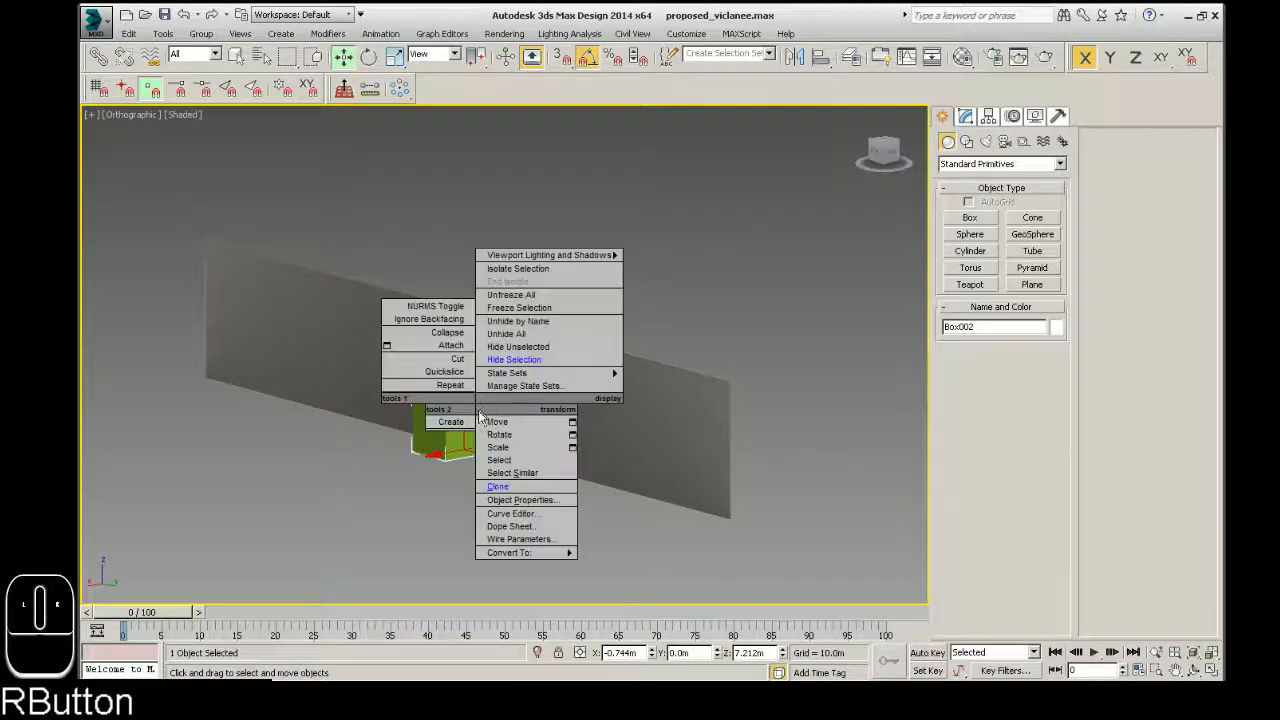
{"action": "mouse_move", "coordinate": [552, 551]}
{"action": "left_click", "coordinate": [603, 563]}
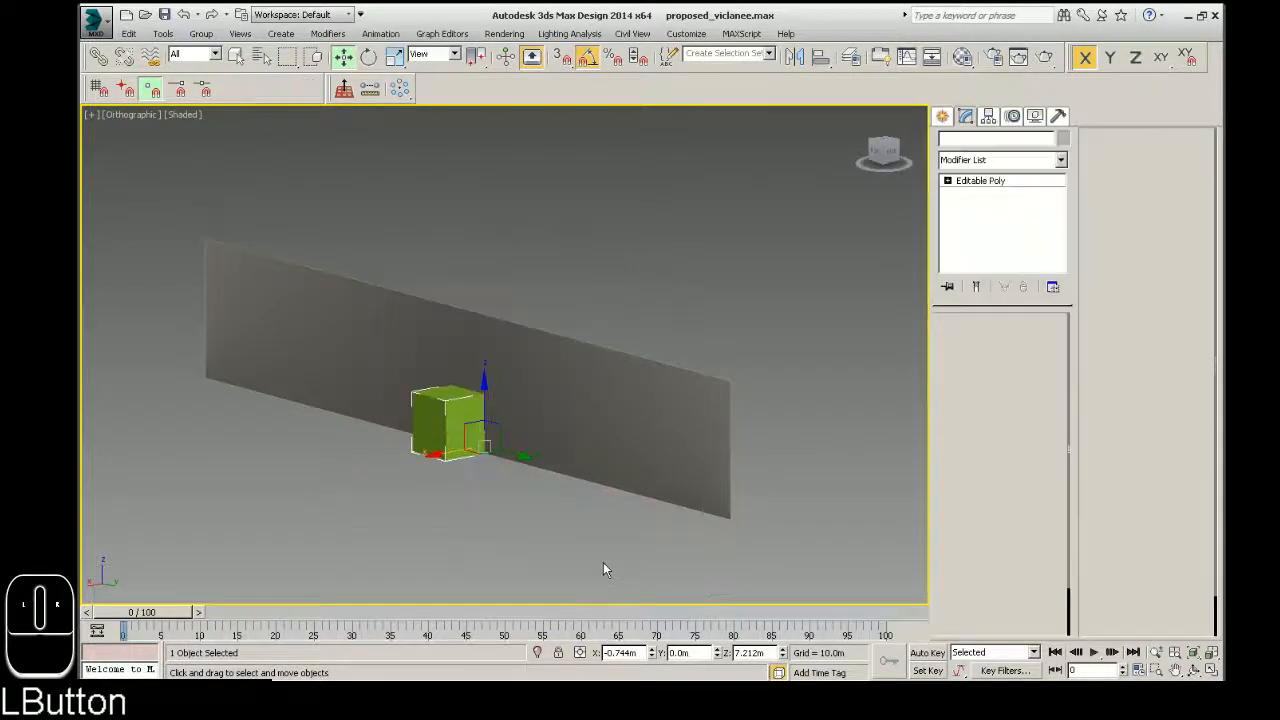
Delete the green box's polygon that faces away from the wall
{"action": "left_click", "coordinate": [947, 180]}
{"action": "left_click", "coordinate": [979, 231]}
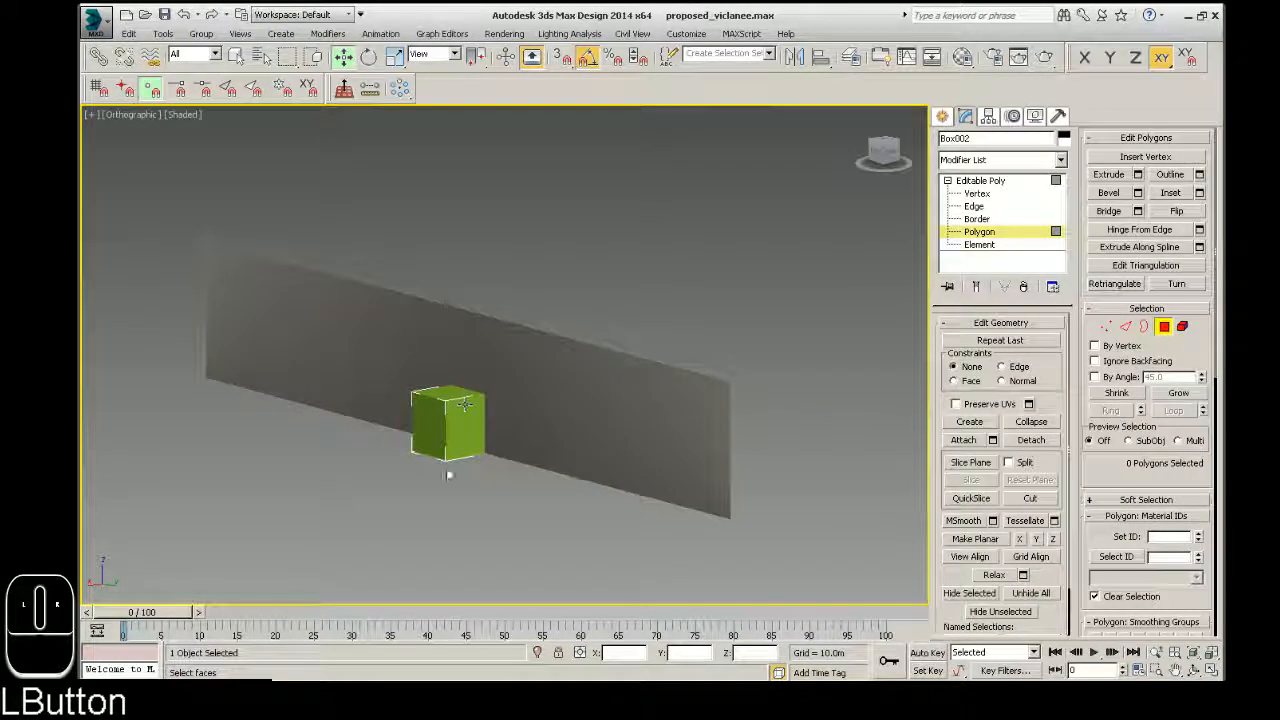
{"action": "left_click", "coordinate": [428, 441]}
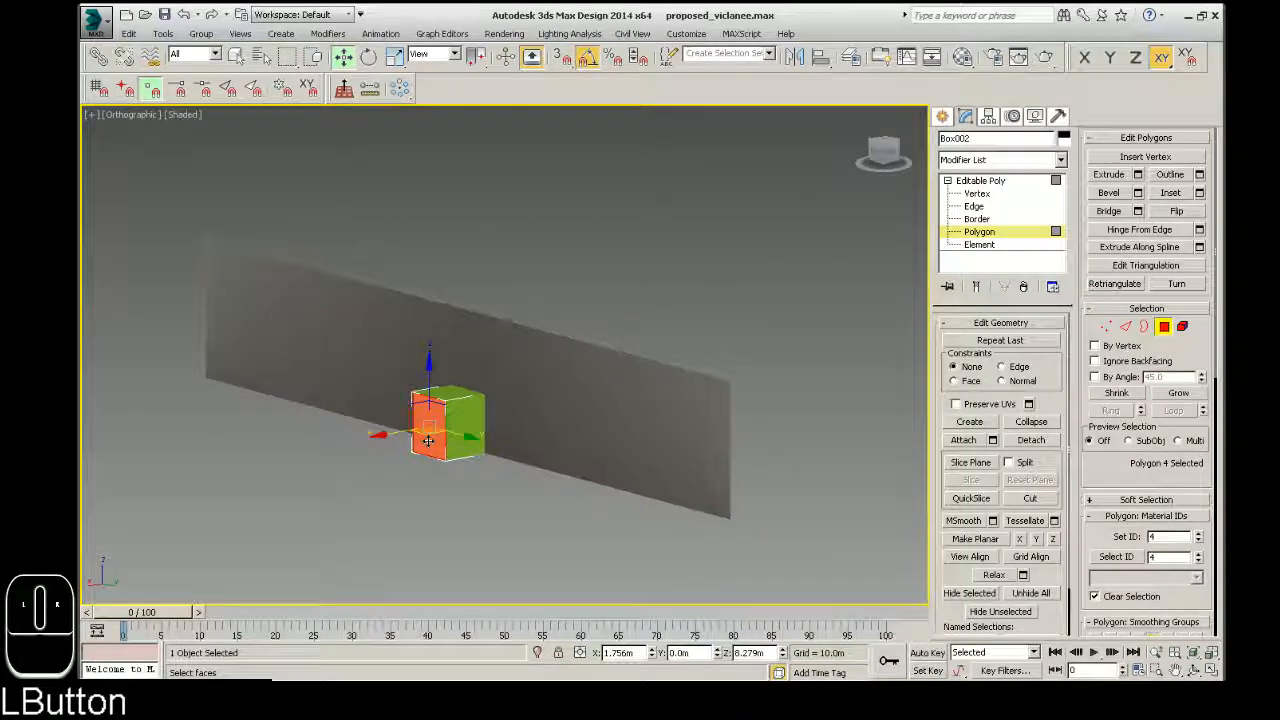
{"action": "key", "text": "Delete"}
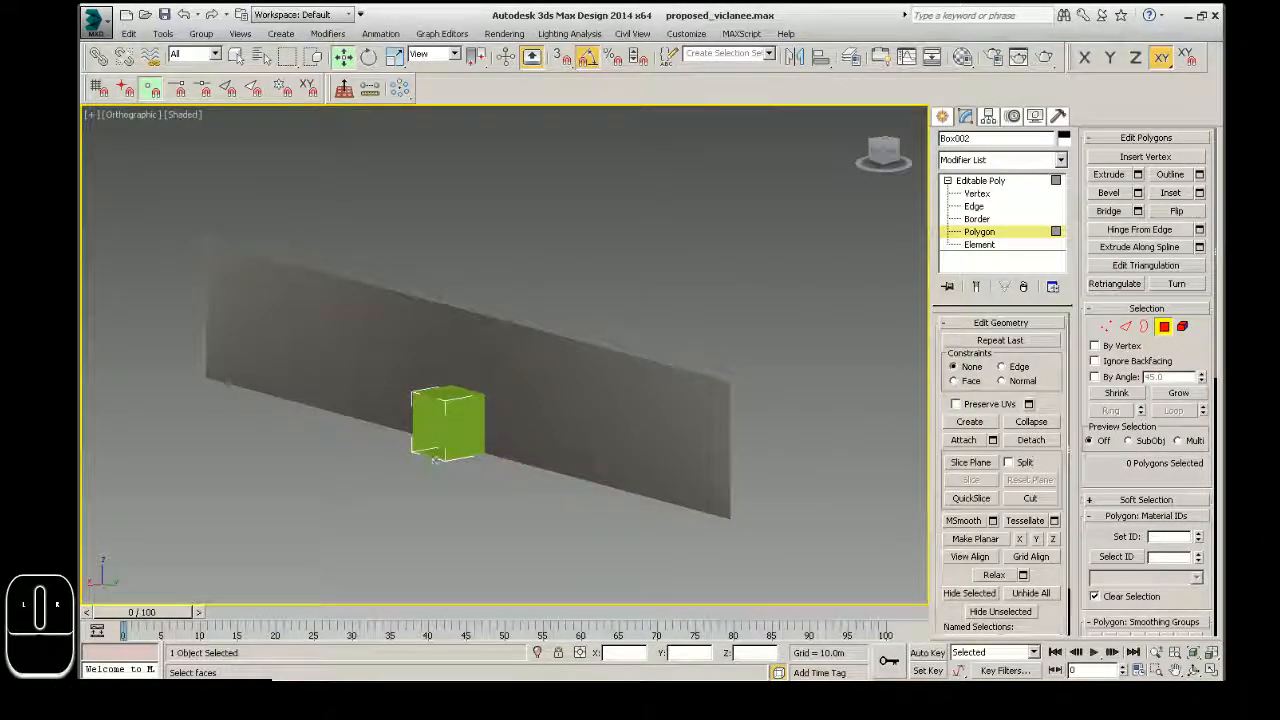
Delete the green box's bottom polygon and select the two side edges running along the resulting opening
{"action": "left_click", "coordinate": [432, 453]}
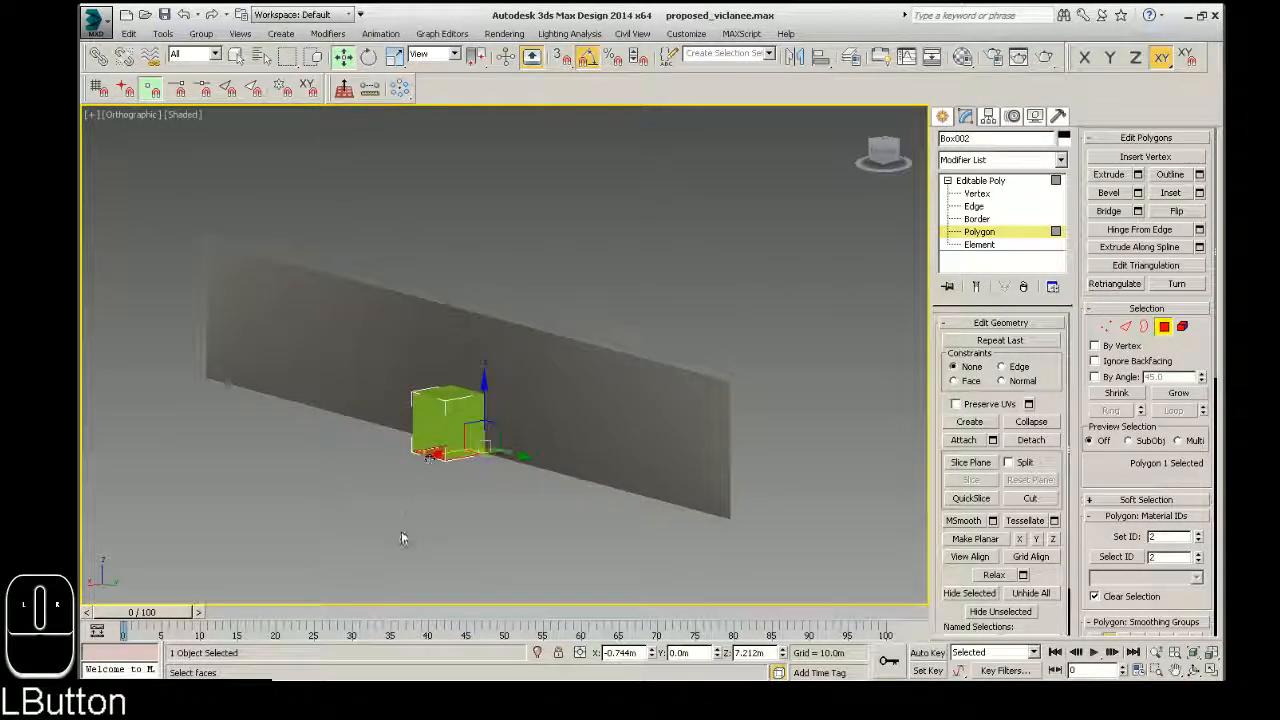
{"action": "key", "text": "Delete"}
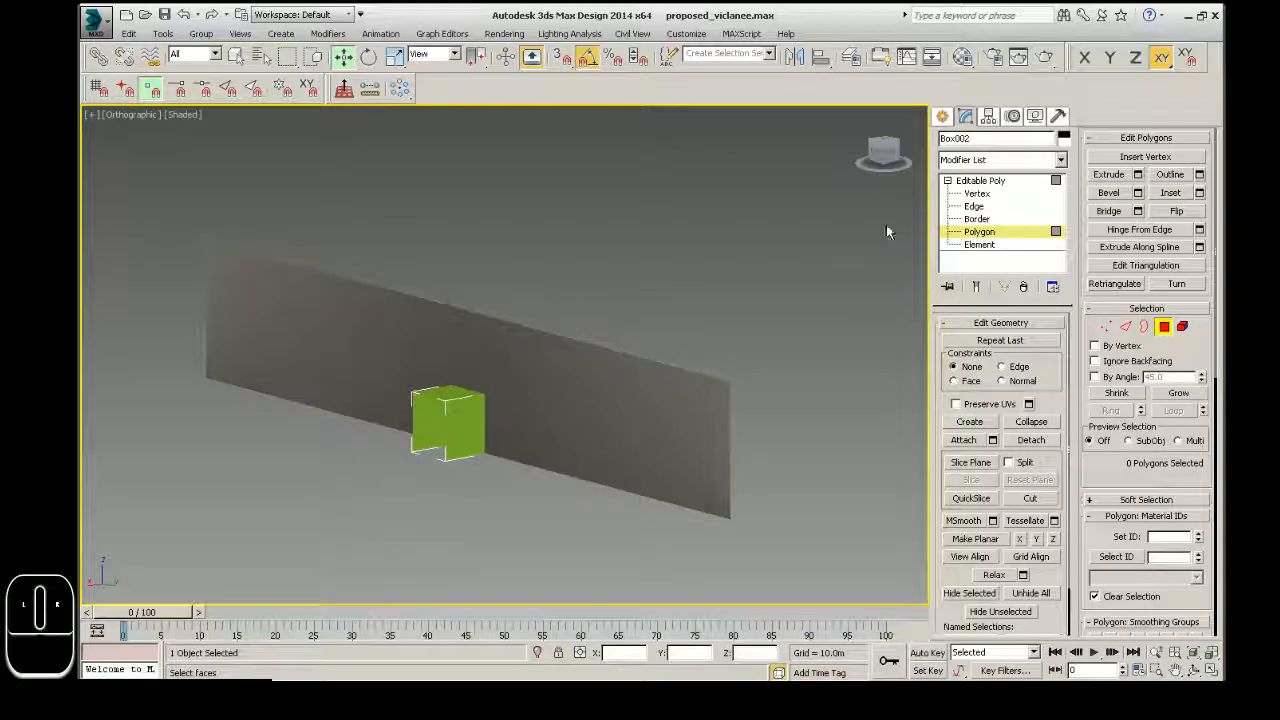
{"action": "left_click", "coordinate": [973, 206]}
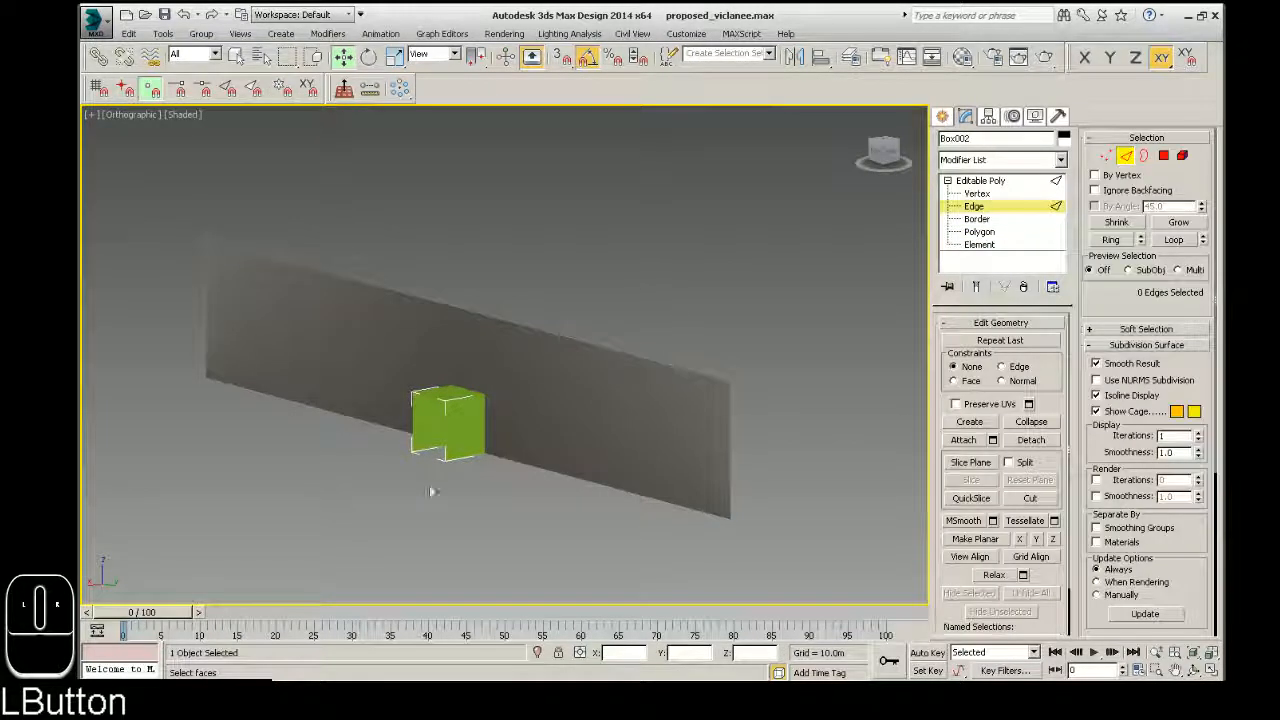
{"action": "left_click", "coordinate": [453, 457]}
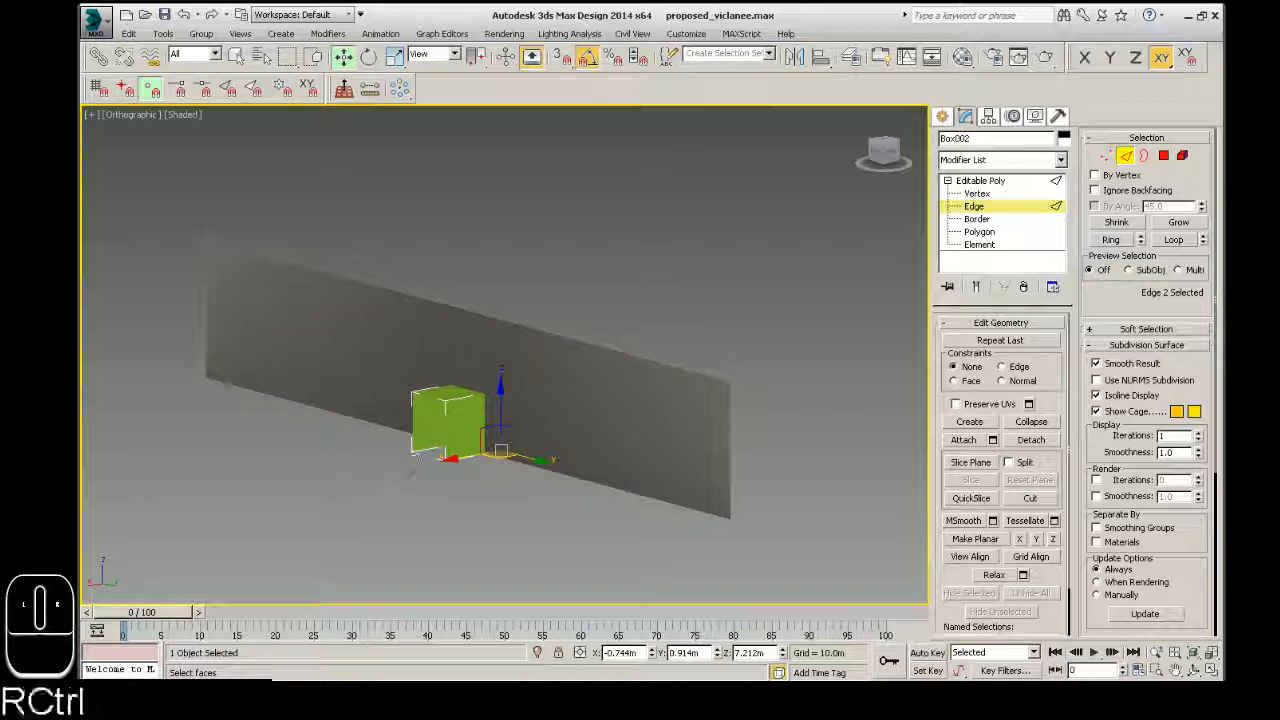
{"action": "left_click", "coordinate": [431, 451], "text": "ctrl"}
{"action": "scroll", "coordinate": [435, 489], "scroll_direction": "up", "scroll_amount": 5}
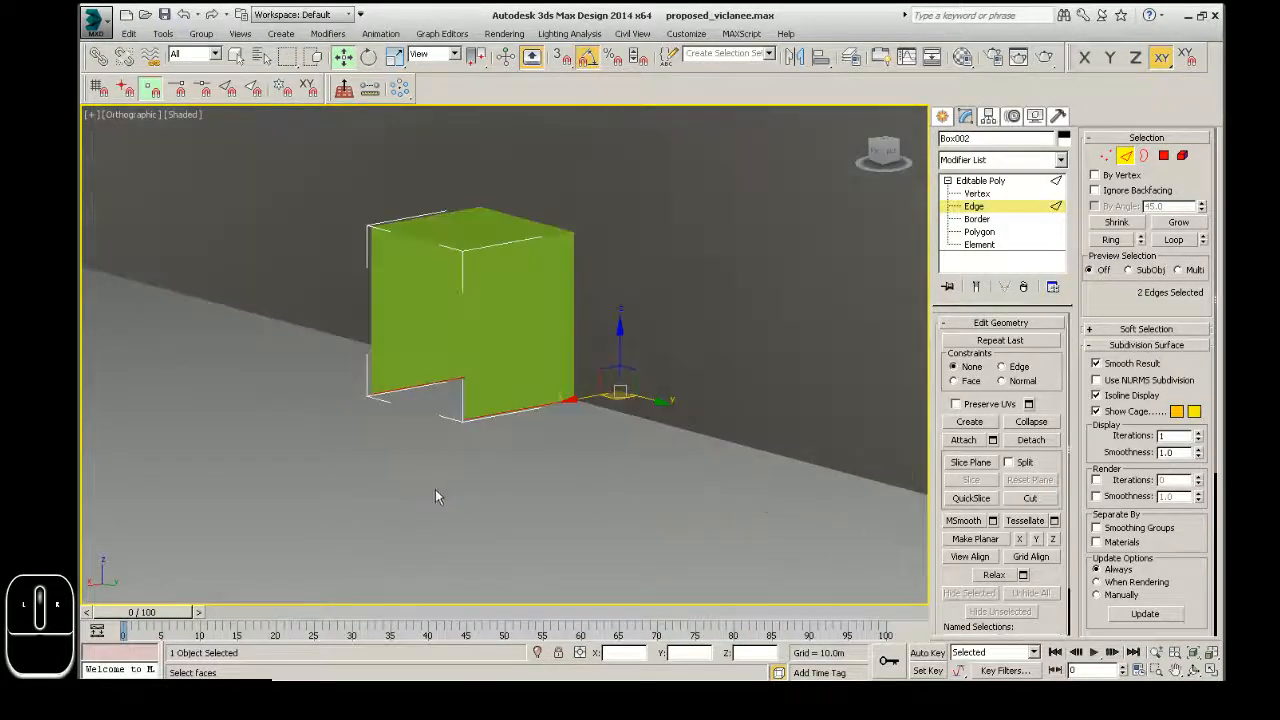
{"action": "left_click", "coordinate": [558, 510]}
{"action": "left_click", "coordinate": [550, 456]}
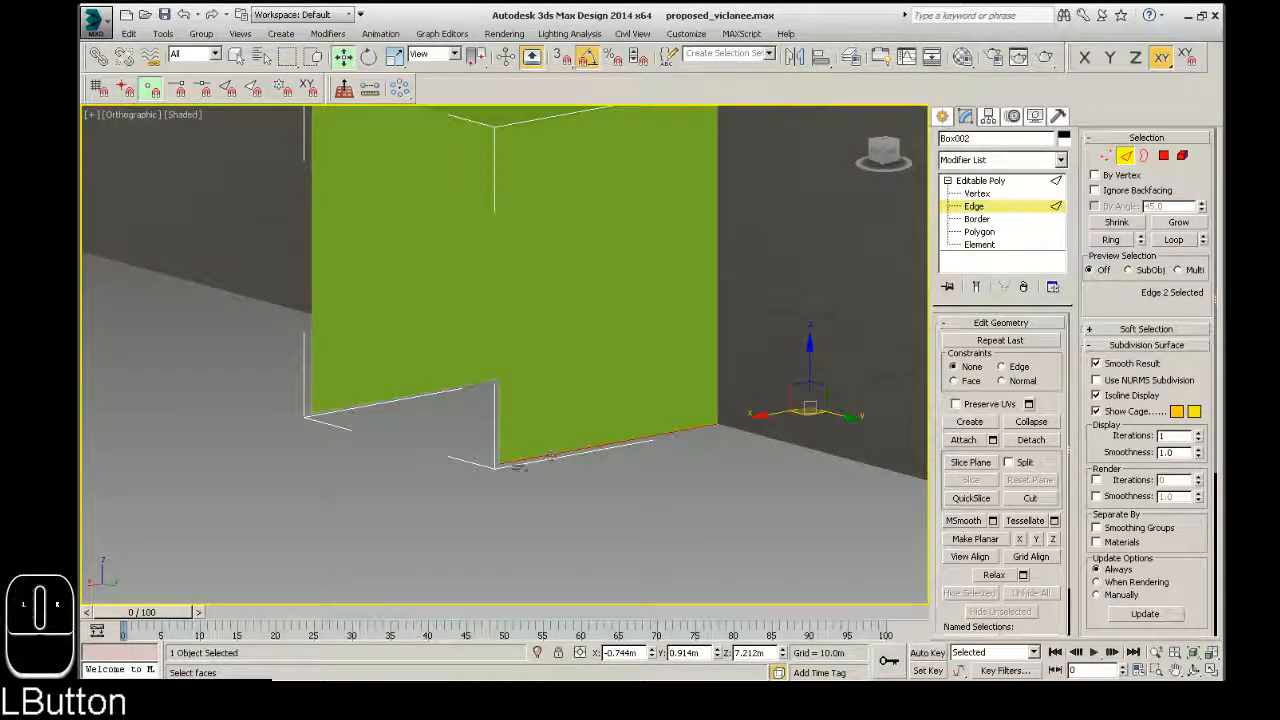
{"action": "left_click", "coordinate": [405, 400], "text": "ctrl"}
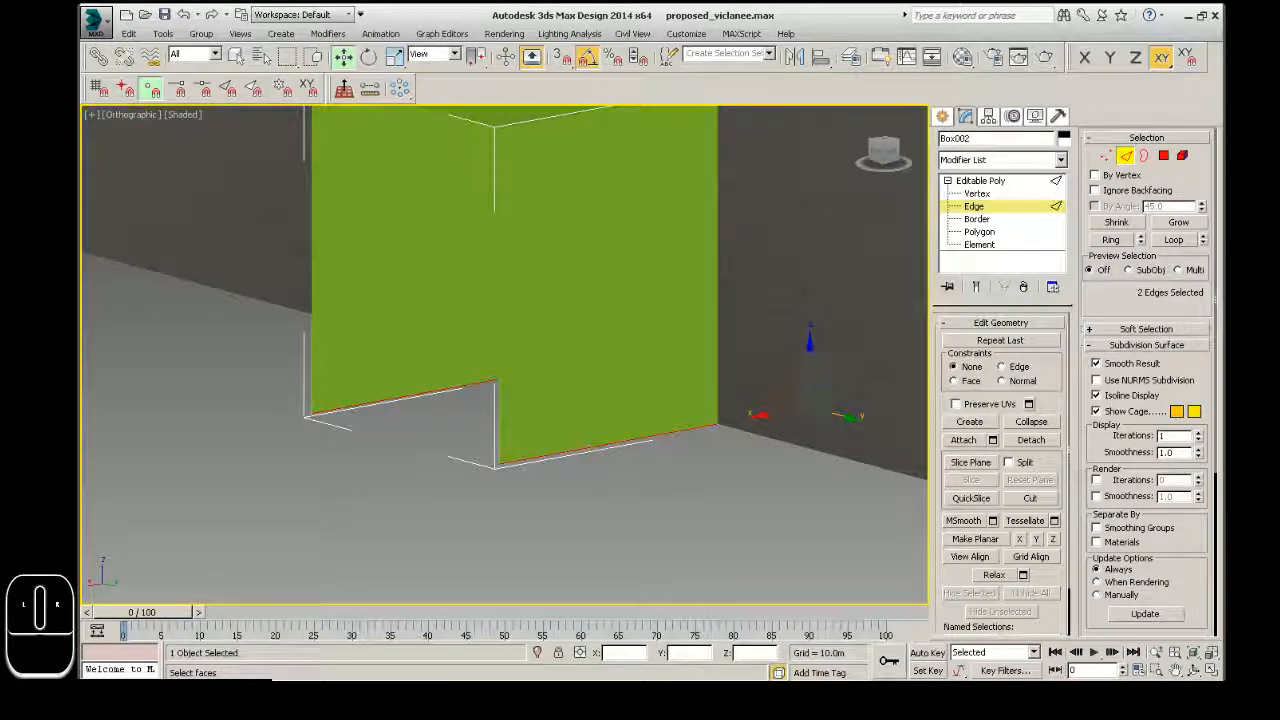
Try lowering the two selected bottom edges along Z to about 7.05 m, and undo the move while keeping both edges selected
{"action": "left_click_drag", "start_coordinate": [810, 356], "coordinate": [810, 381]}
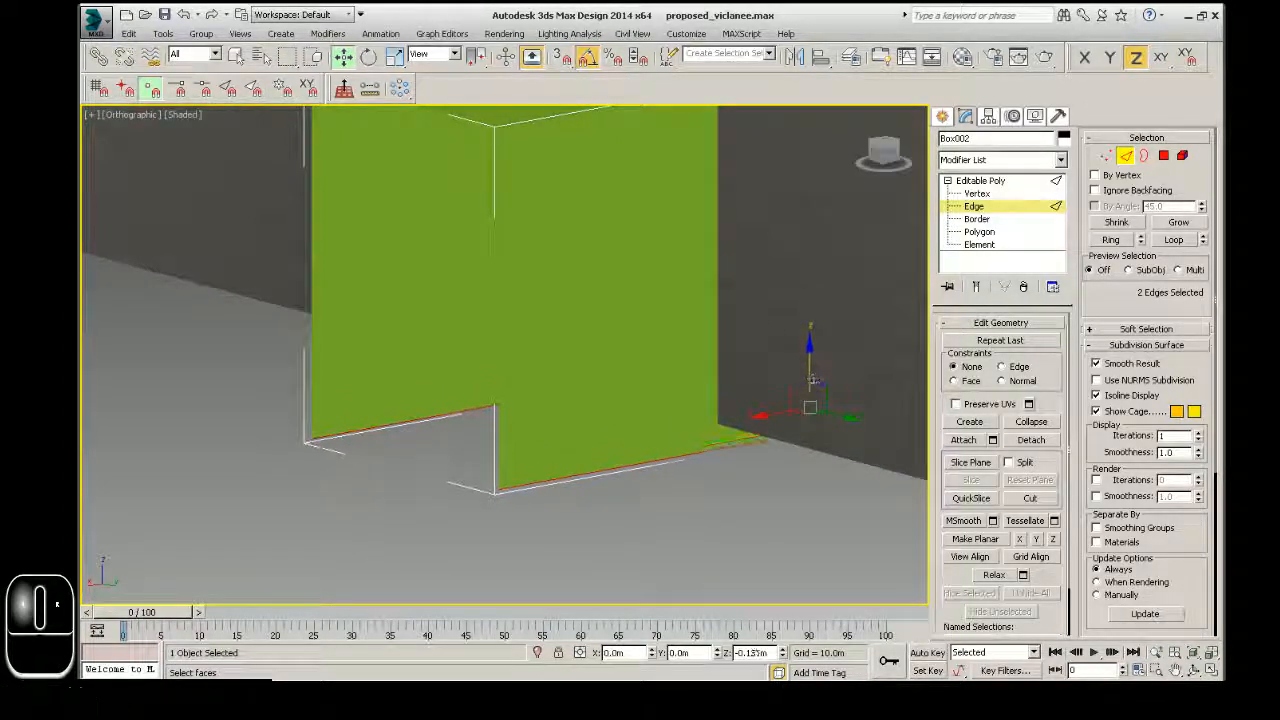
{"action": "left_click", "coordinate": [661, 543]}
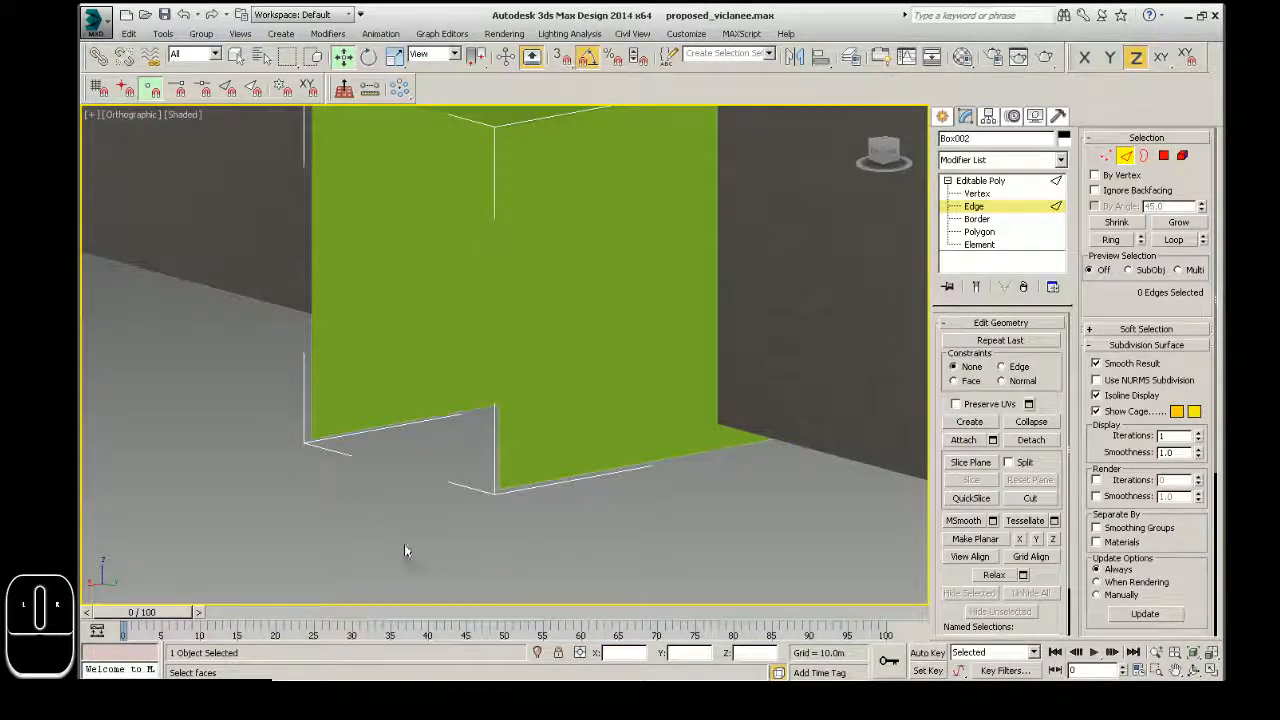
{"action": "left_click", "coordinate": [632, 467]}
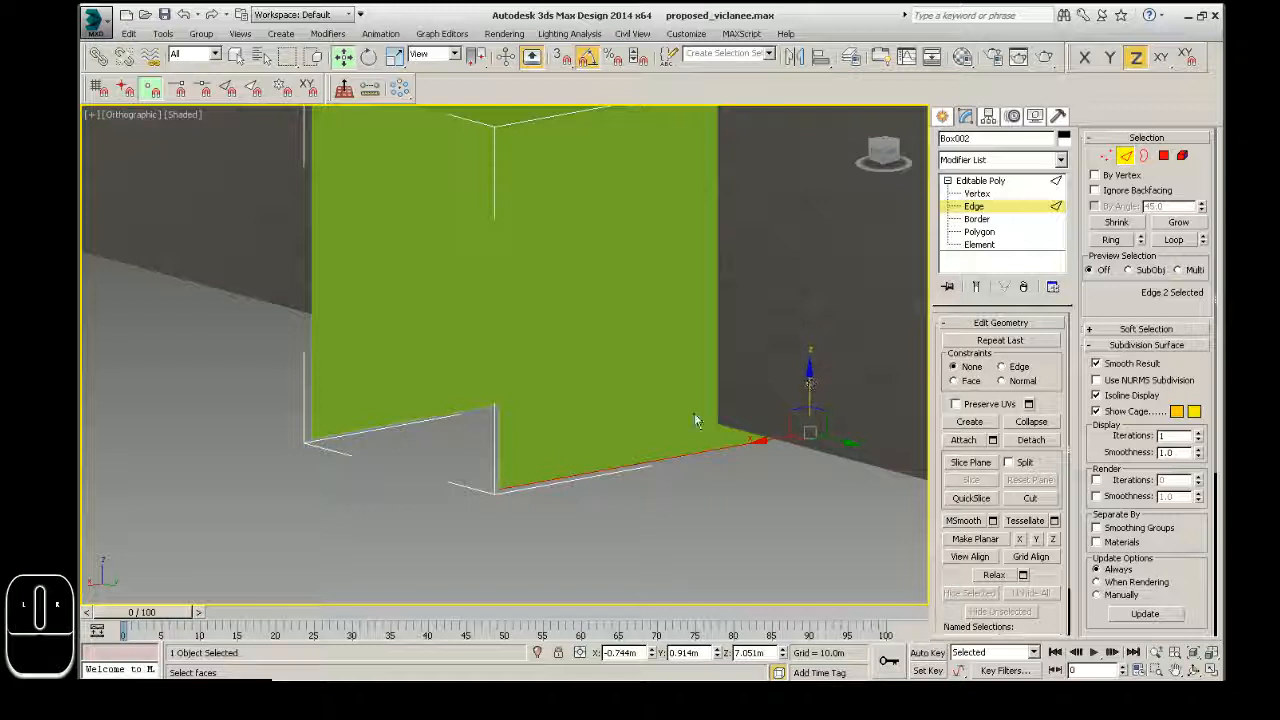
{"action": "left_click", "coordinate": [453, 513]}
{"action": "key", "text": "ctrl+z"}
{"action": "key", "text": "ctrl+z"}
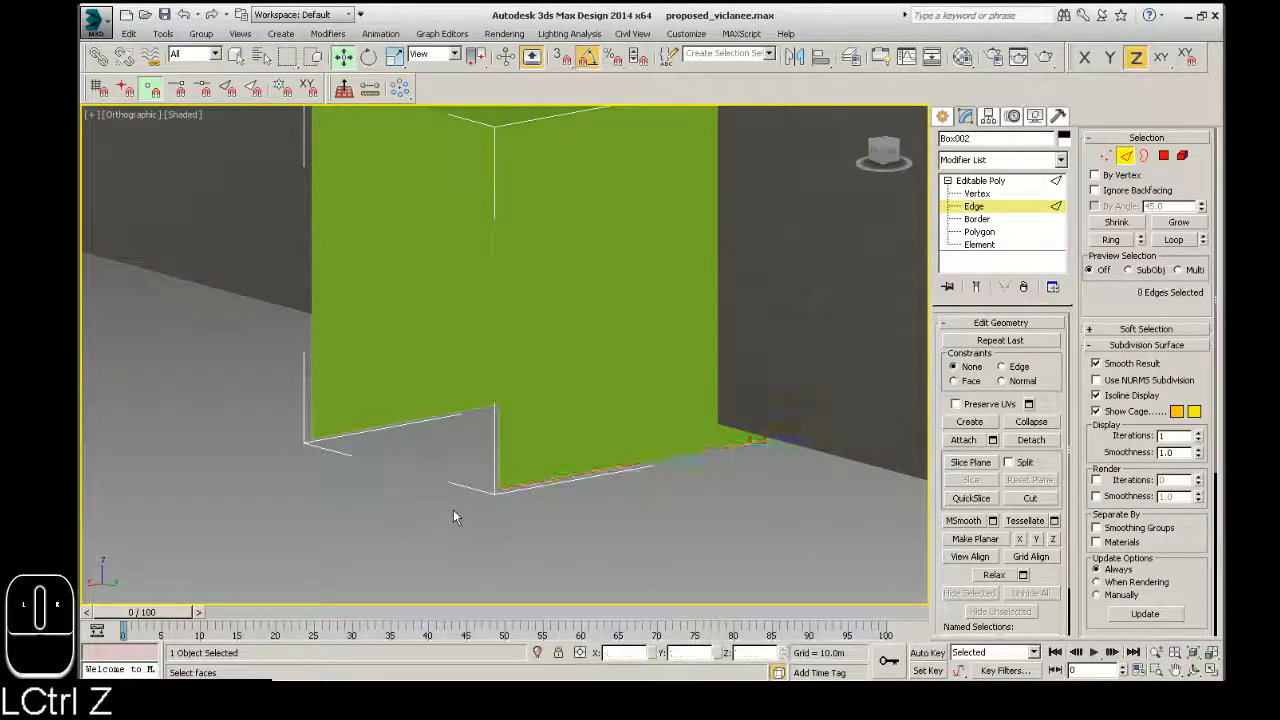
{"action": "key", "text": "ctrl+z"}
{"action": "key", "text": "ctrl+z"}
{"action": "key", "text": "ctrl+z"}
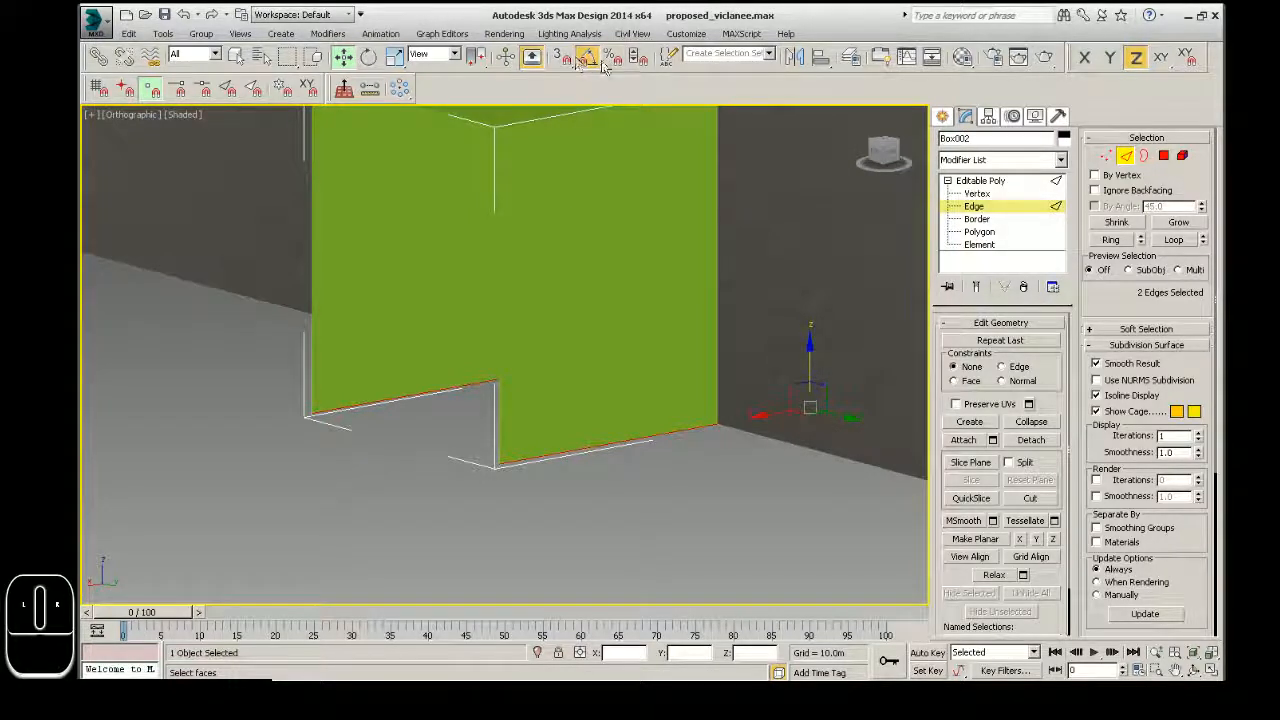
Lower the two bottom side edges along Z to about 6.97 m, below the wall's lower edge, and clear the selection
{"action": "left_click_drag", "start_coordinate": [809, 360], "coordinate": [809, 400]}
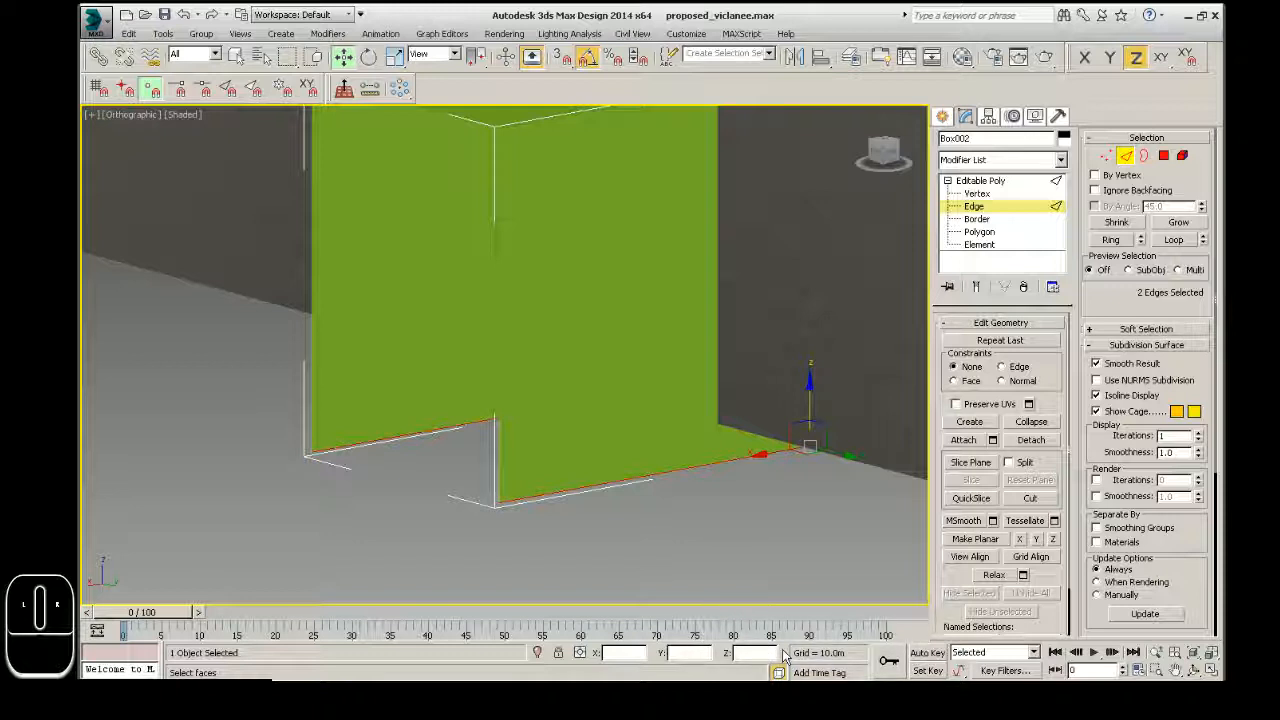
{"action": "left_click", "coordinate": [756, 528]}
Try adjusting the Z position of the near bottom edge alone, undo the change, and clear the selection
{"action": "left_click", "coordinate": [709, 462]}
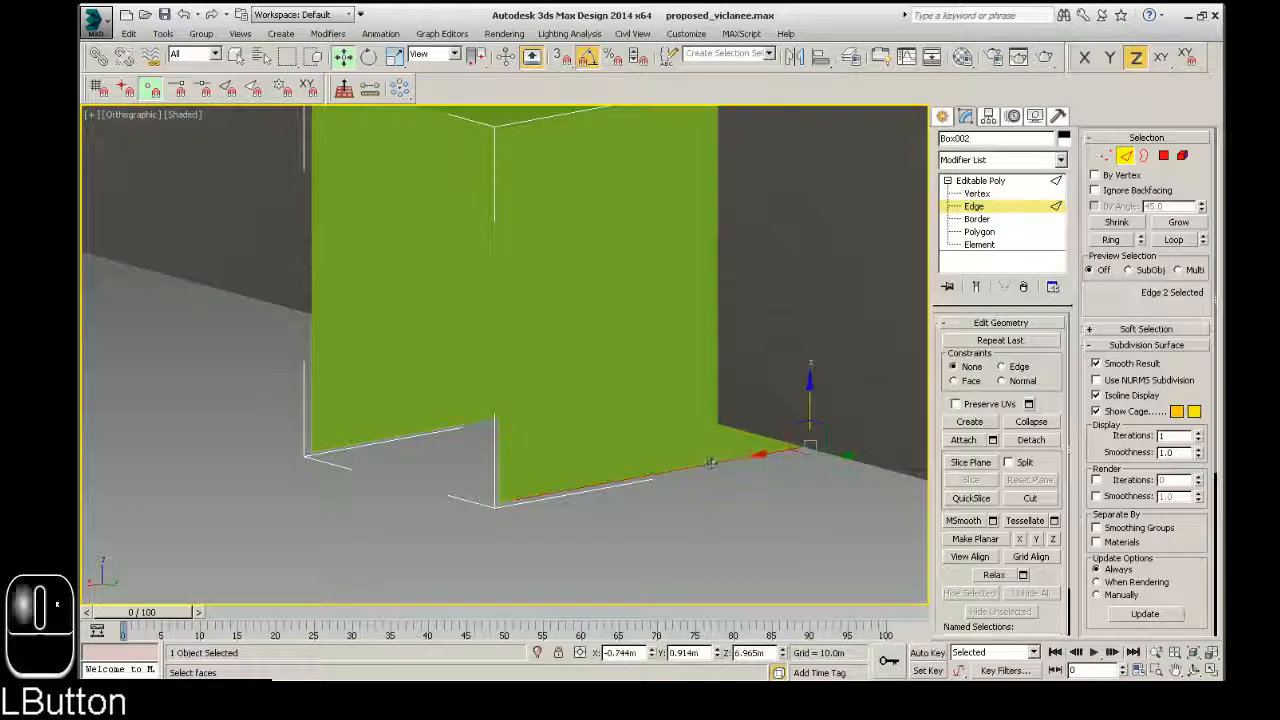
{"action": "left_click_drag", "start_coordinate": [783, 654], "coordinate": [796, 598]}
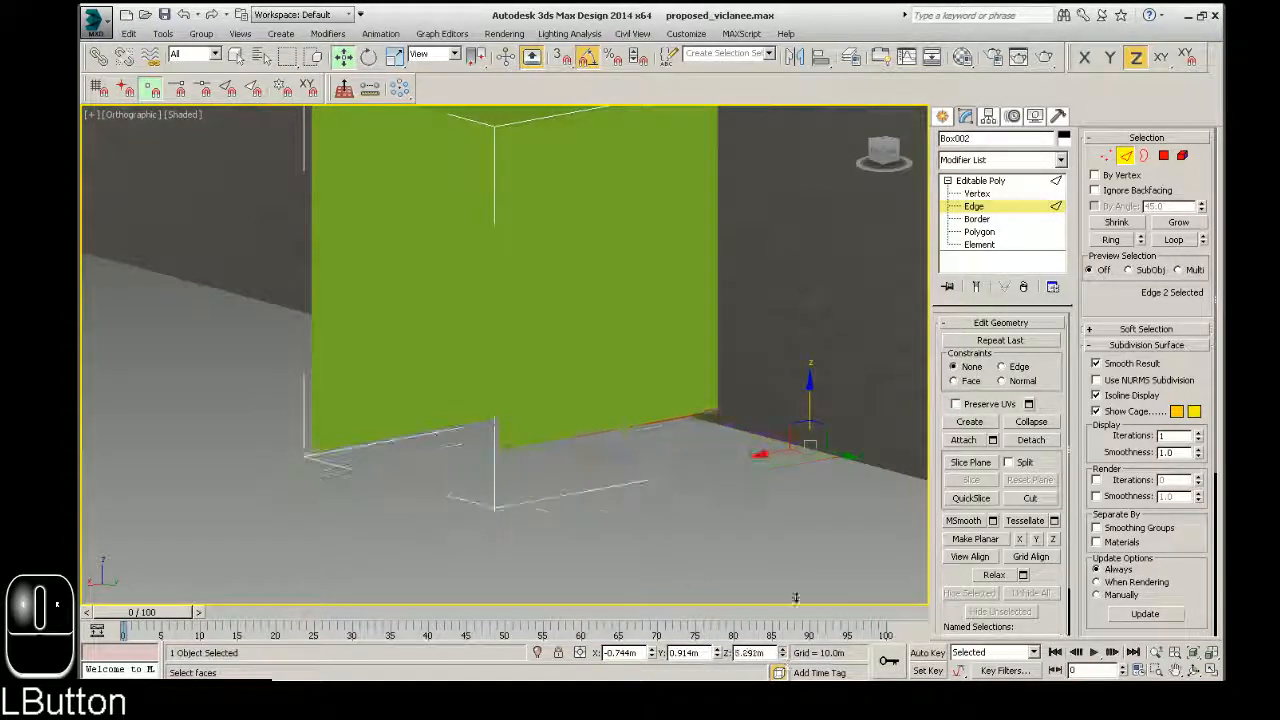
{"action": "key", "text": "ctrl+z"}
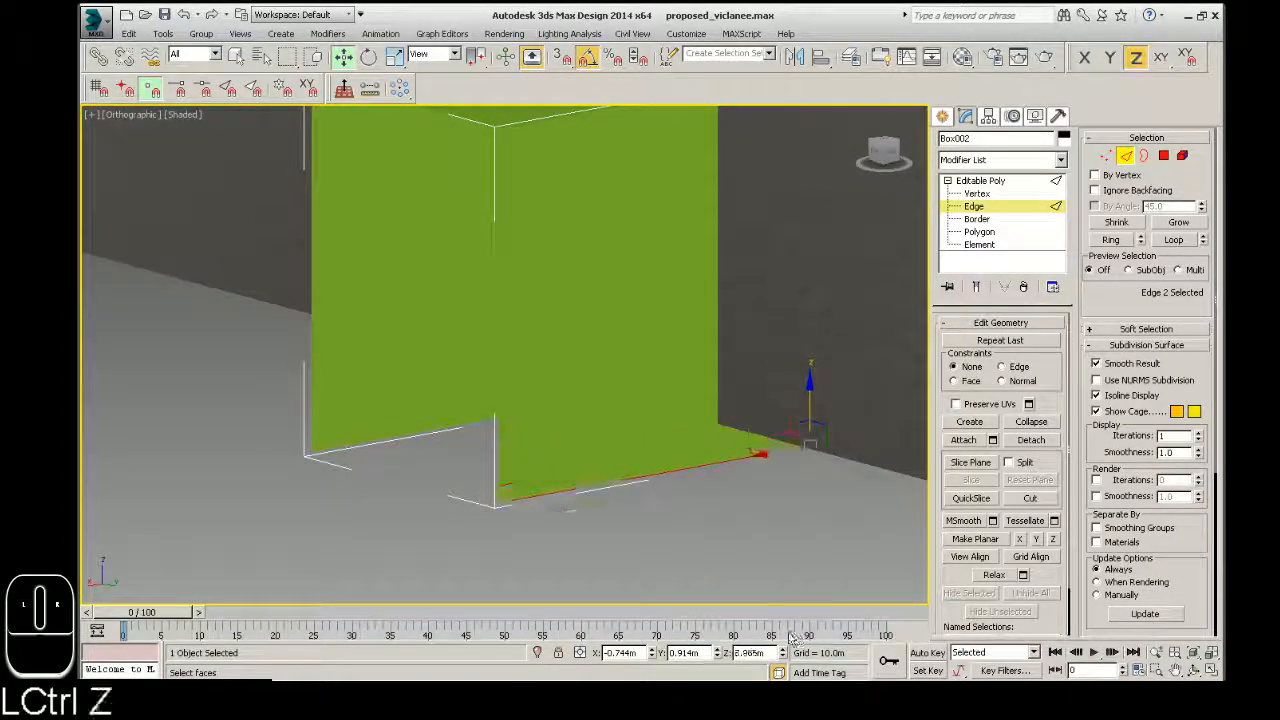
{"action": "left_click", "coordinate": [654, 540]}
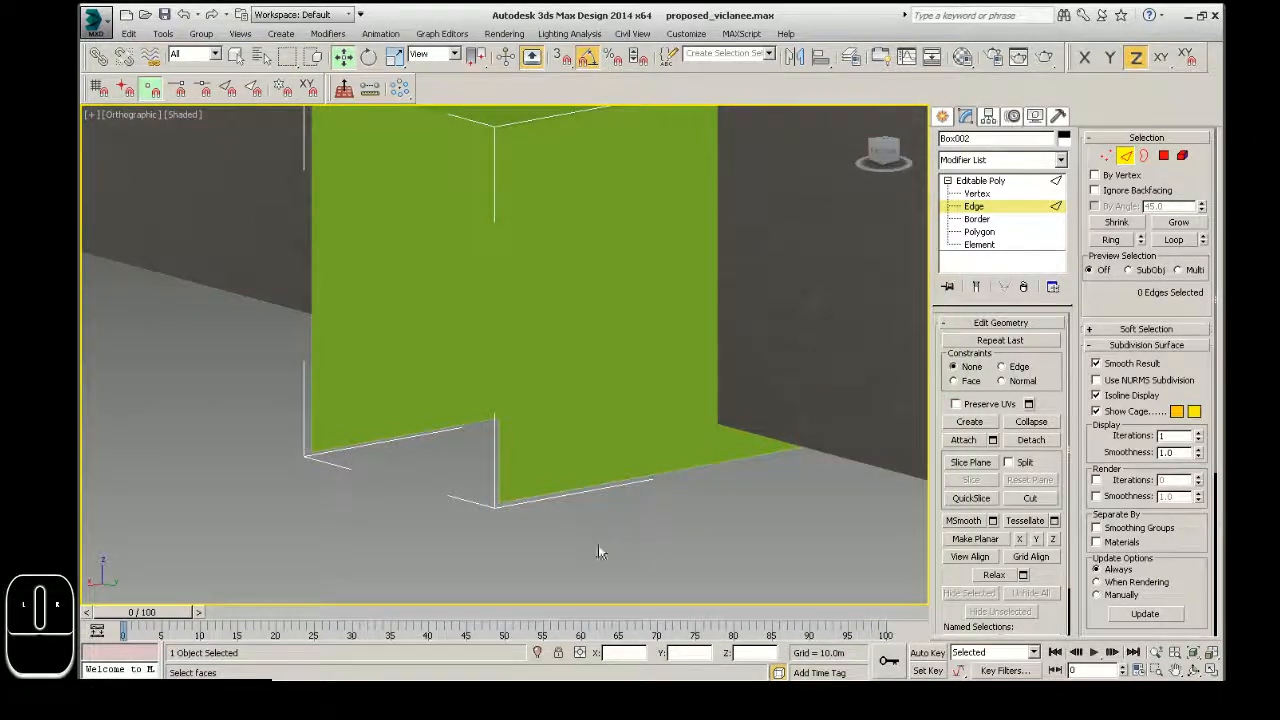
Examine where the green box's side polygon extends below the wall's lower edge, highlighting that polygon
{"action": "scroll", "coordinate": [598, 544], "scroll_direction": "down", "scroll_amount": 5}
{"action": "scroll", "coordinate": [641, 528], "scroll_direction": "up", "scroll_amount": 5}
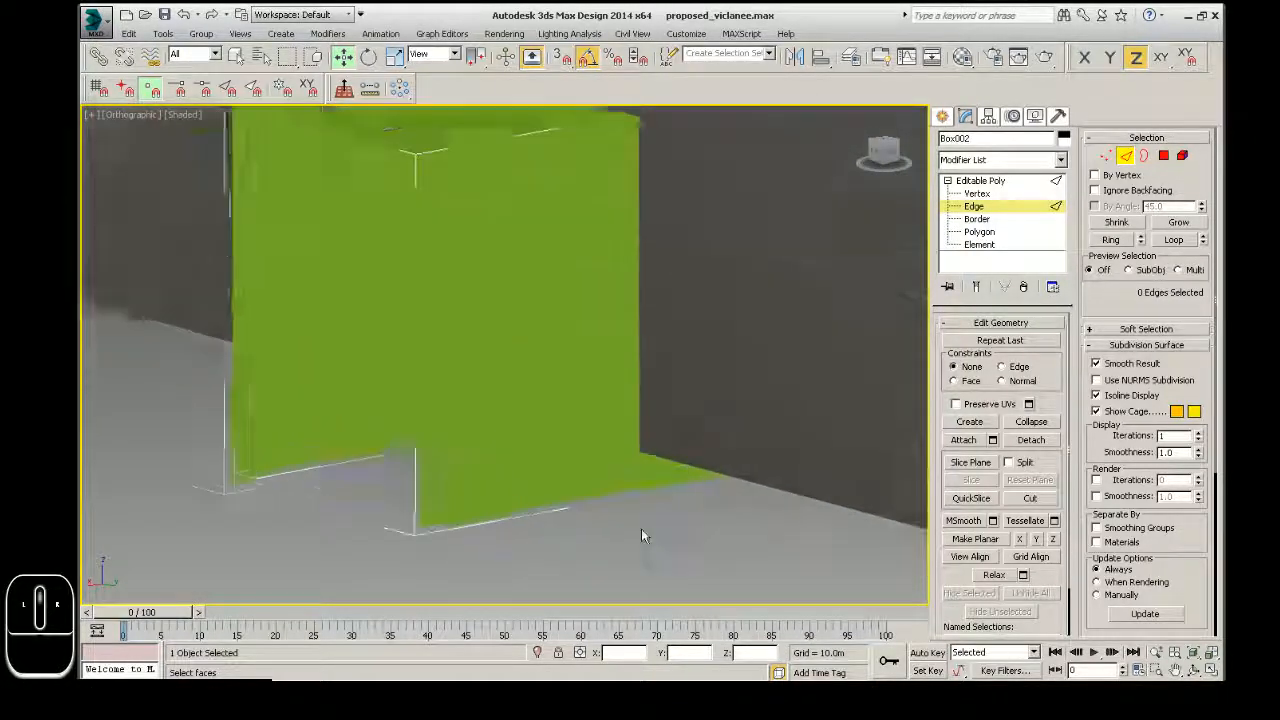
{"action": "scroll", "coordinate": [642, 535], "scroll_direction": "up", "scroll_amount": 2}
{"action": "left_click", "coordinate": [977, 231]}
{"action": "left_click", "coordinate": [574, 320]}
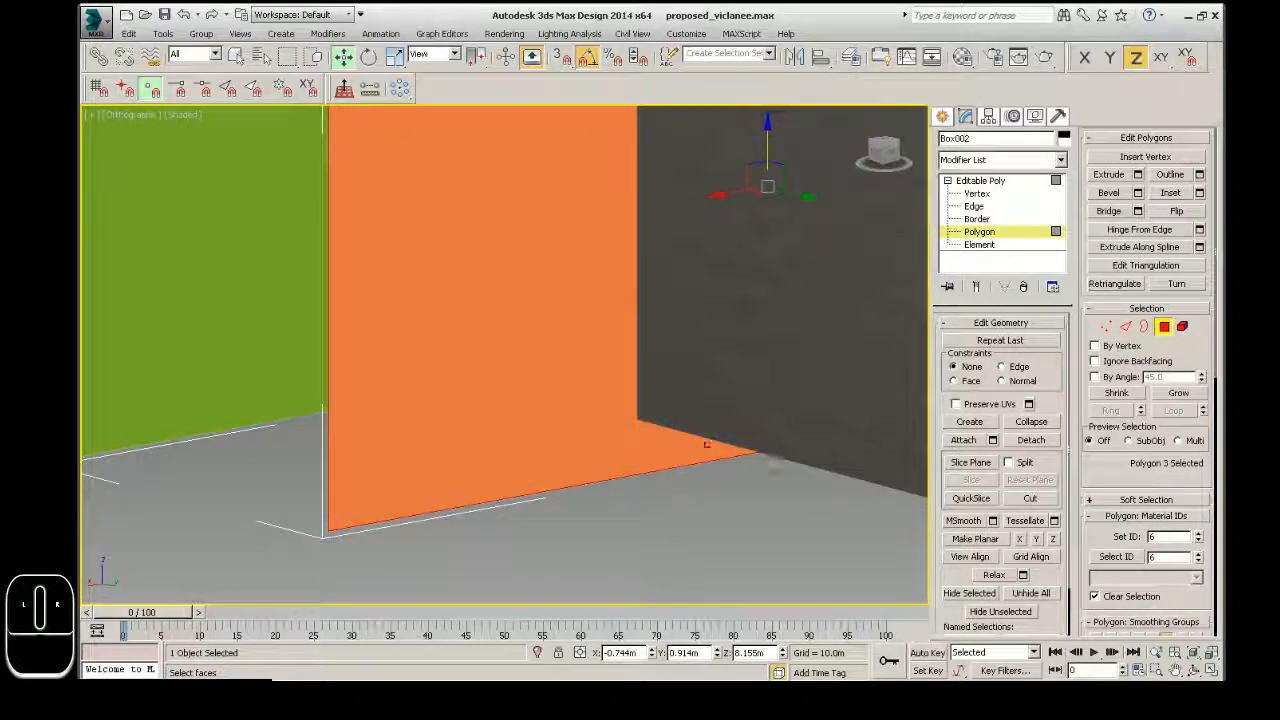
{"action": "scroll", "coordinate": [615, 512], "scroll_direction": "down", "scroll_amount": 5}
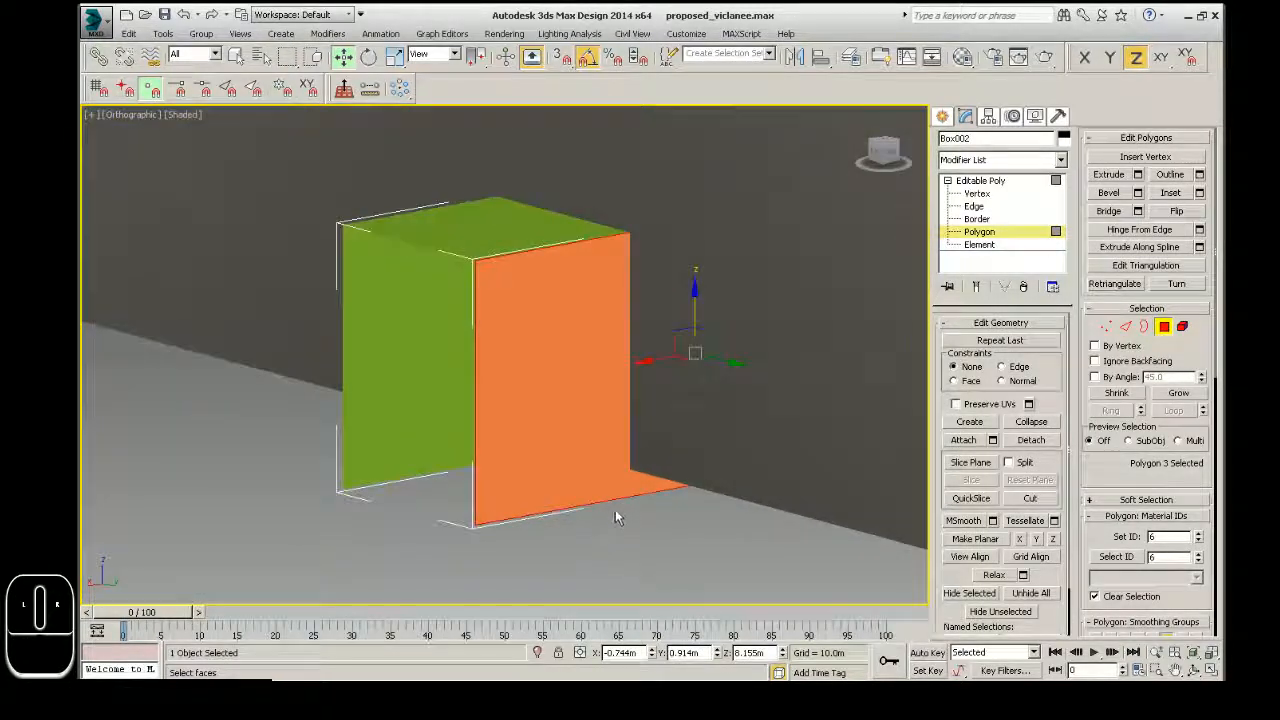
{"action": "scroll", "coordinate": [615, 512], "scroll_direction": "down", "scroll_amount": 1}
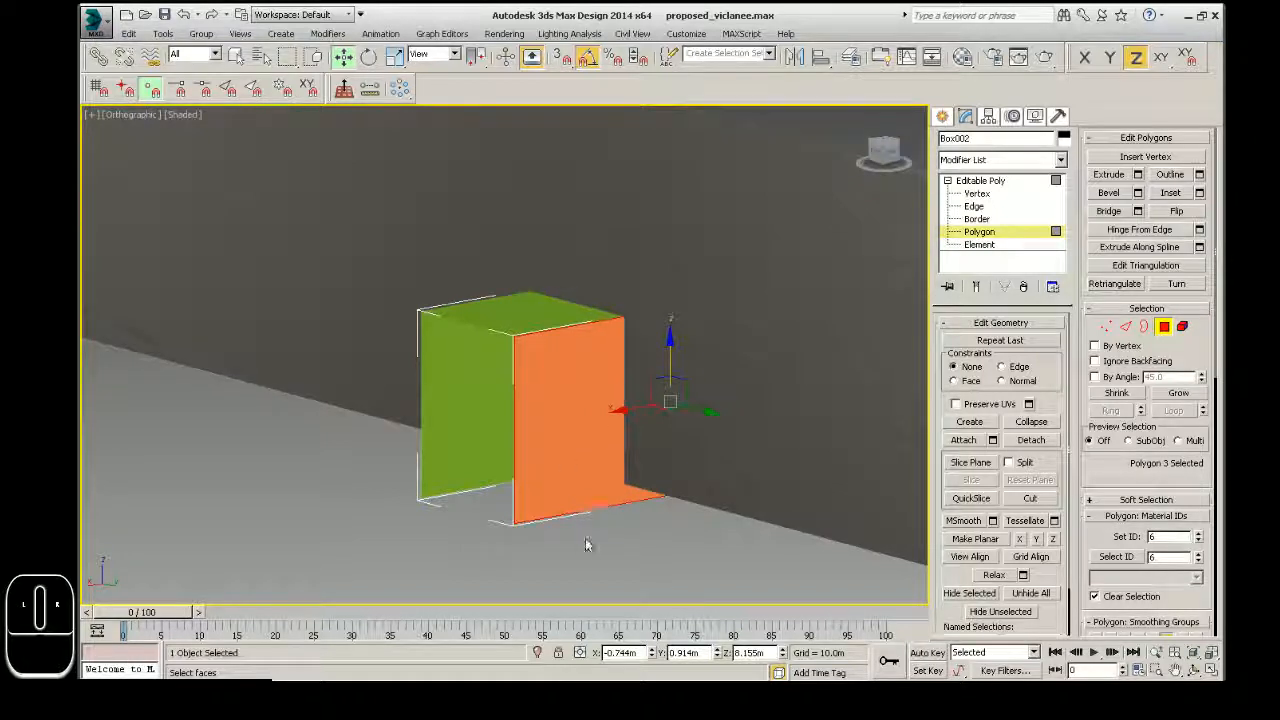
Leave polygon editing on the green box and select the wall and the box together to check both objects
{"action": "left_click", "coordinate": [942, 116]}
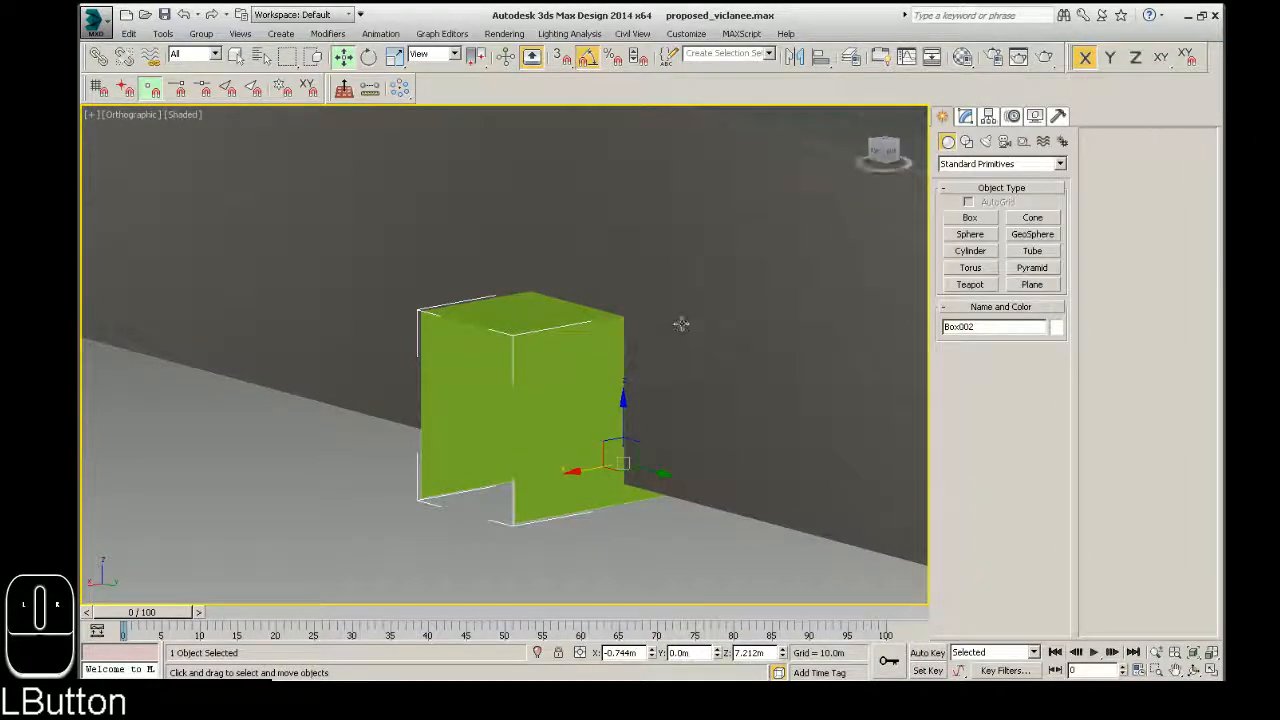
{"action": "left_click_drag", "start_coordinate": [680, 323], "coordinate": [457, 297]}
{"action": "middle_click_drag", "start_coordinate": [457, 297], "coordinate": [788, 232], "text": "alt"}
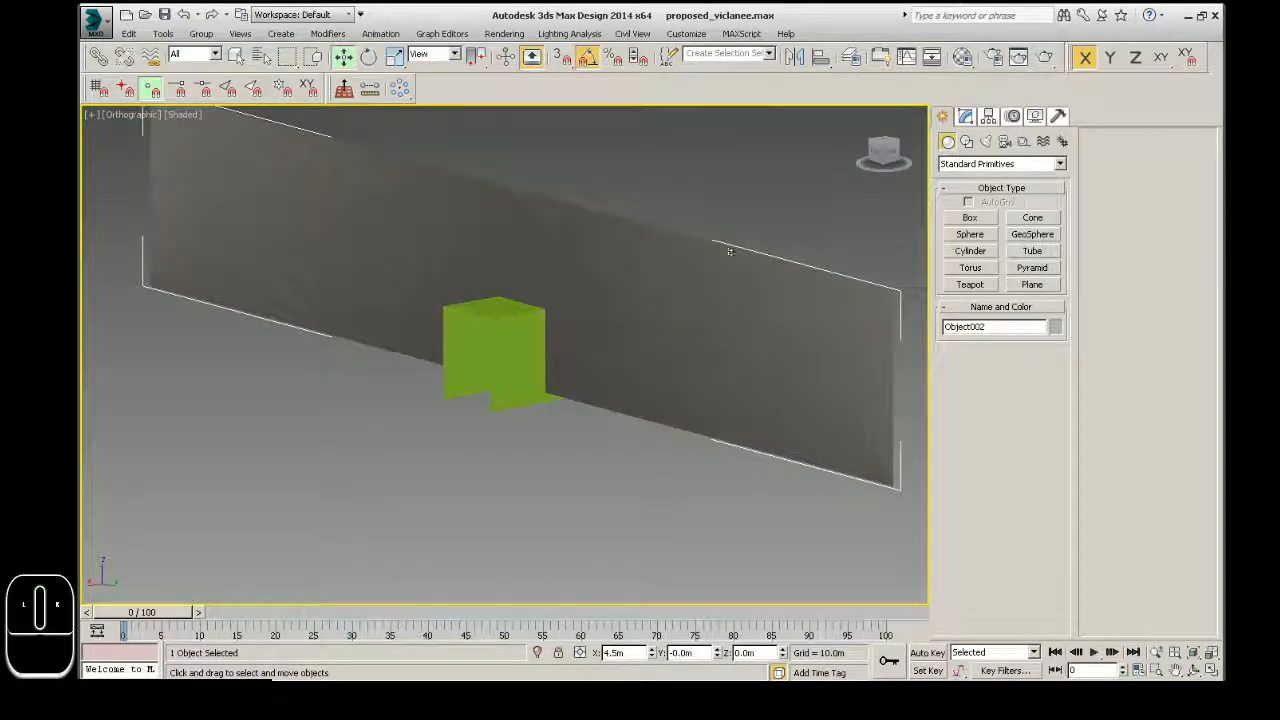
{"action": "left_click_drag", "start_coordinate": [746, 463], "coordinate": [366, 286]}
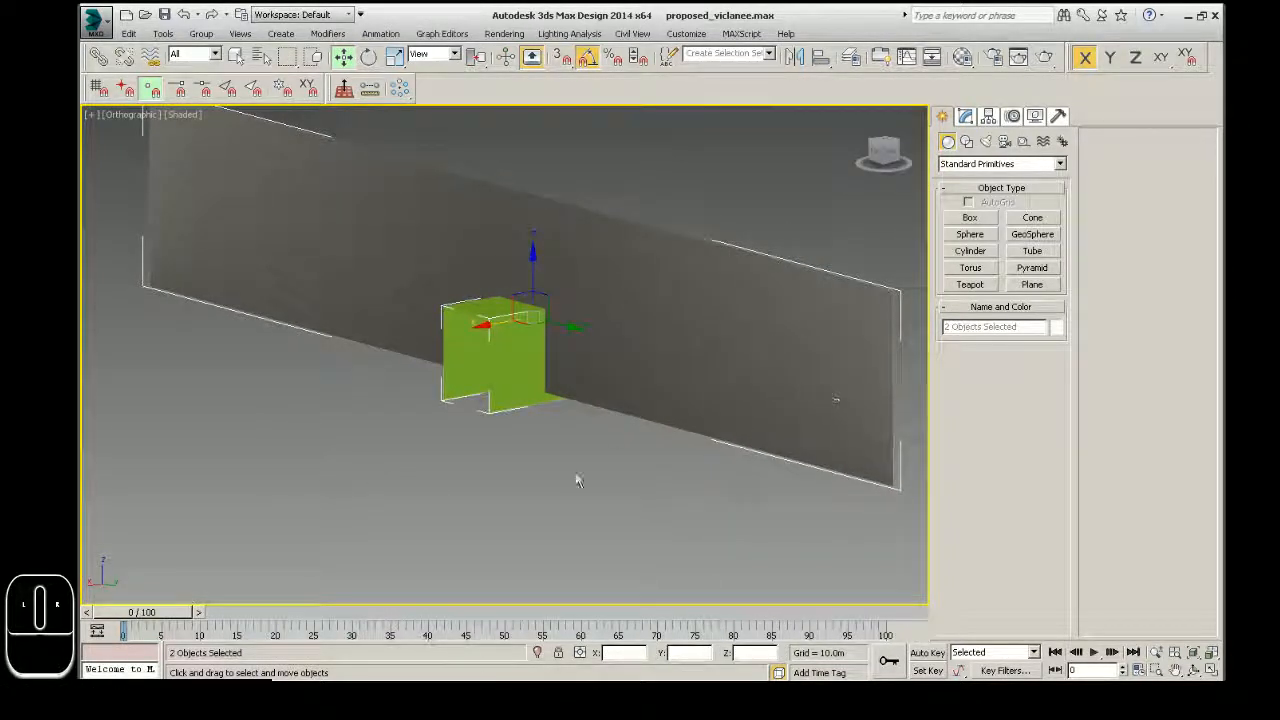
Try converting the green box to an editable mesh, and undo the conversion
{"action": "left_click", "coordinate": [513, 362]}
{"action": "right_click", "coordinate": [513, 362]}
{"action": "mouse_move", "coordinate": [560, 511]}
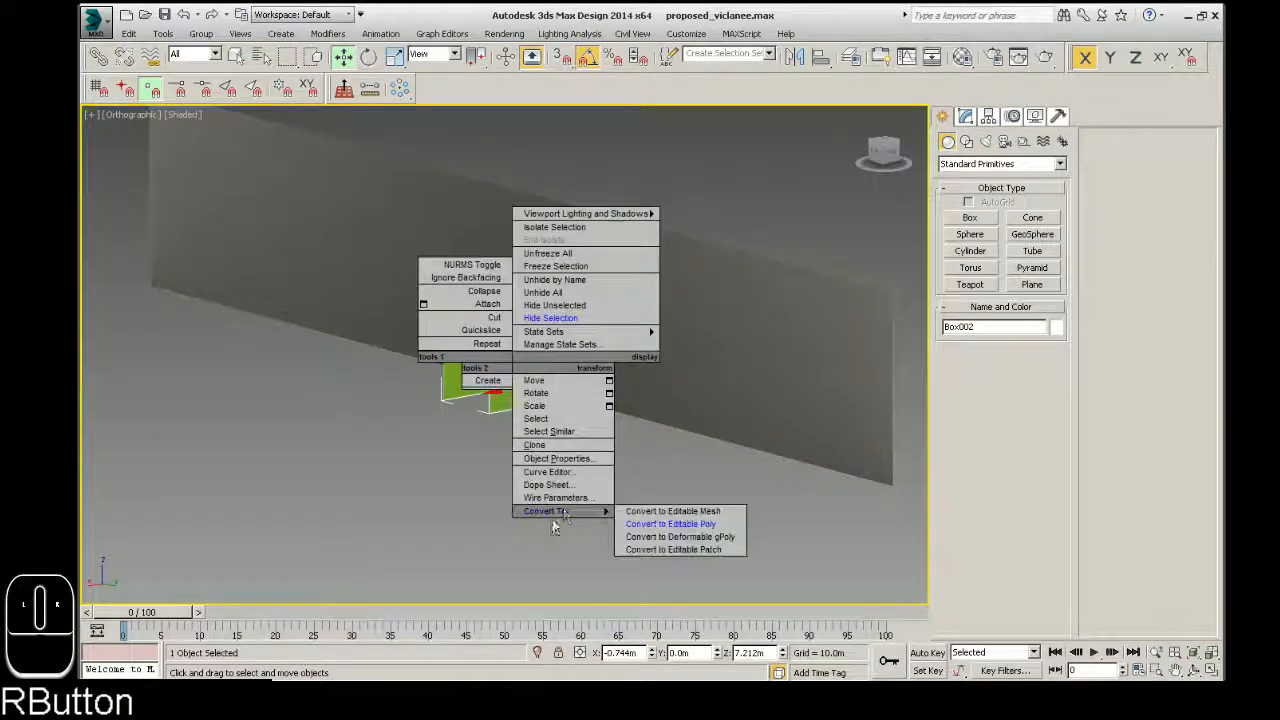
{"action": "left_click", "coordinate": [678, 512]}
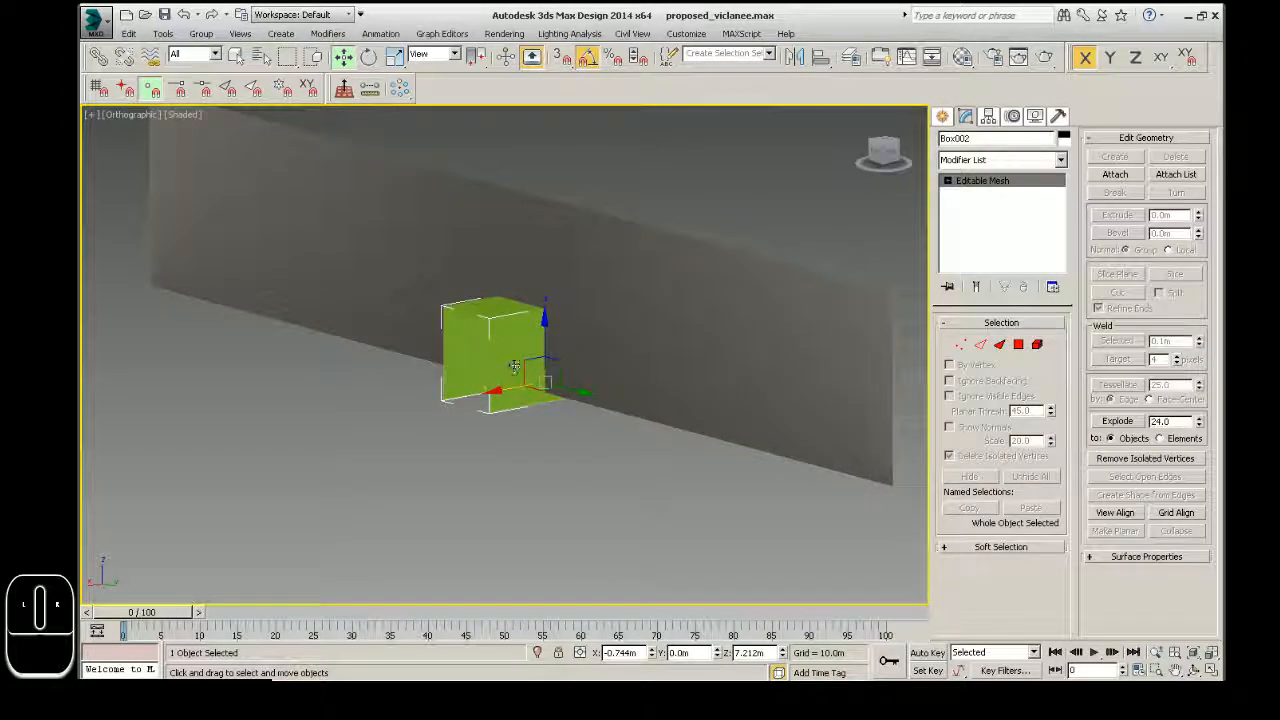
{"action": "key", "text": "ctrl+z"}
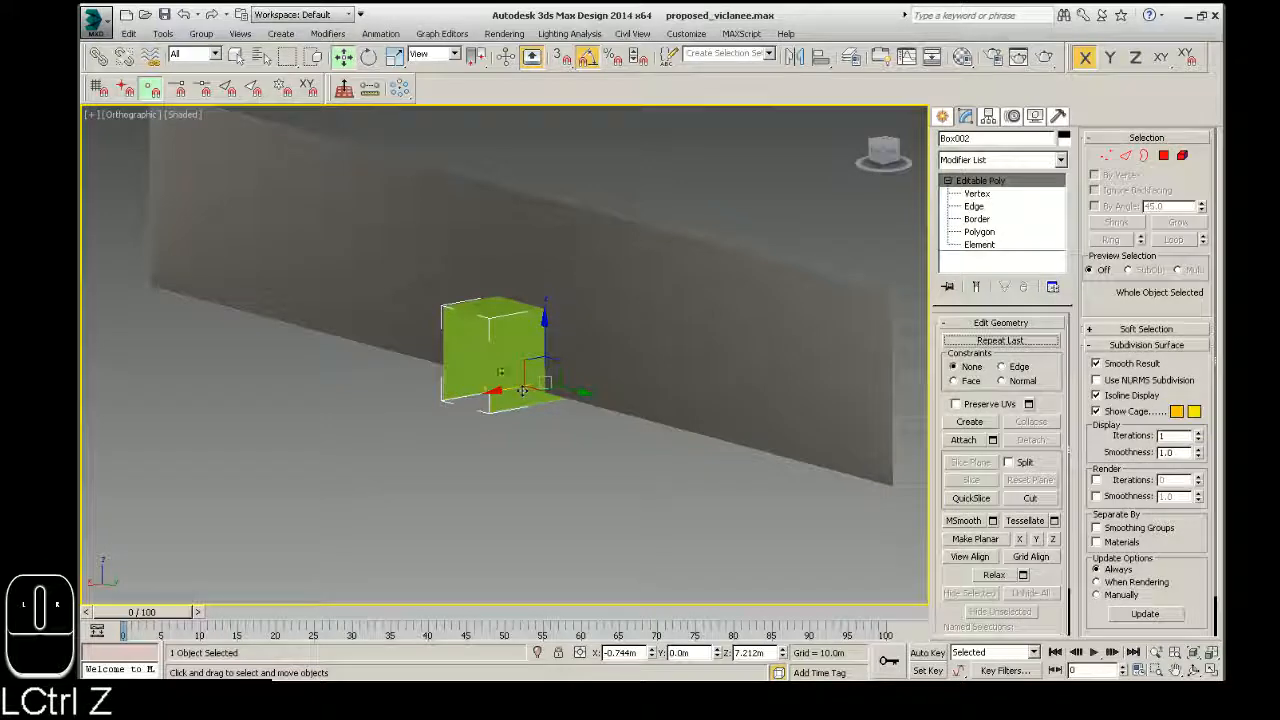
Convert the green box and the wall each to an editable poly
{"action": "right_click", "coordinate": [500, 368]}
{"action": "mouse_move", "coordinate": [540, 512]}
{"action": "left_click", "coordinate": [654, 526]}
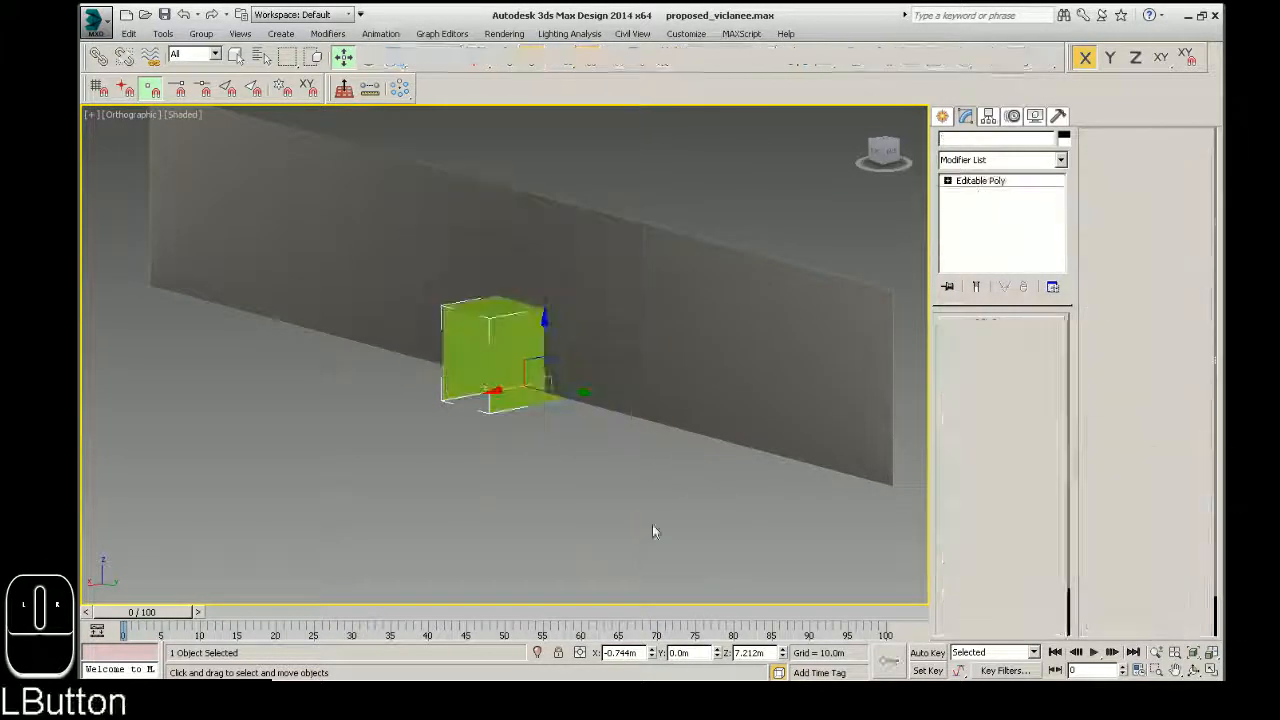
{"action": "left_click", "coordinate": [649, 341]}
{"action": "right_click", "coordinate": [652, 340]}
{"action": "mouse_move", "coordinate": [720, 482]}
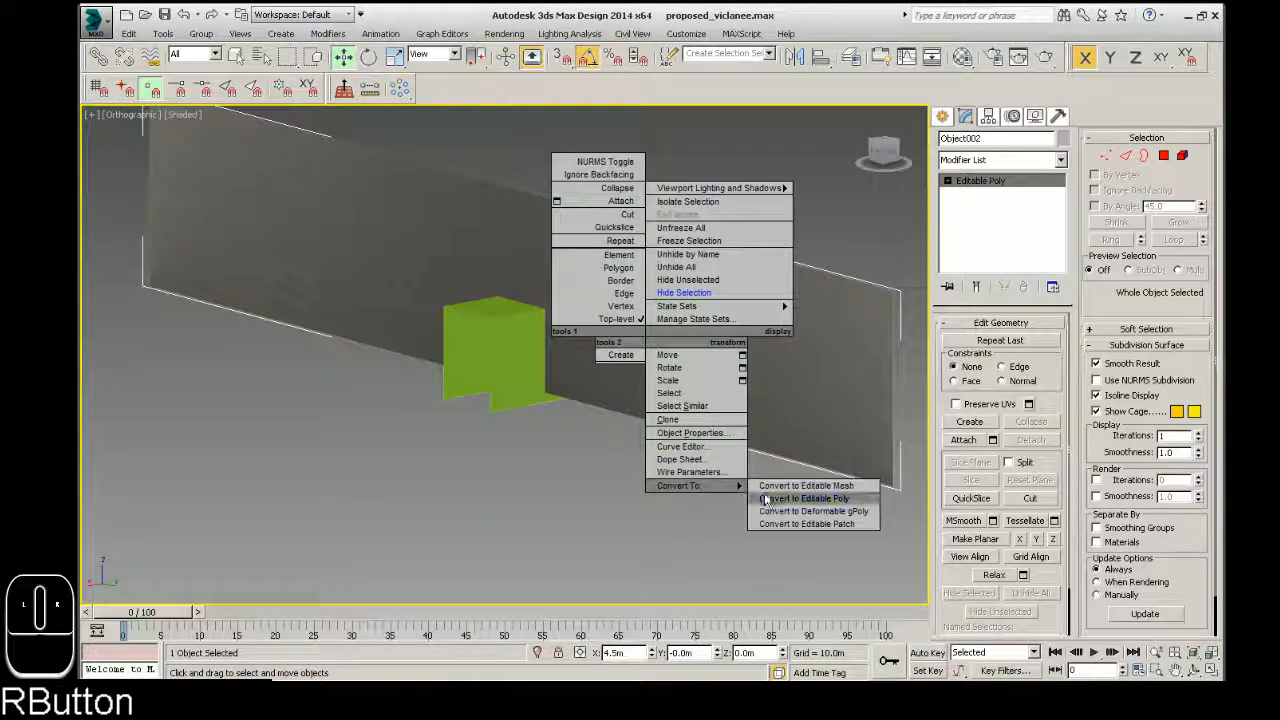
{"action": "left_click", "coordinate": [771, 502]}
Start a Boolean compound object from the wall and set its operation to Cut with Refine
{"action": "left_click", "coordinate": [943, 118]}
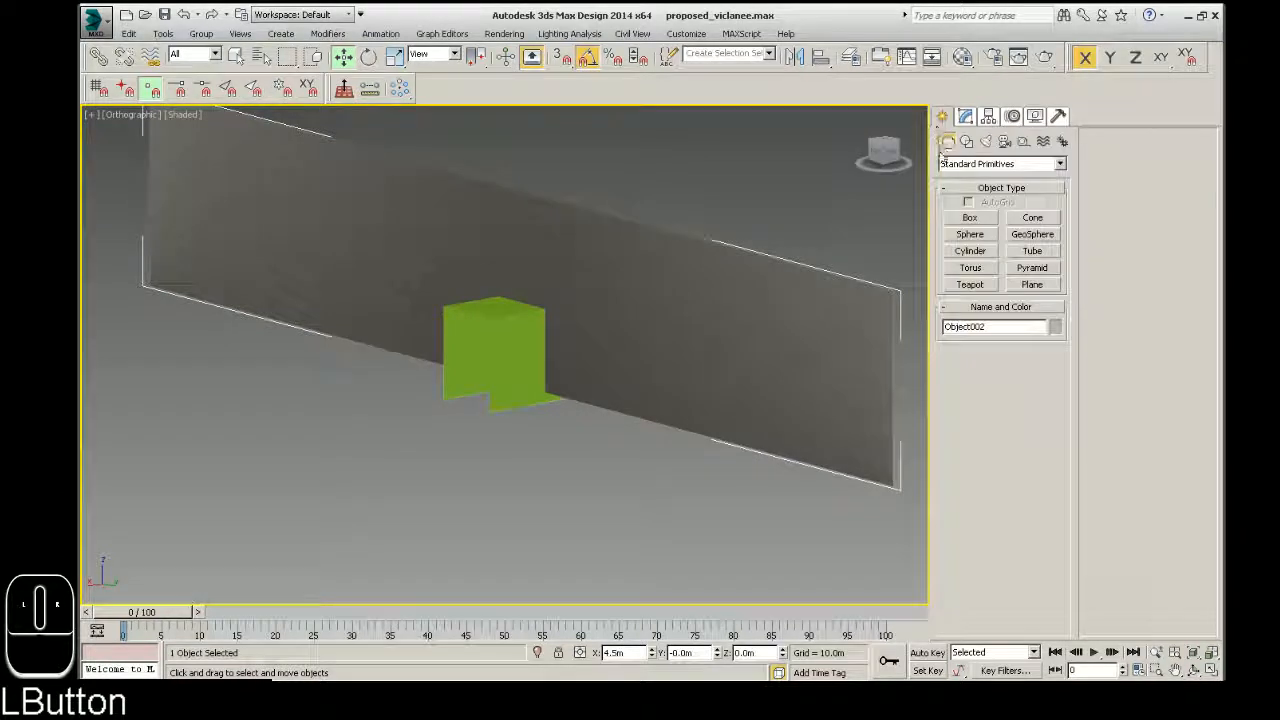
{"action": "left_click", "coordinate": [996, 168]}
{"action": "left_click", "coordinate": [975, 189]}
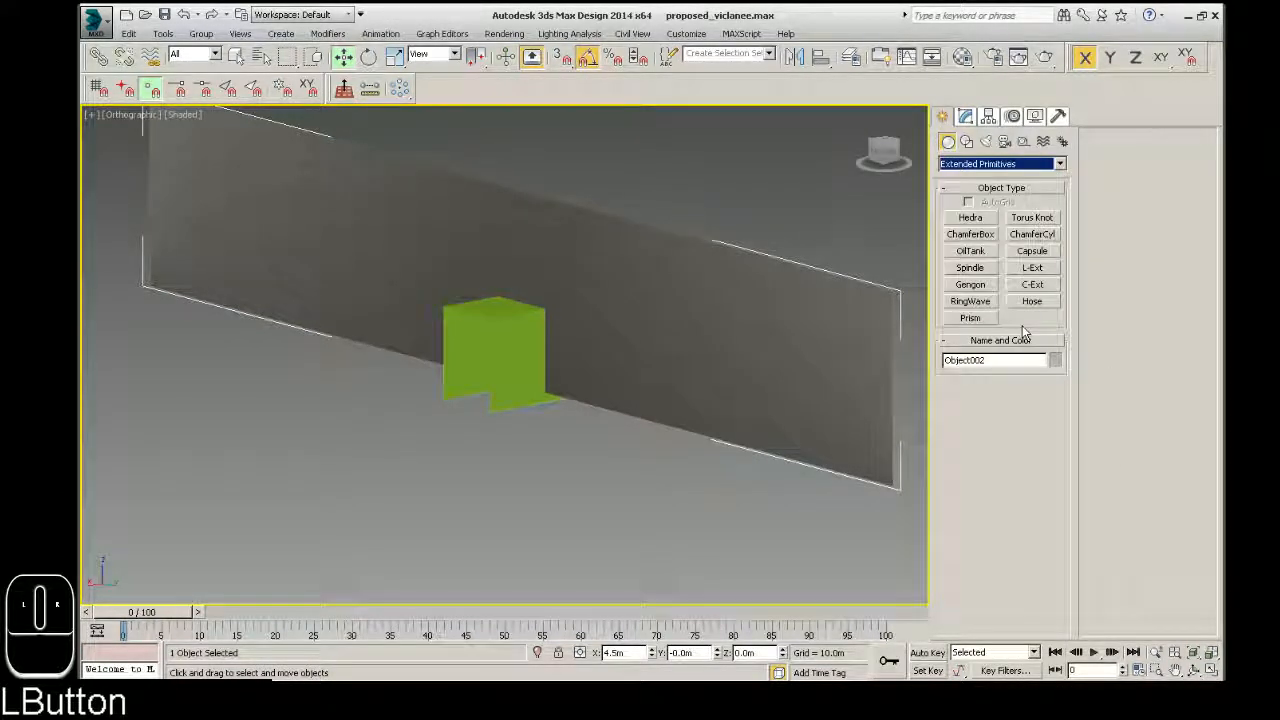
{"action": "left_click", "coordinate": [996, 164]}
{"action": "left_click", "coordinate": [980, 200]}
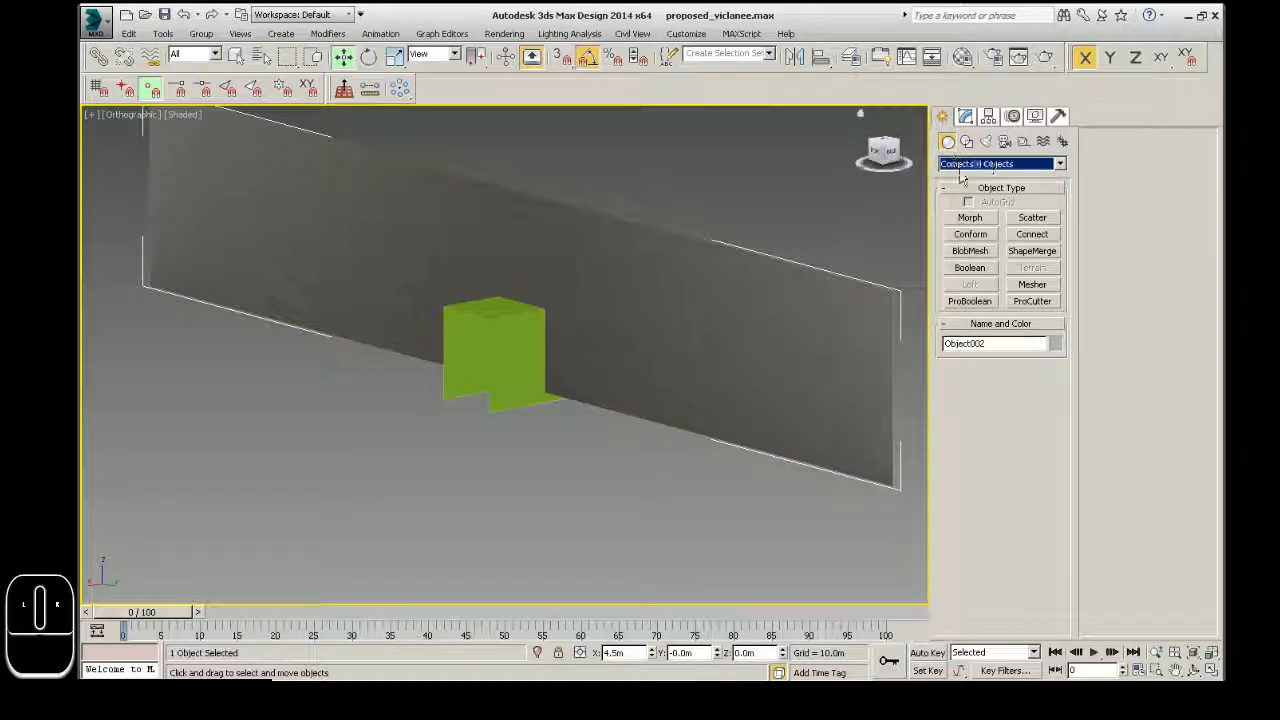
{"action": "left_click", "coordinate": [969, 268]}
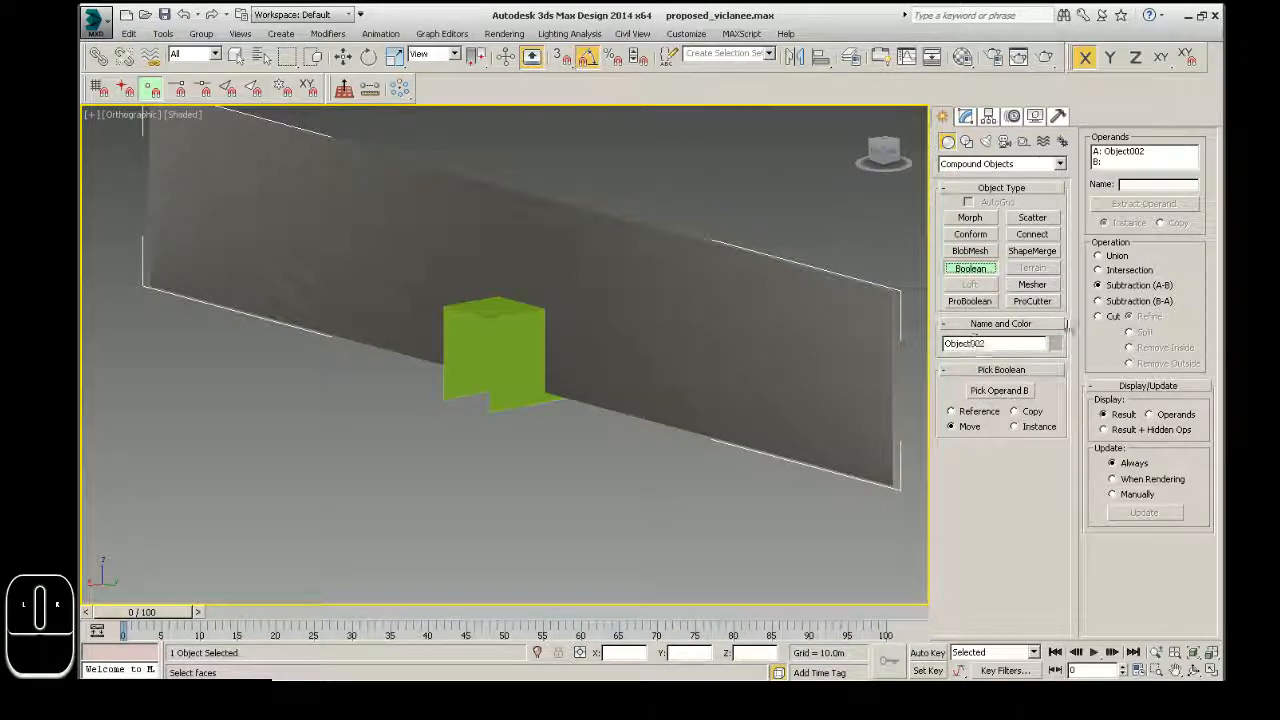
{"action": "left_click", "coordinate": [1099, 317]}
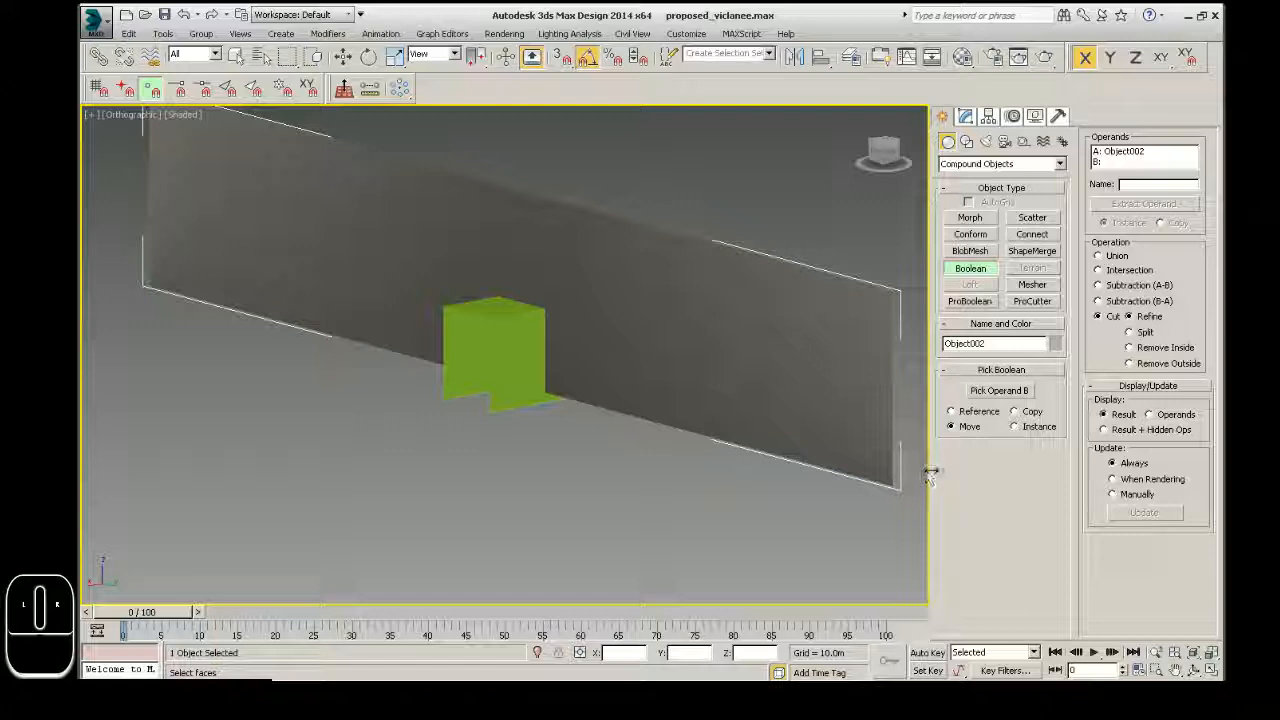
Narrow the command panel to a single column, look through the Boolean settings, and restore the two-column width
{"action": "left_click_drag", "start_coordinate": [929, 476], "coordinate": [1110, 486]}
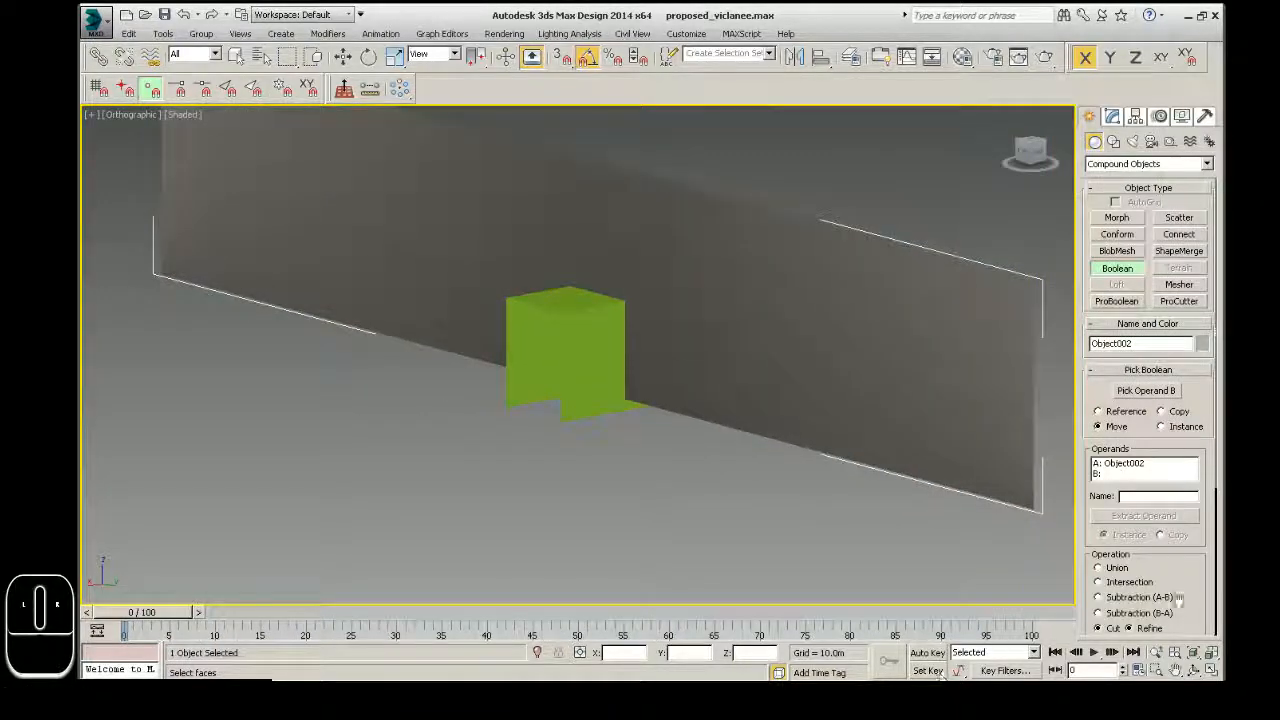
{"action": "left_click_drag", "start_coordinate": [1180, 590], "coordinate": [1216, 460]}
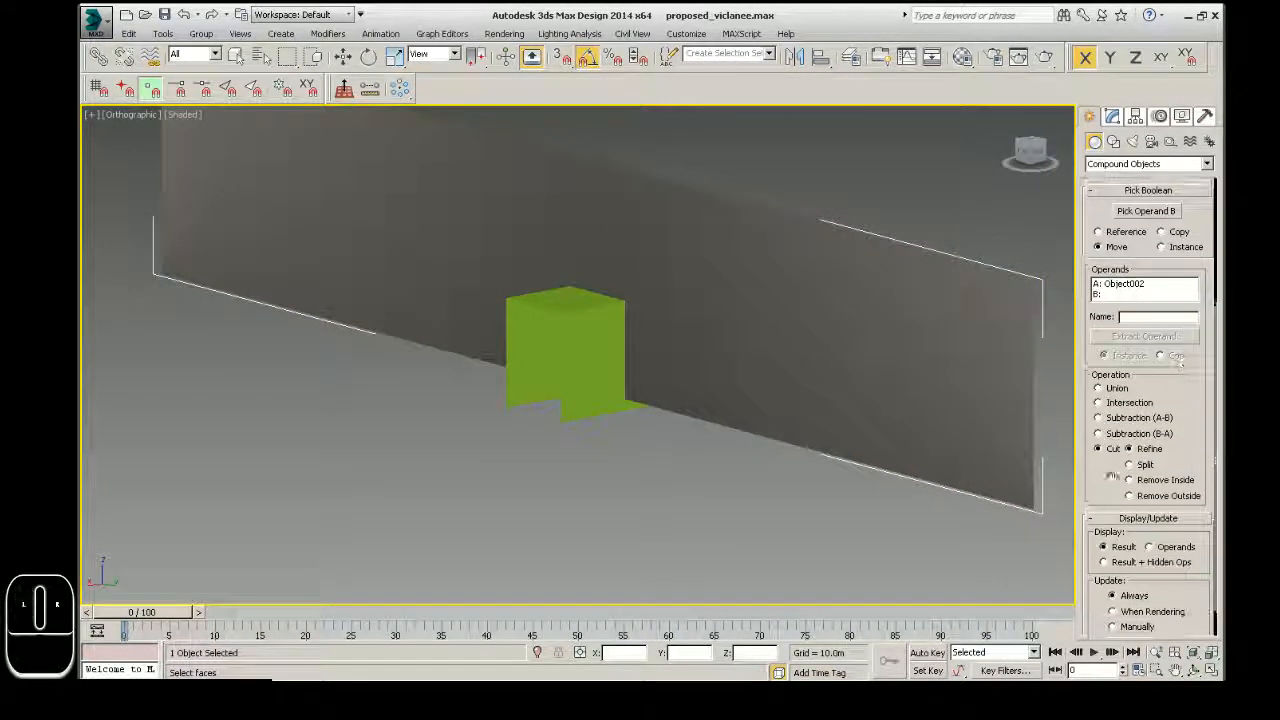
{"action": "left_click_drag", "start_coordinate": [1076, 527], "coordinate": [928, 530]}
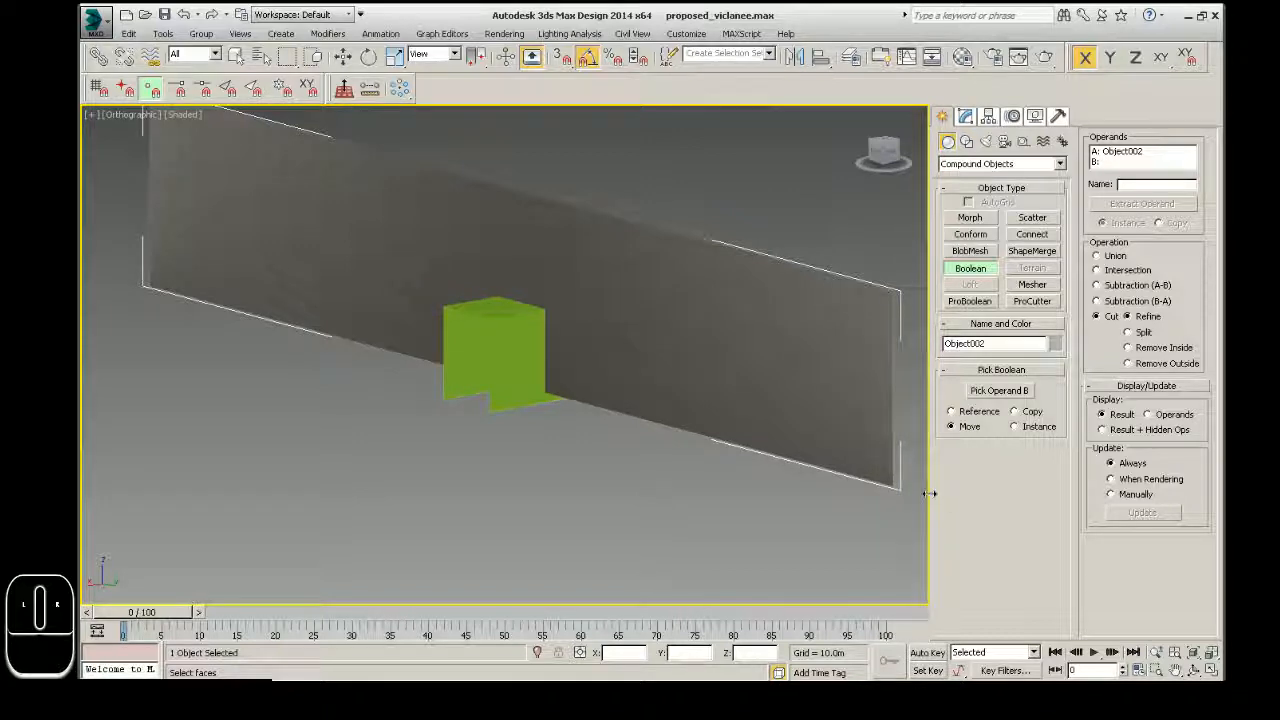
{"action": "mouse_move", "coordinate": [929, 493]}
{"action": "left_mouse_down"}
{"action": "mouse_move", "coordinate": [1080, 493]}
{"action": "mouse_move", "coordinate": [930, 493]}
{"action": "mouse_move", "coordinate": [938, 502]}
{"action": "left_mouse_up"}
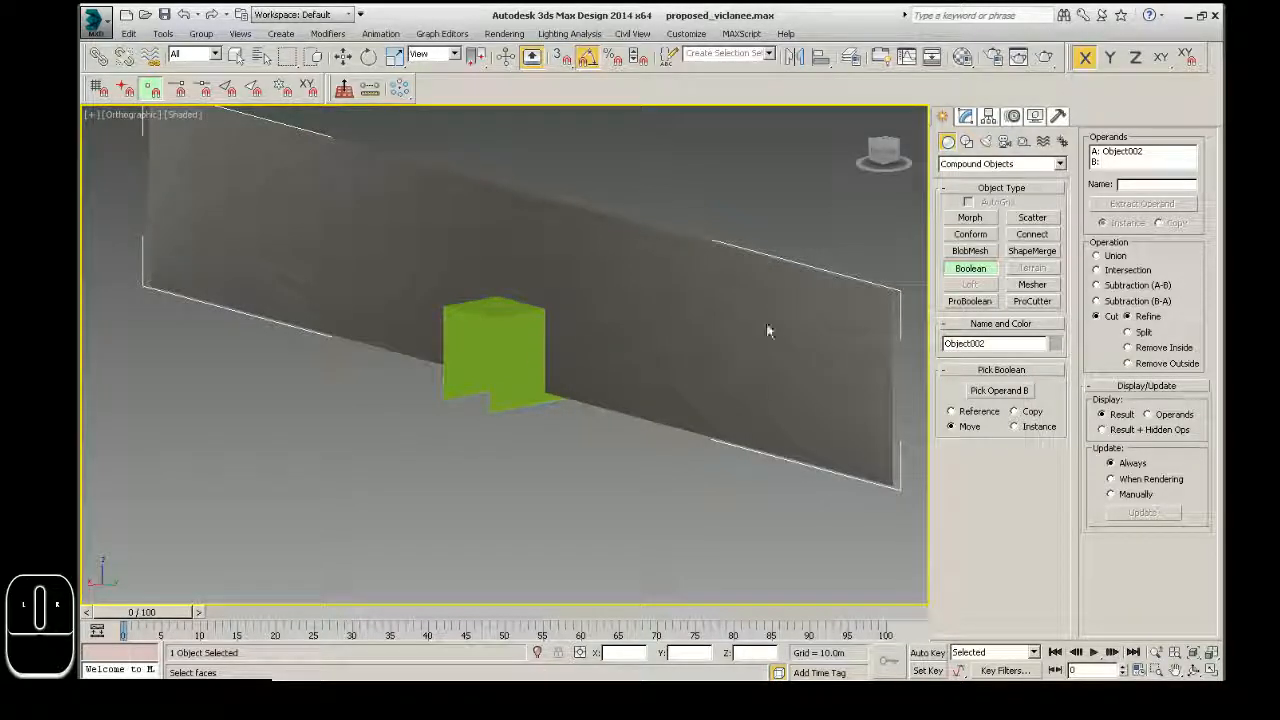
Try the Boolean cut with the green box as operand B, check it with Edged Faces, and undo the cut
{"action": "left_click", "coordinate": [998, 392]}
{"action": "left_click", "coordinate": [516, 397]}
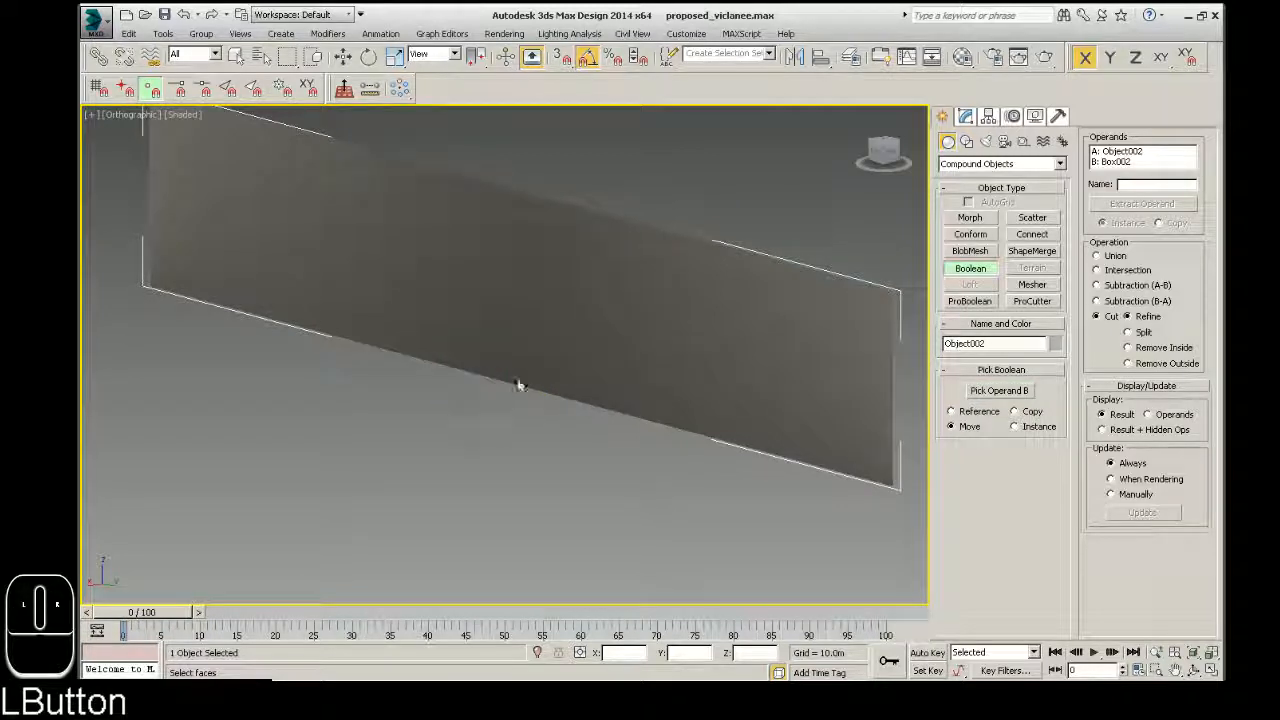
{"action": "left_click", "coordinate": [190, 114]}
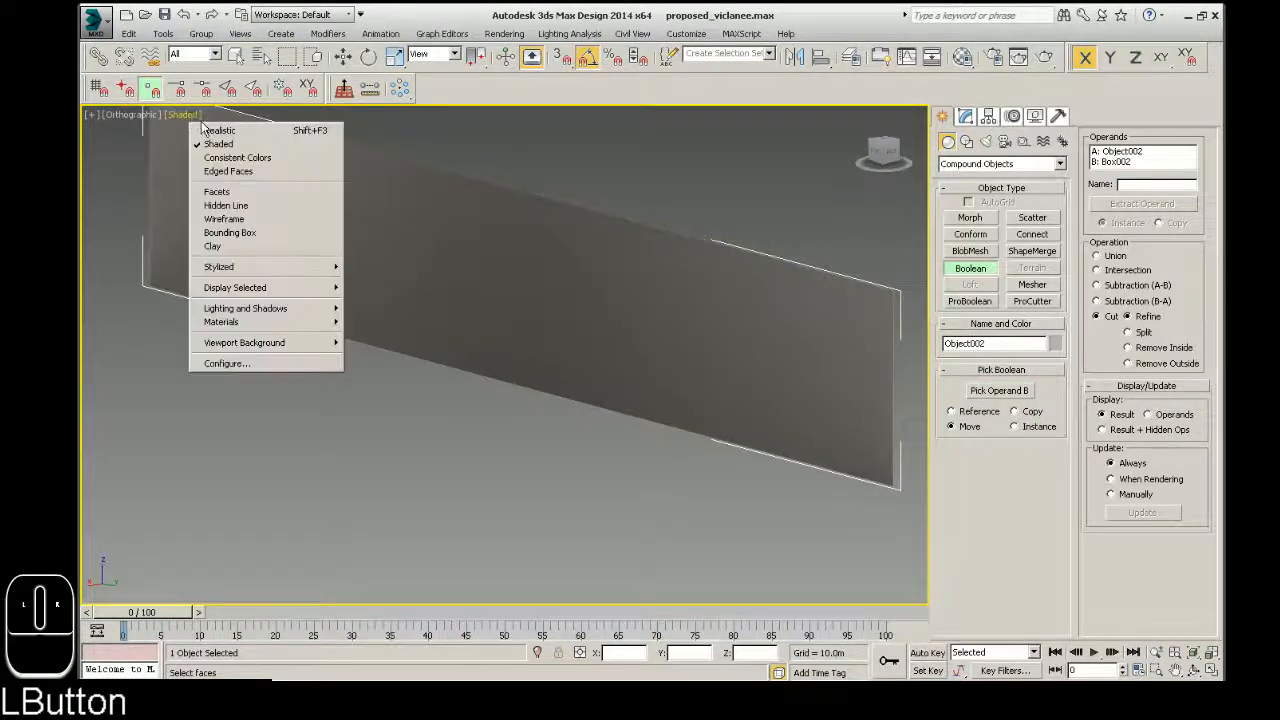
{"action": "left_click", "coordinate": [220, 172]}
{"action": "key", "text": "ctrl+z"}
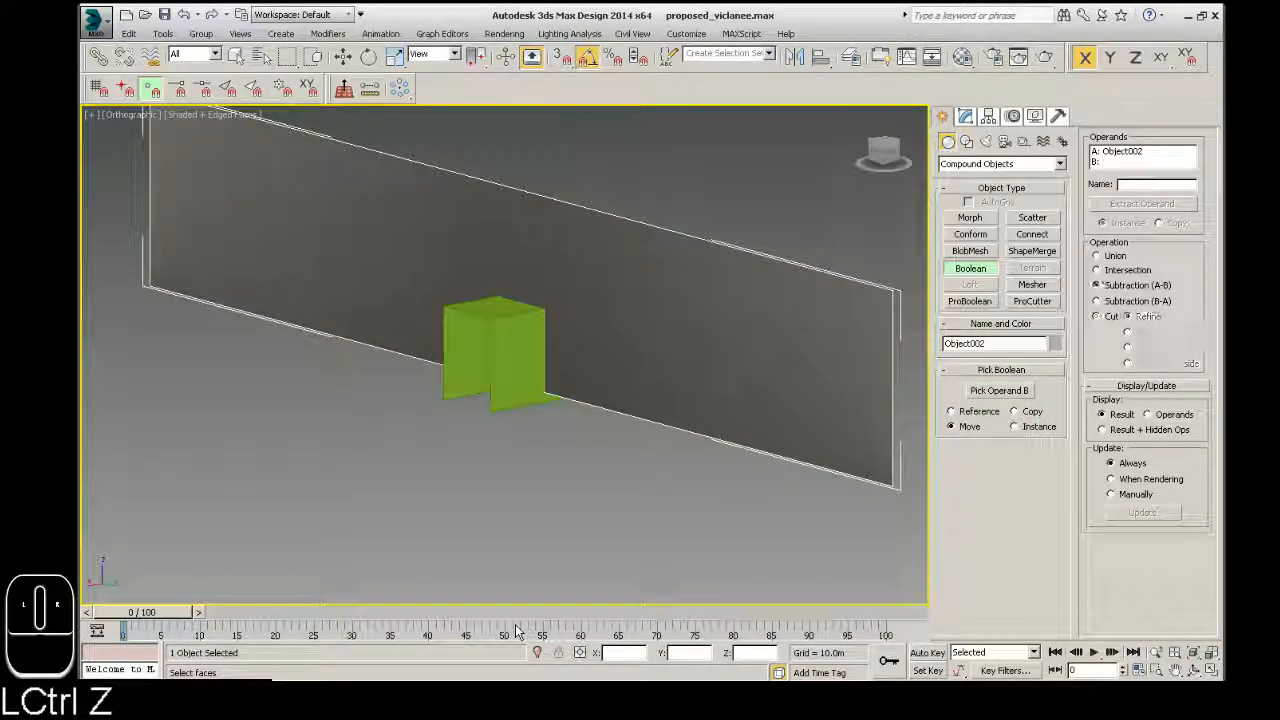
{"action": "left_click", "coordinate": [213, 115]}
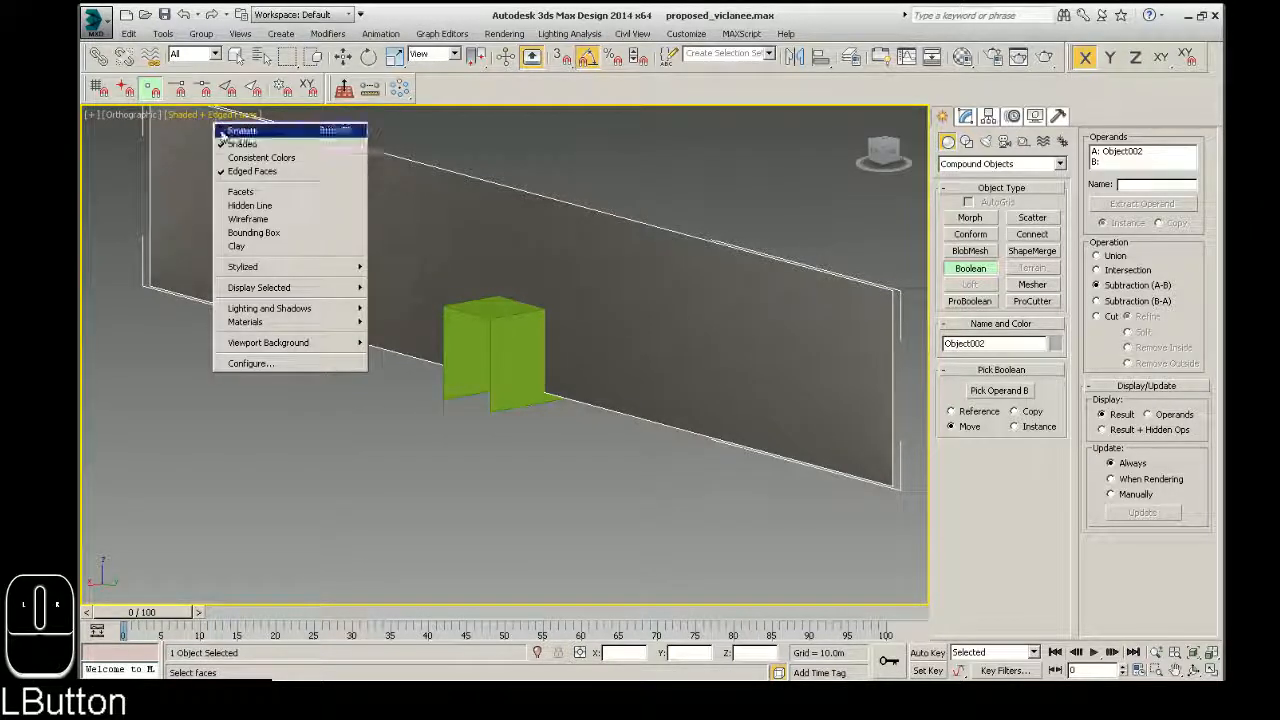
{"action": "left_click", "coordinate": [245, 171]}
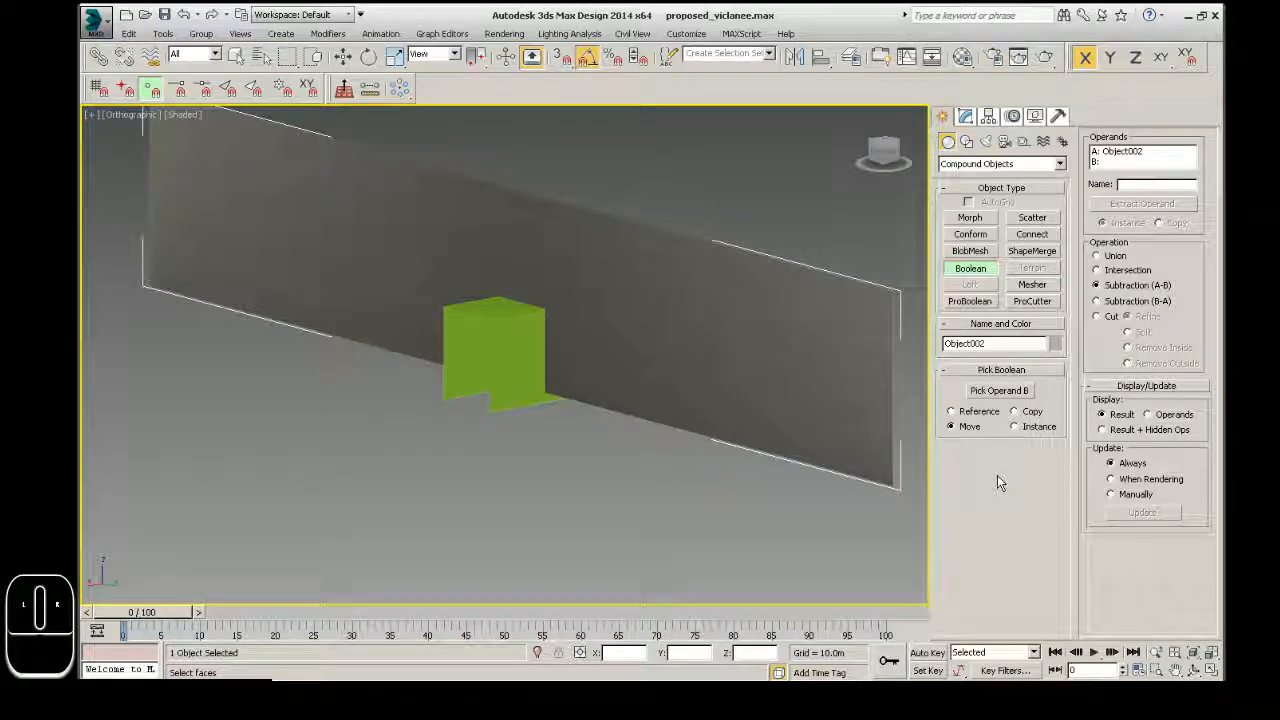
Set the Boolean operation to Cut with Refine again and pick the green box as operand B
{"action": "left_click", "coordinate": [1112, 316]}
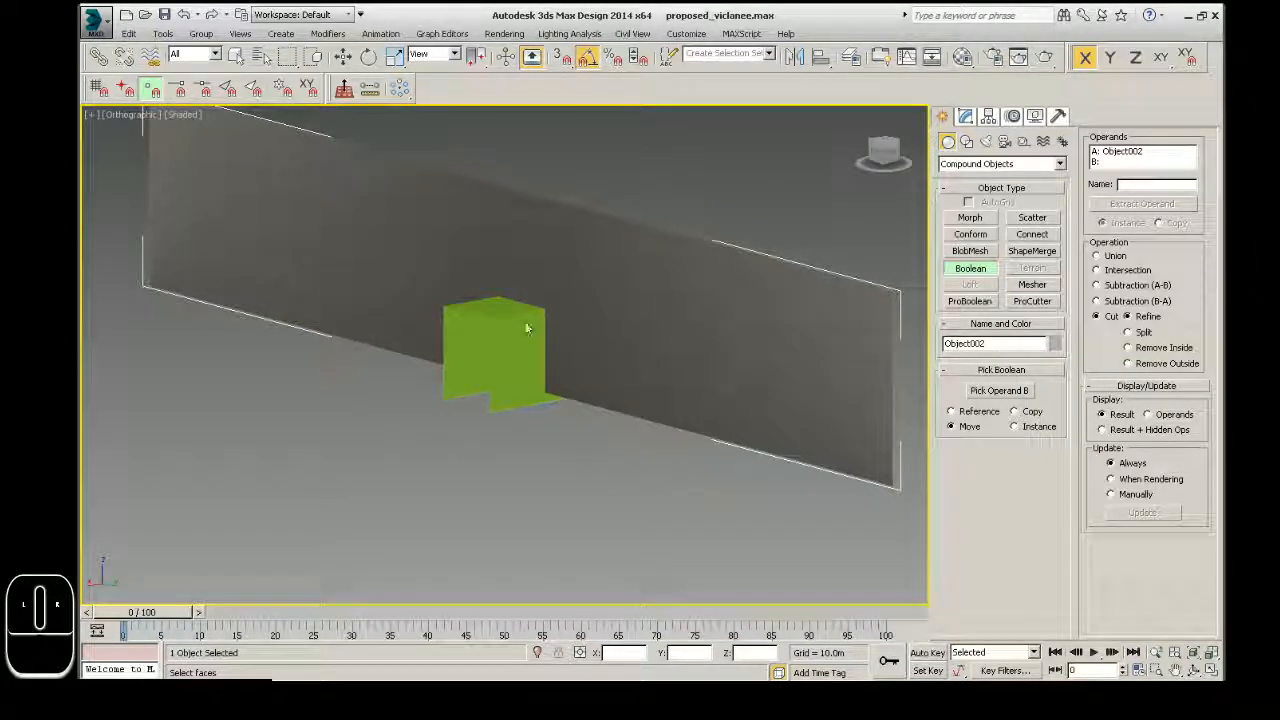
{"action": "left_click", "coordinate": [175, 116]}
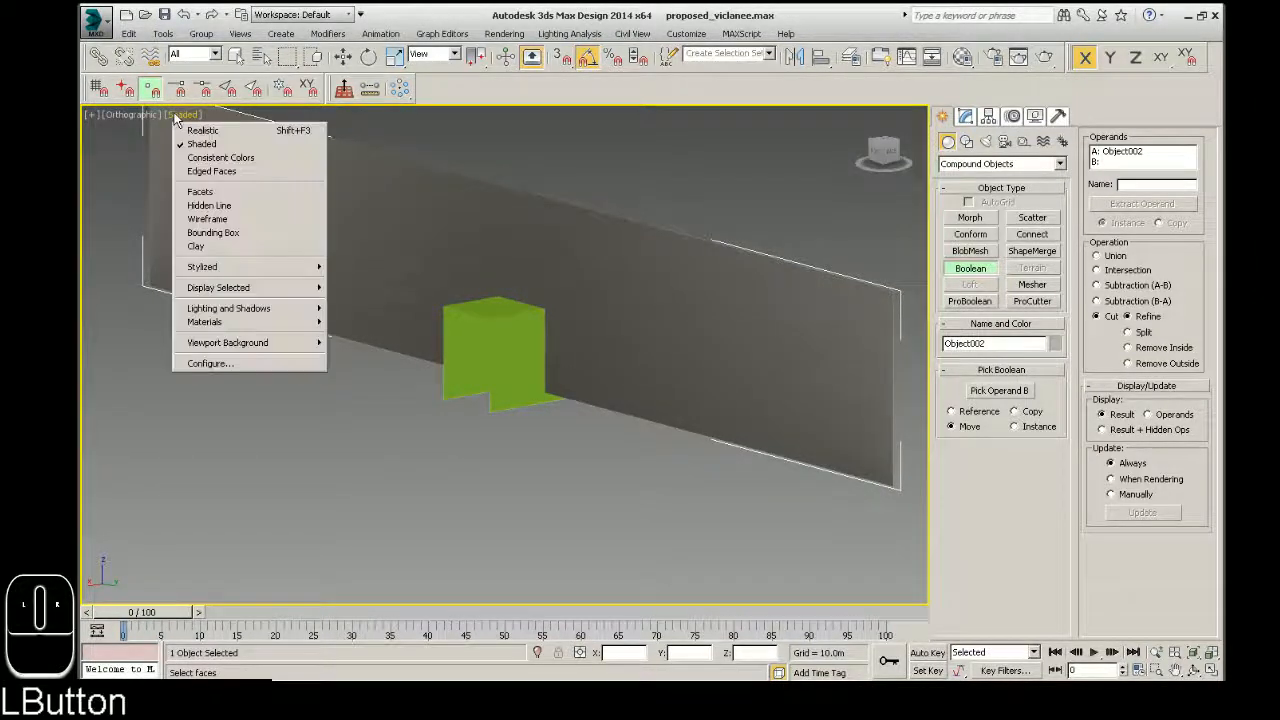
{"action": "left_click", "coordinate": [200, 172]}
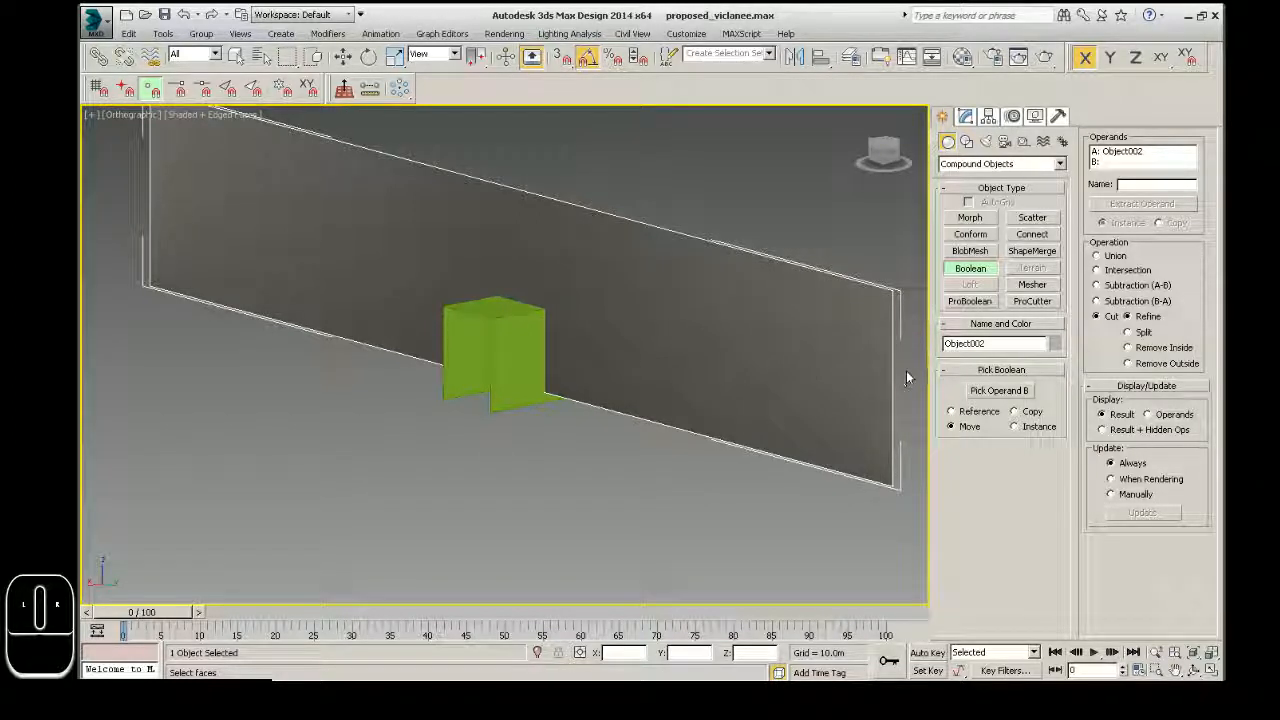
{"action": "left_click", "coordinate": [225, 115]}
{"action": "left_click", "coordinate": [258, 175]}
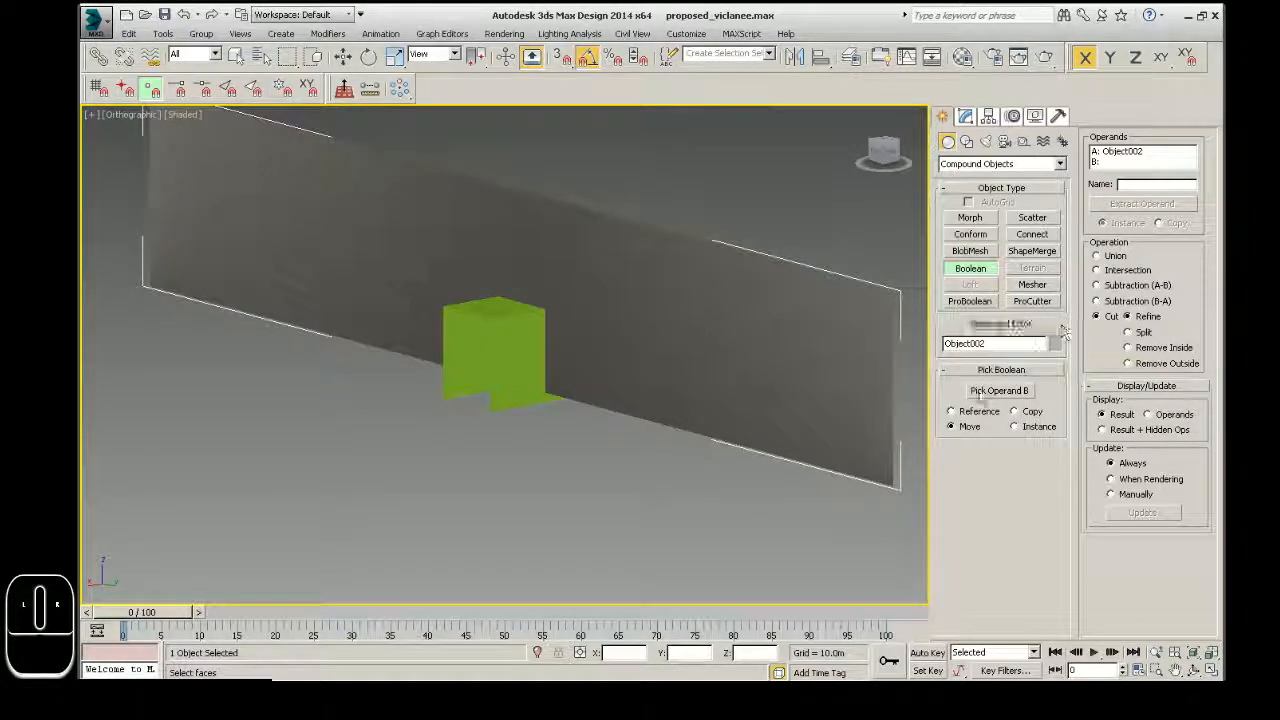
{"action": "left_click", "coordinate": [997, 391]}
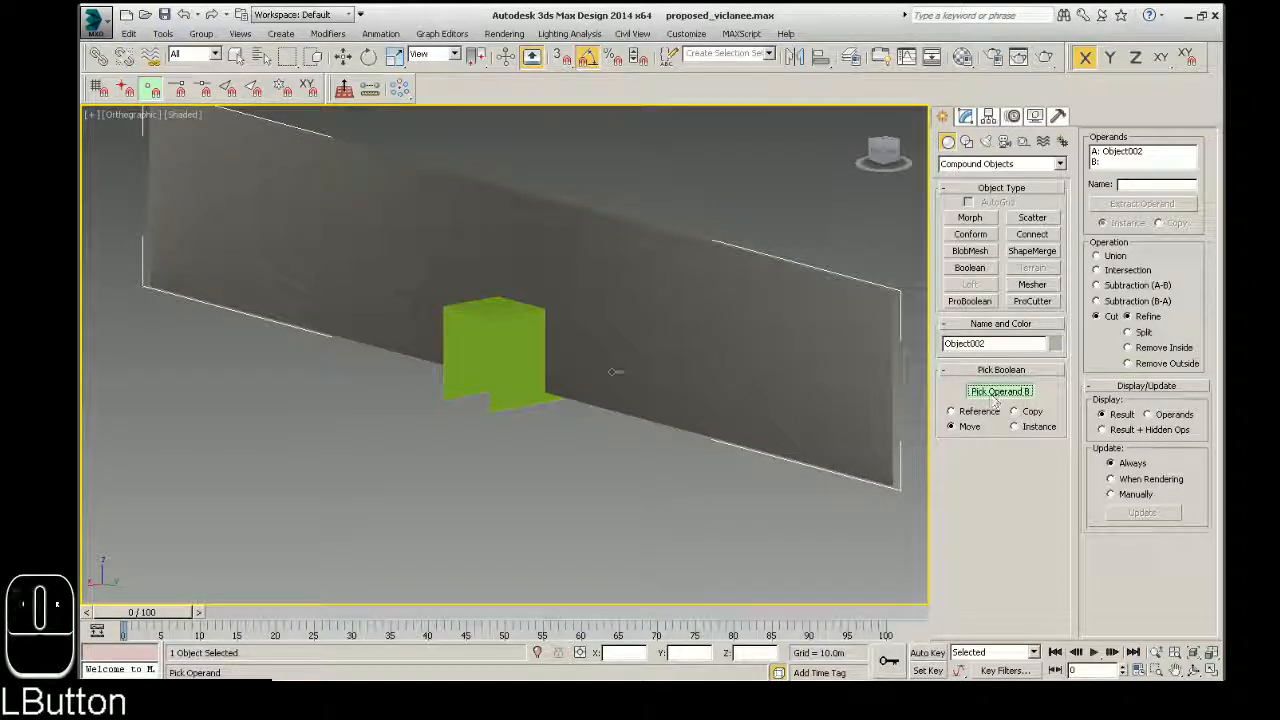
{"action": "left_click", "coordinate": [514, 362]}
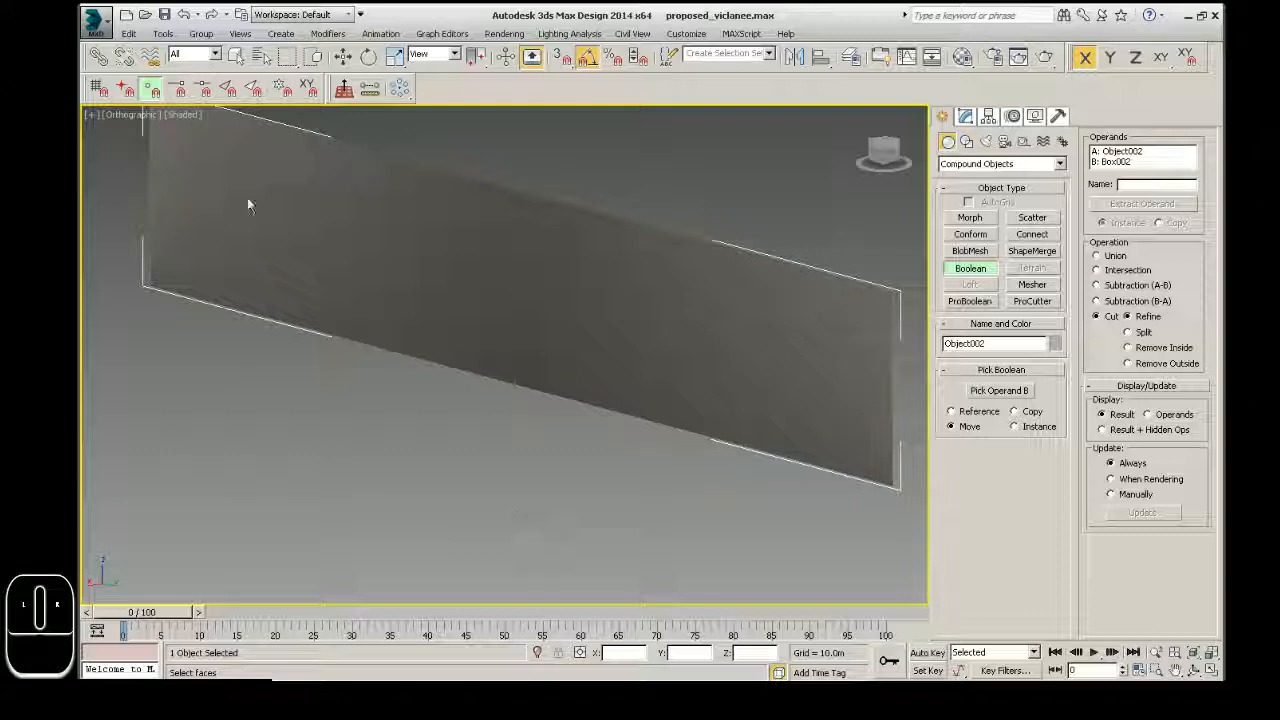
Examine the imprinted outline on the wall with Edged Faces on, check its modifier stack, and turn Edged Faces off
{"action": "left_click", "coordinate": [192, 116]}
{"action": "left_click", "coordinate": [233, 167]}
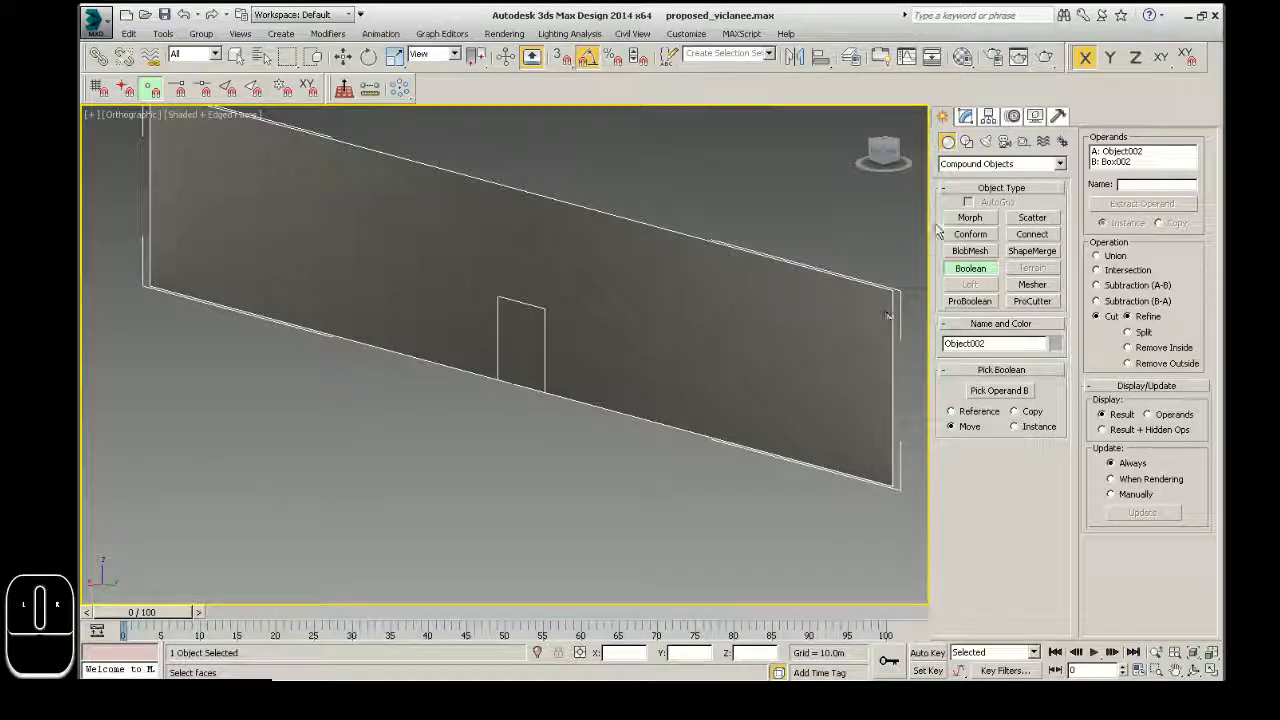
{"action": "left_click", "coordinate": [966, 116]}
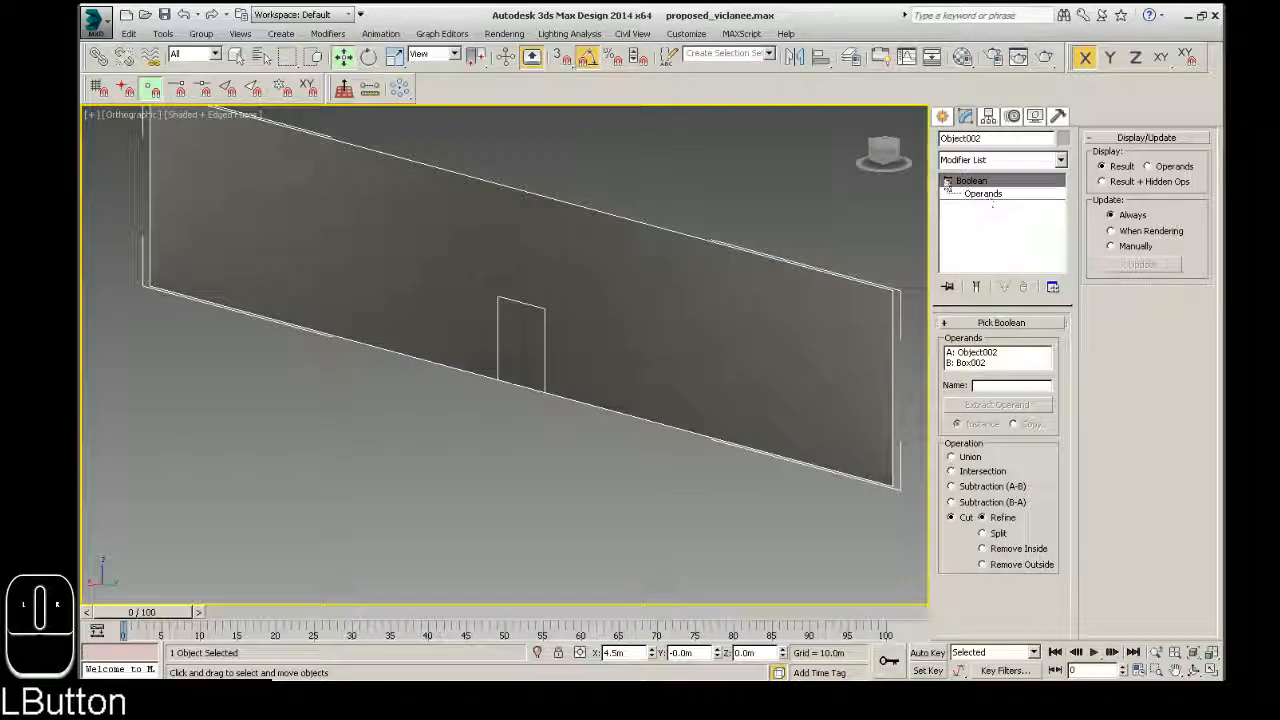
{"action": "left_click", "coordinate": [947, 181]}
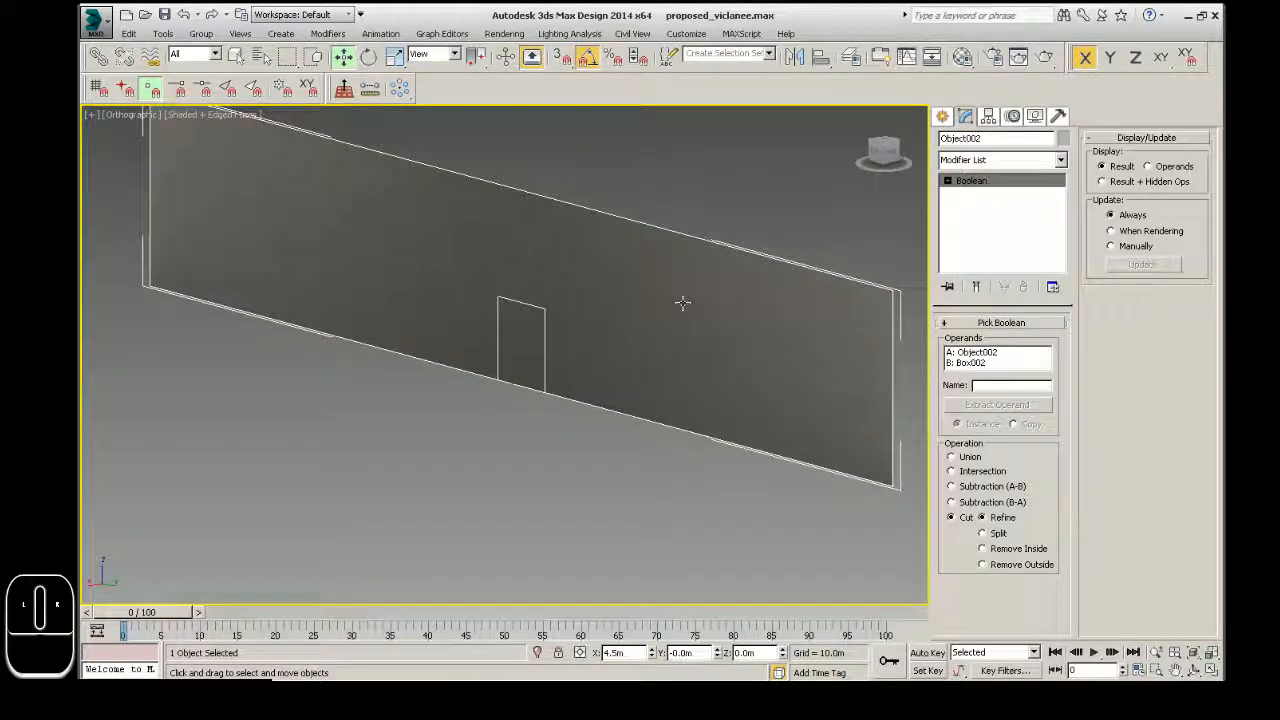
{"action": "right_click", "coordinate": [628, 318]}
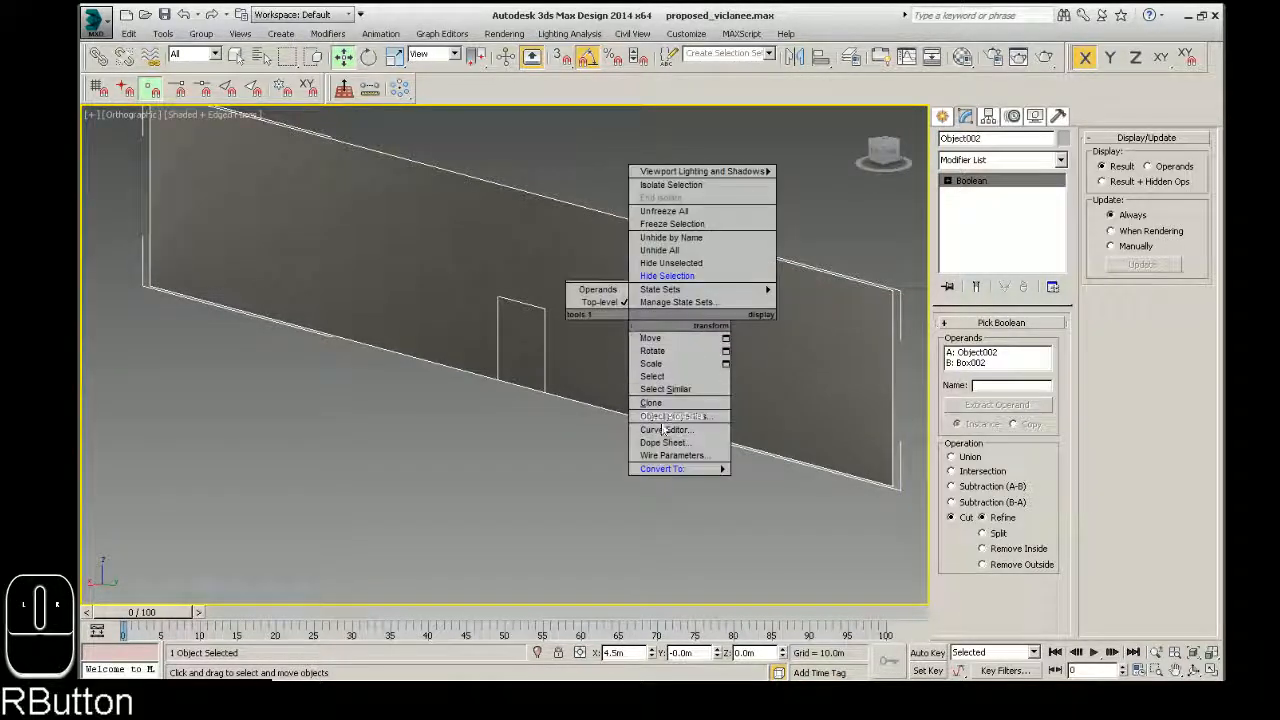
{"action": "left_click", "coordinate": [223, 117]}
{"action": "left_click", "coordinate": [223, 117]}
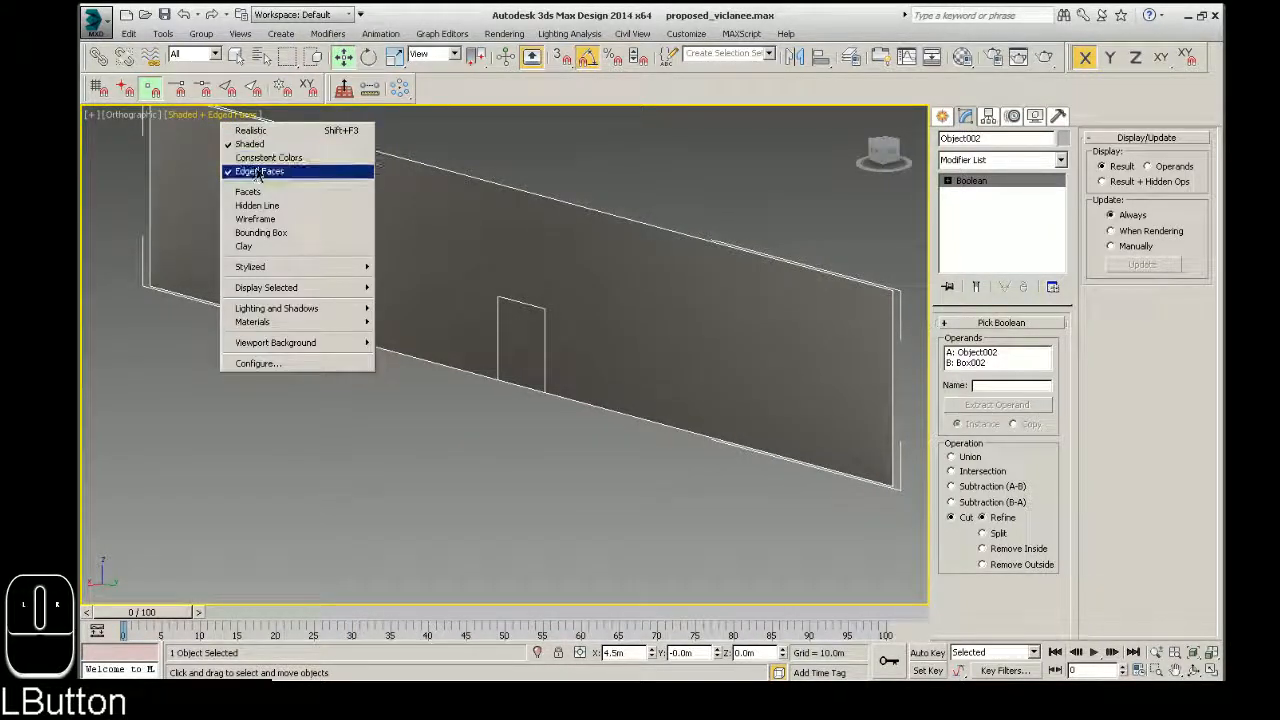
{"action": "left_click", "coordinate": [255, 172]}
Convert the wall's Boolean object to an editable poly
{"action": "right_click", "coordinate": [645, 265]}
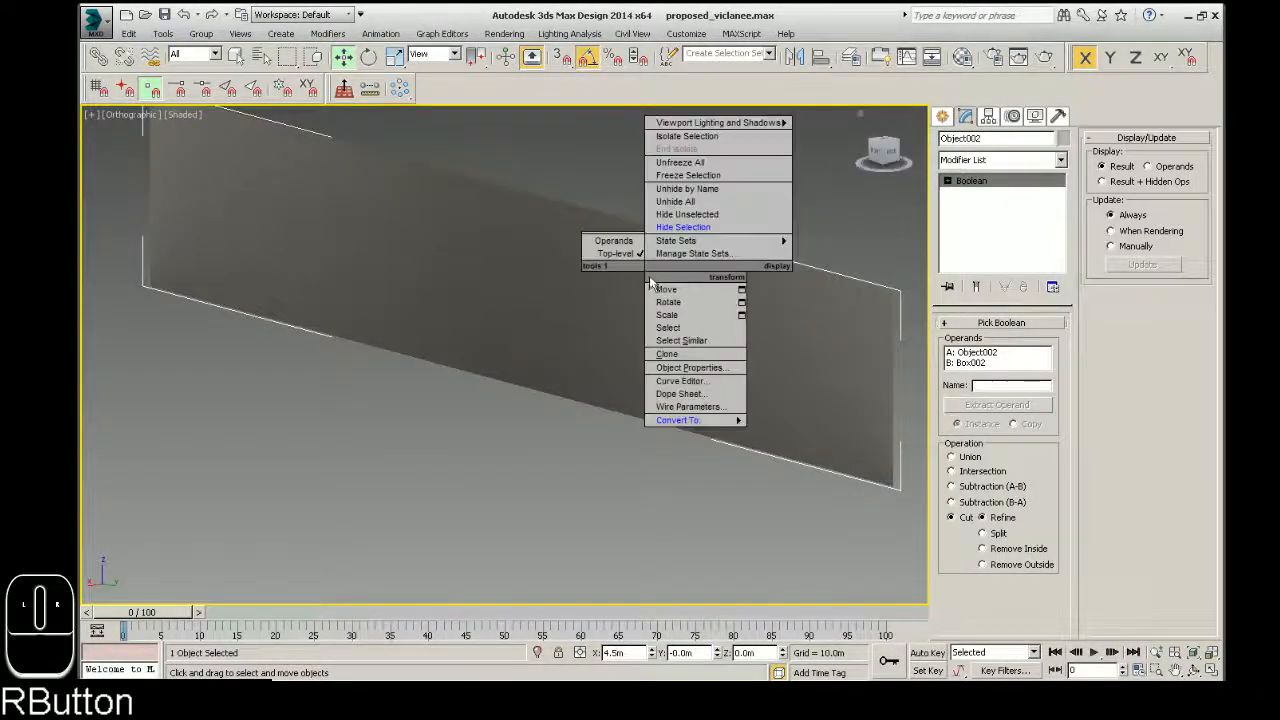
{"action": "mouse_move", "coordinate": [740, 420]}
{"action": "left_click", "coordinate": [786, 431]}
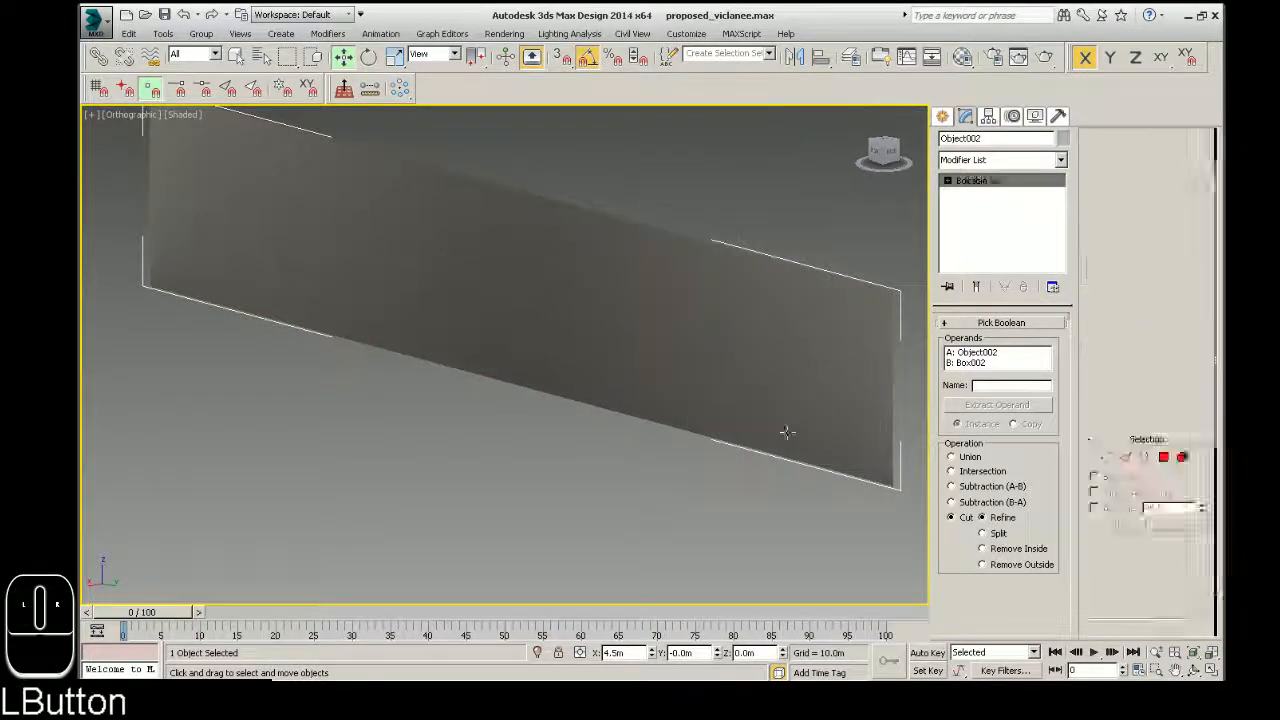
Check the wall's edges around the imprint, select the imprinted rectangular polygon at its lower edge, and clear the selection
{"action": "left_click", "coordinate": [948, 182]}
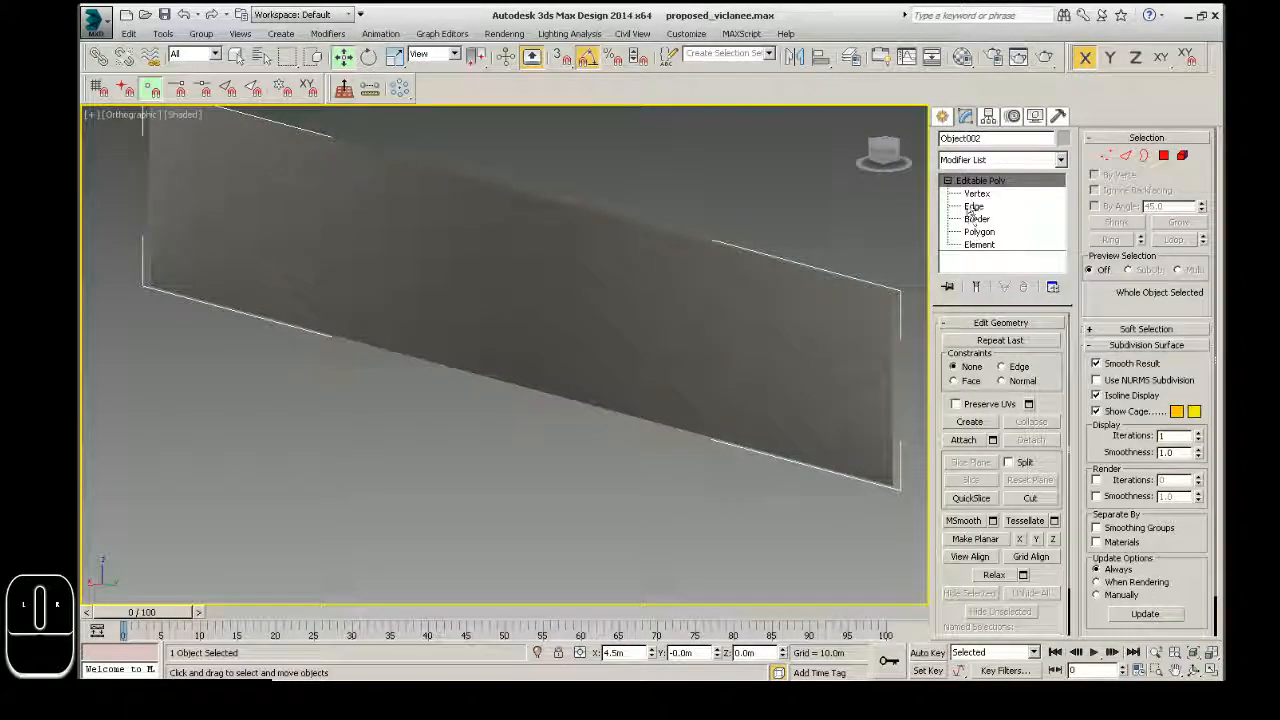
{"action": "left_click", "coordinate": [973, 206]}
{"action": "left_click", "coordinate": [598, 450], "text": "ctrl"}
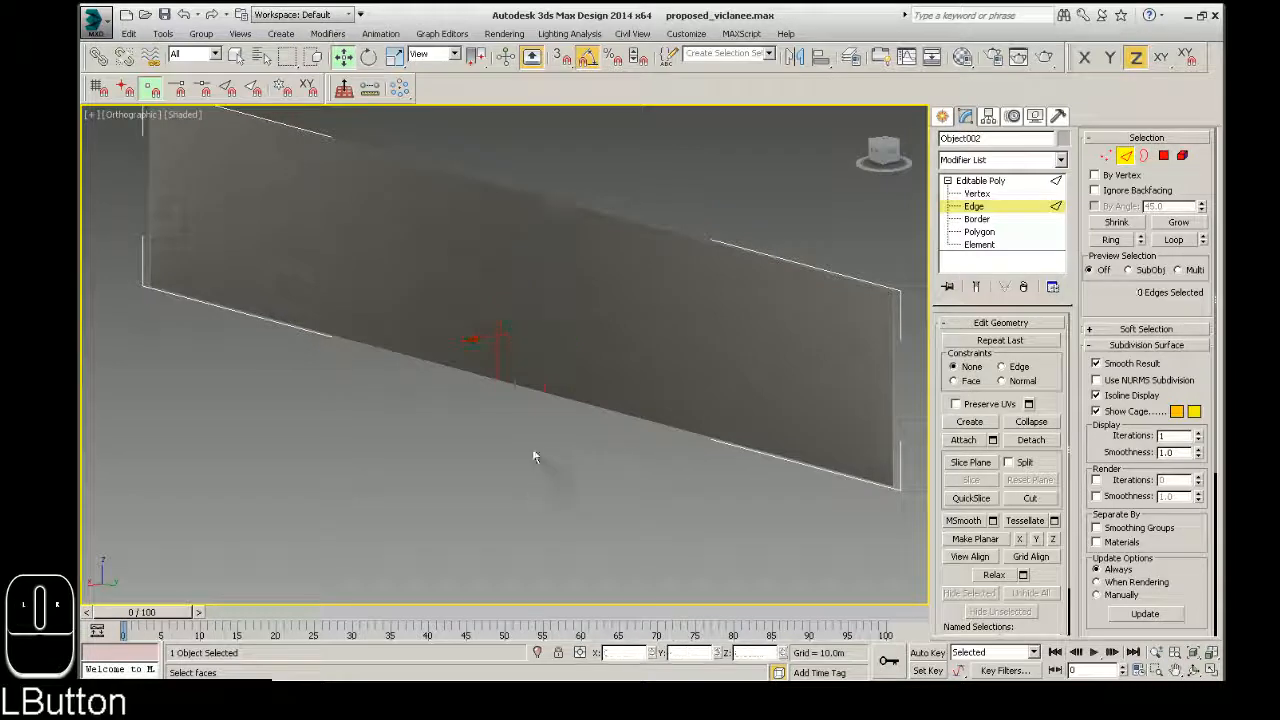
{"action": "left_click", "coordinate": [979, 231]}
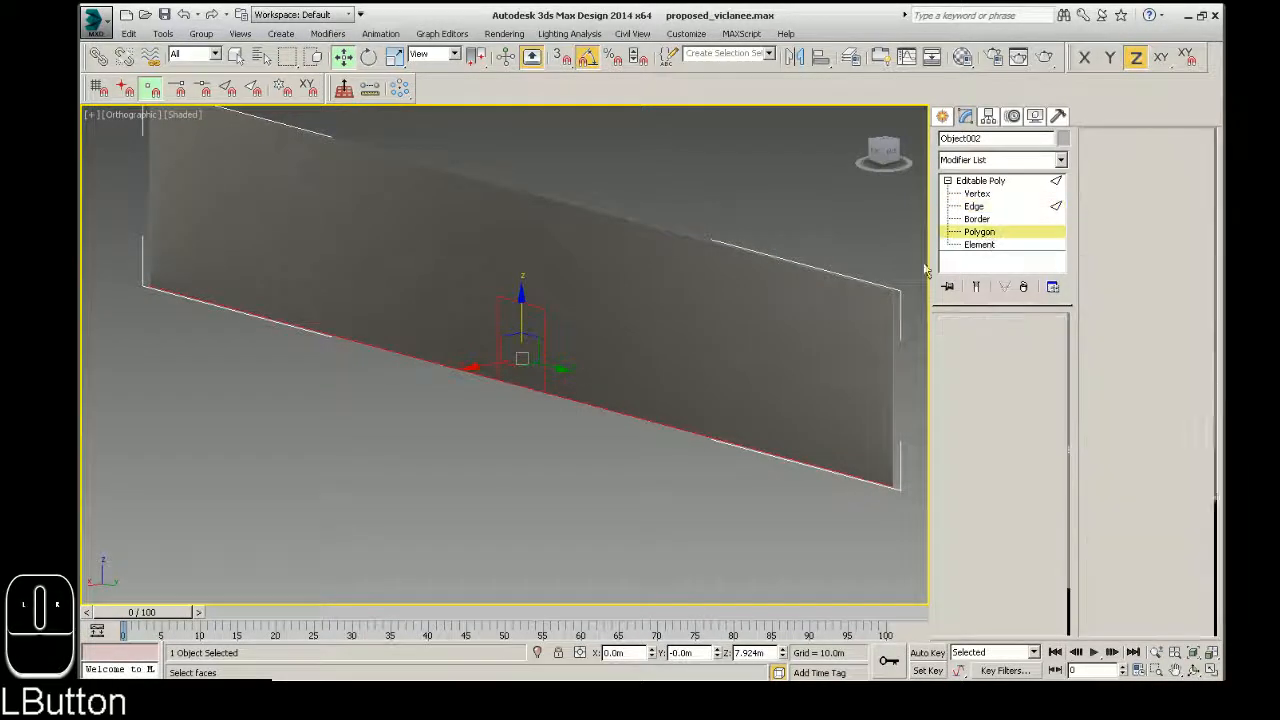
{"action": "left_click", "coordinate": [522, 343]}
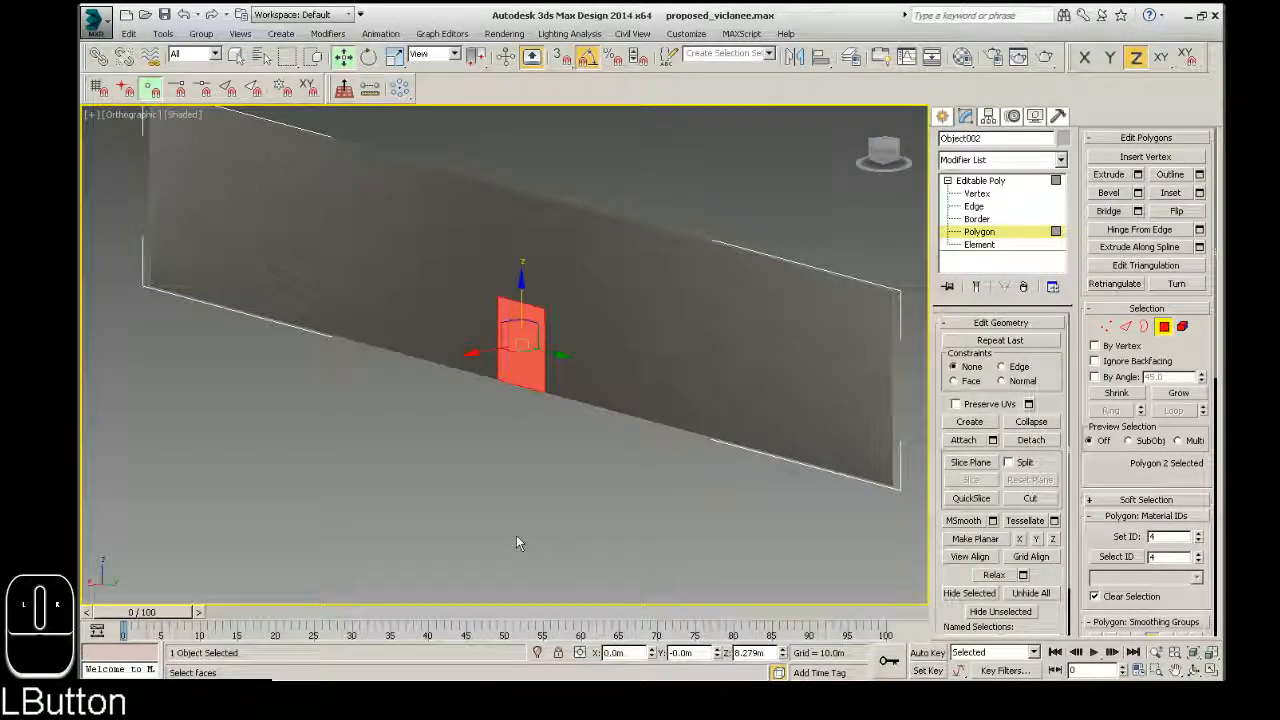
{"action": "left_click", "coordinate": [516, 487]}
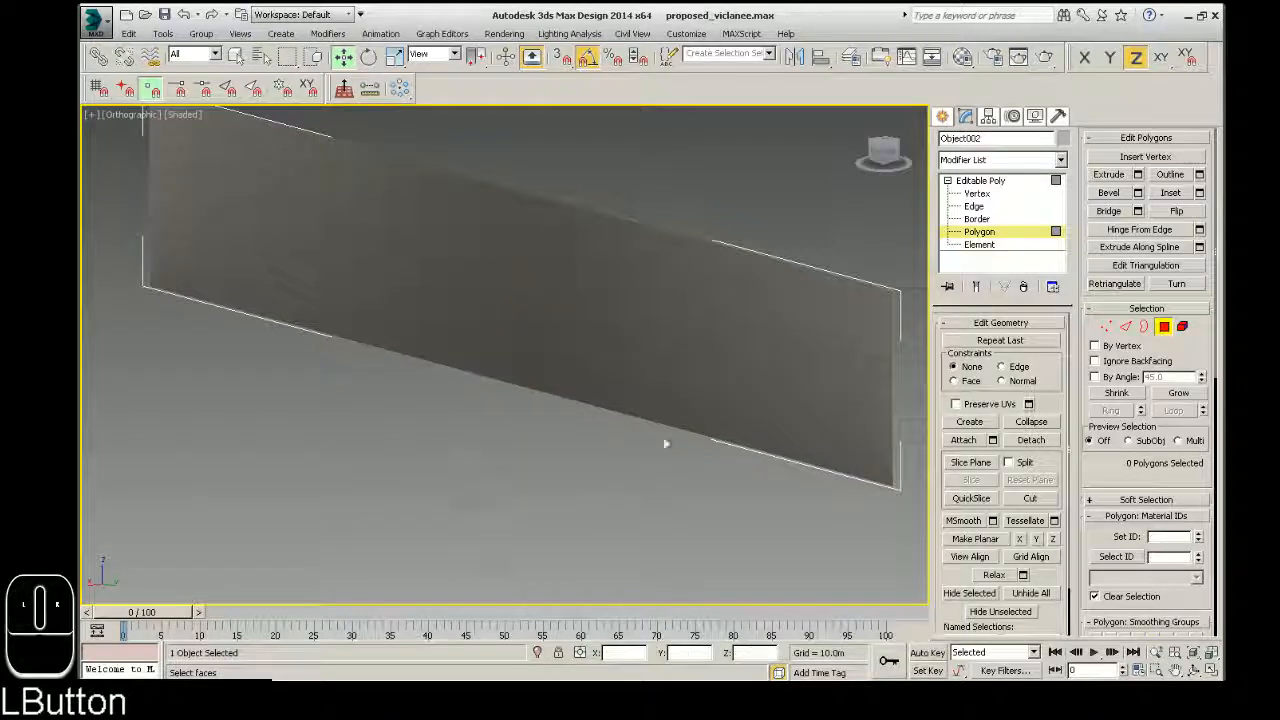
Turn on Edged Faces in the viewport and convert the wall to an editable poly again
{"action": "left_click", "coordinate": [191, 123]}
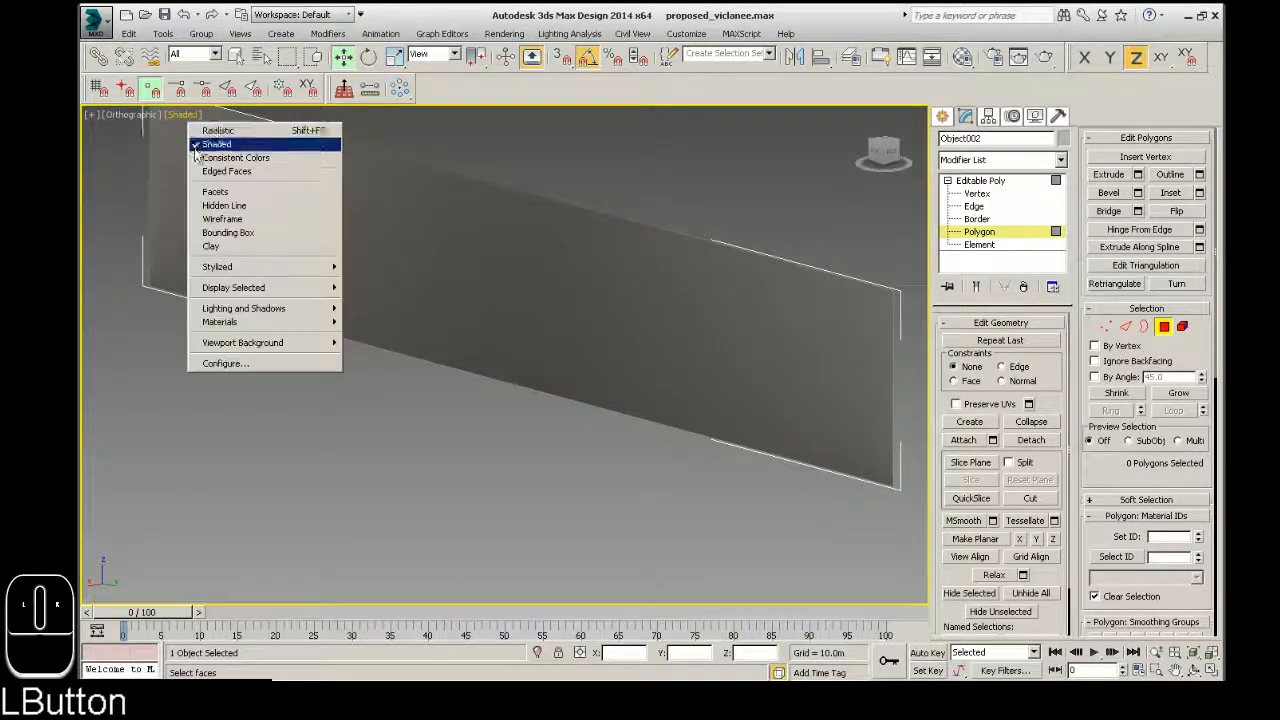
{"action": "left_click", "coordinate": [207, 172]}
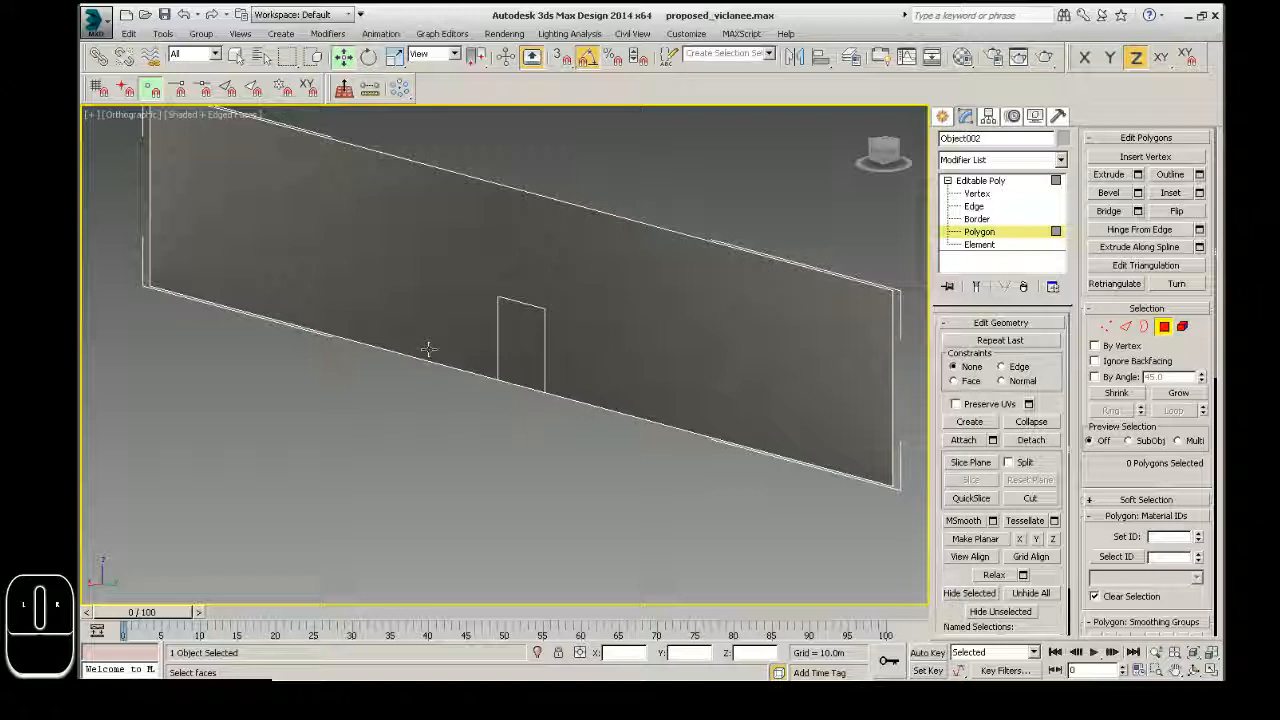
{"action": "right_click", "coordinate": [662, 321]}
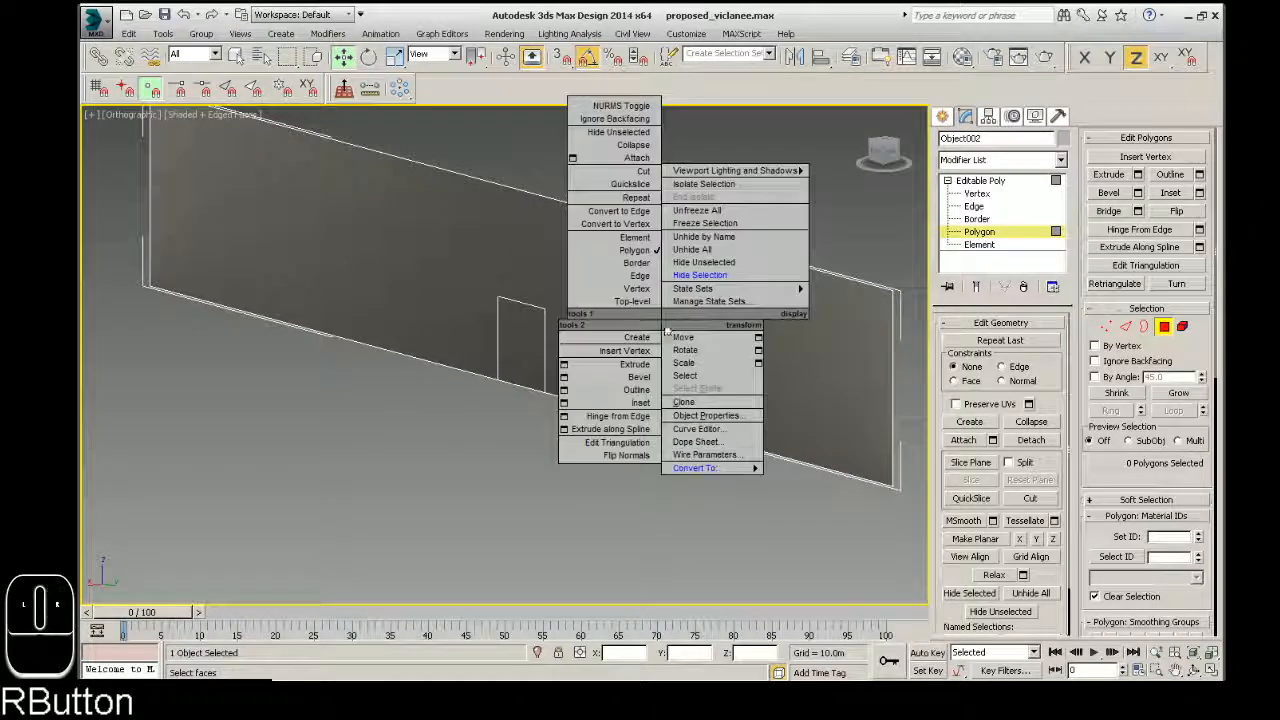
{"action": "mouse_move", "coordinate": [700, 468]}
{"action": "left_click", "coordinate": [818, 481]}
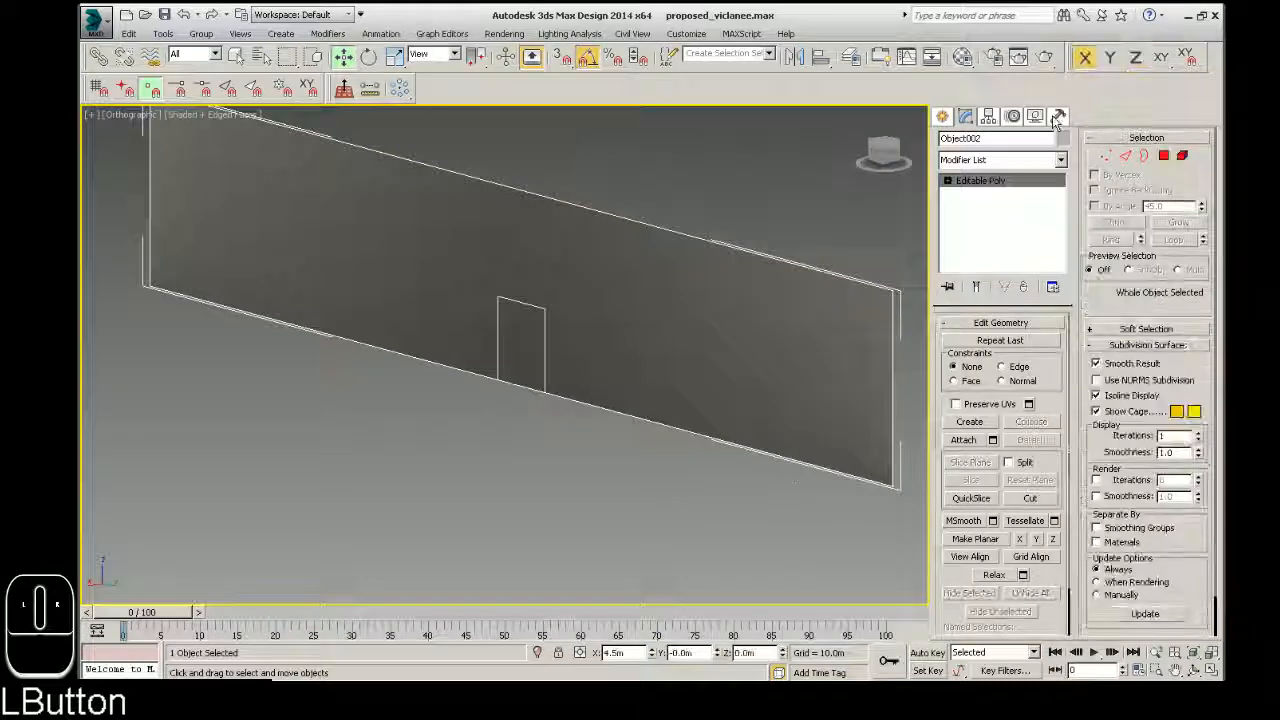
Reselect the wall and add an Unwrap UVW modifier above its Editable Poly
{"action": "left_click", "coordinate": [533, 448]}
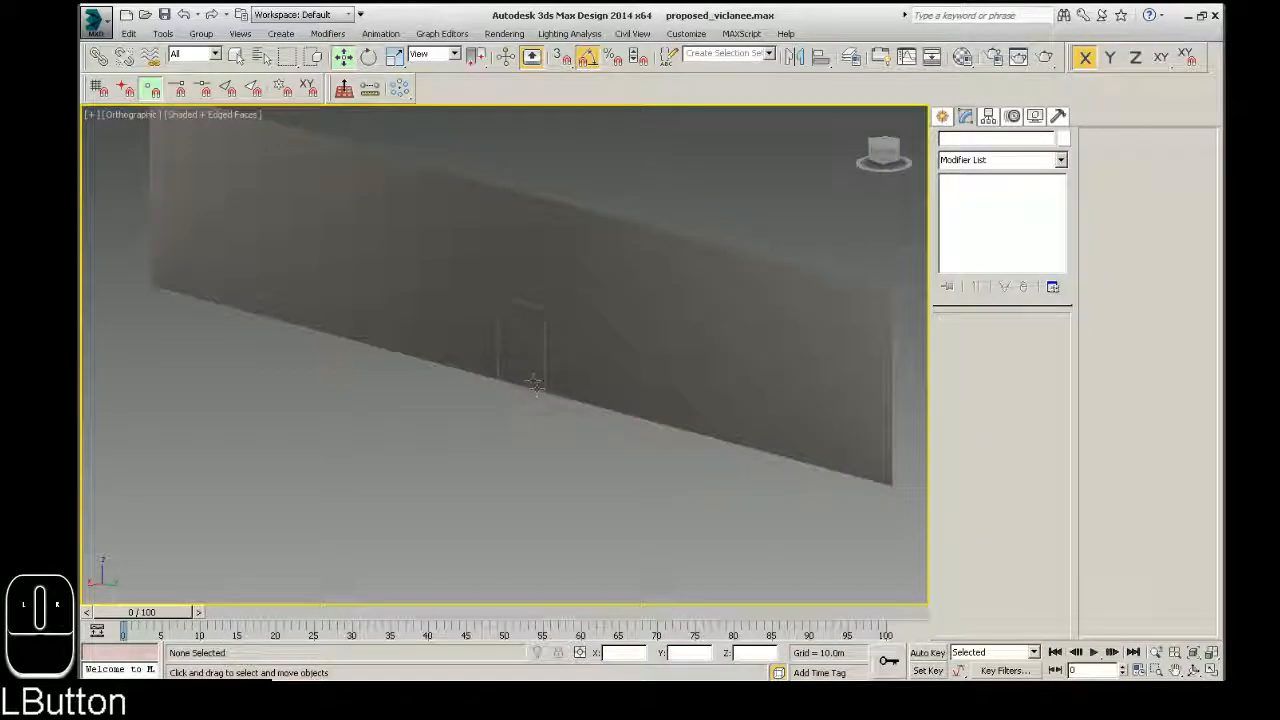
{"action": "left_click", "coordinate": [815, 247]}
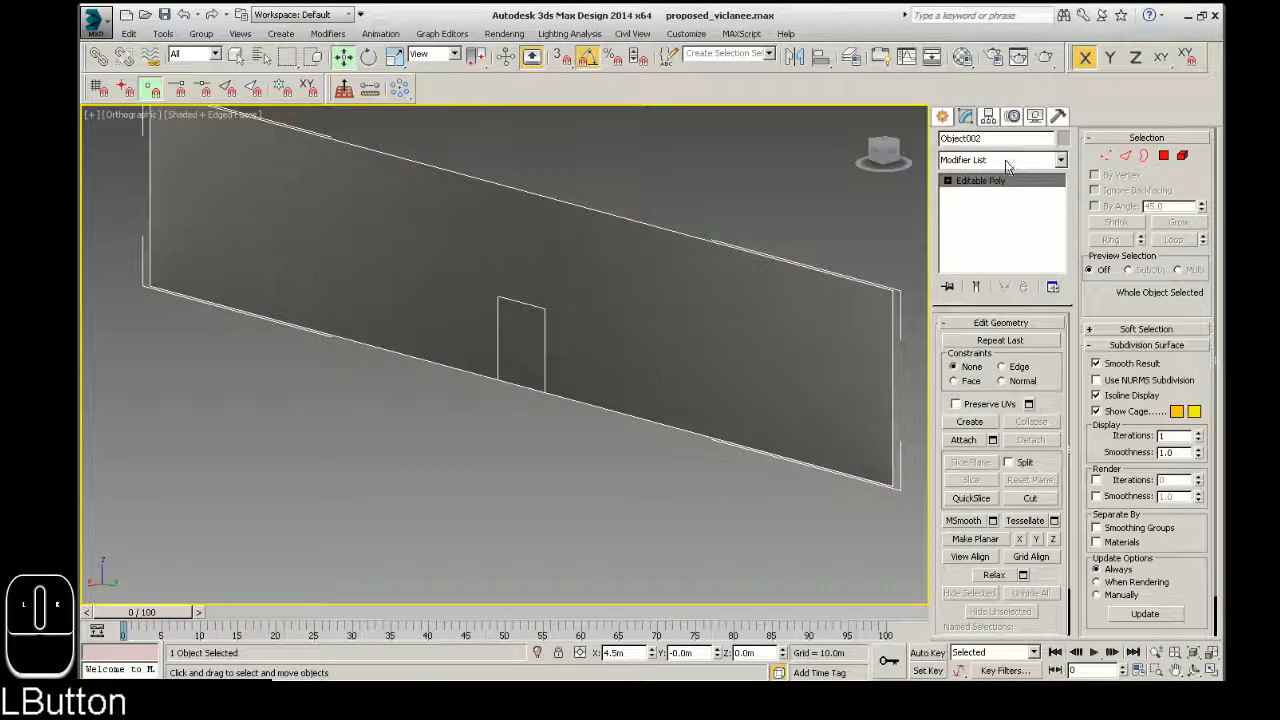
{"action": "left_click", "coordinate": [1060, 160]}
{"action": "scroll", "coordinate": [1007, 378], "scroll_direction": "down", "scroll_amount": 10}
{"action": "scroll", "coordinate": [1007, 378], "scroll_direction": "down", "scroll_amount": 8}
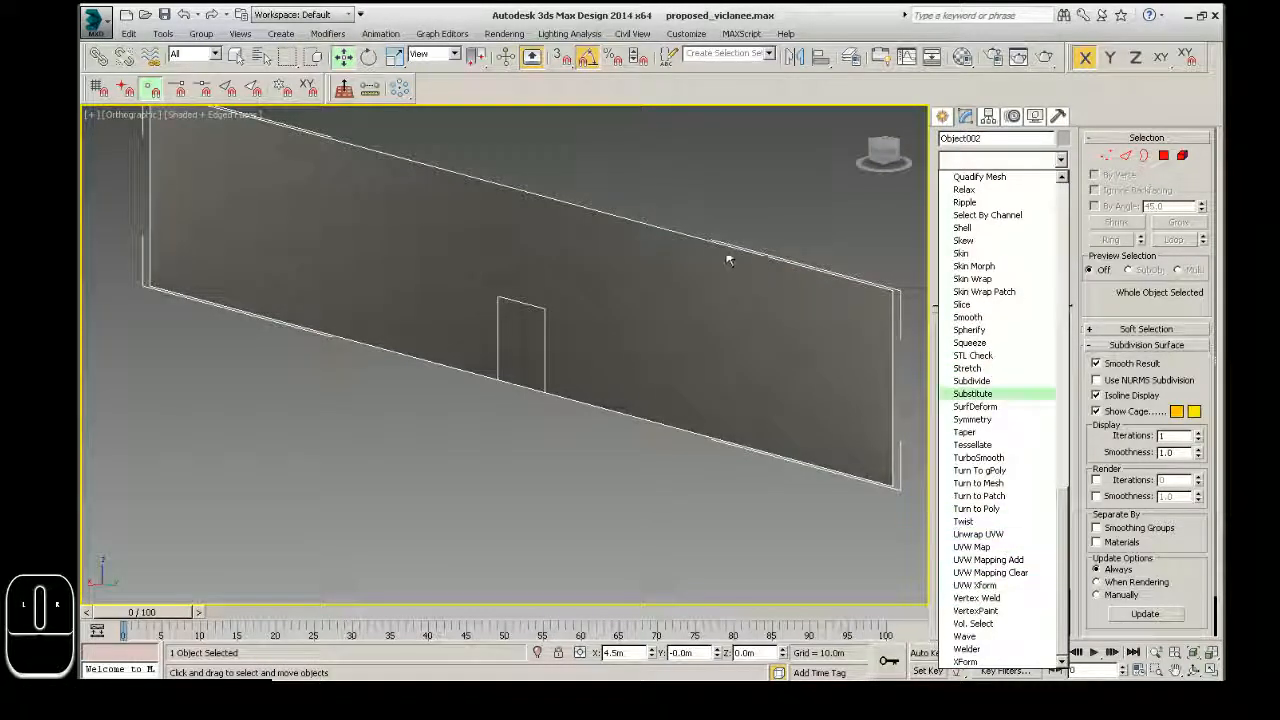
{"action": "left_click", "coordinate": [759, 192]}
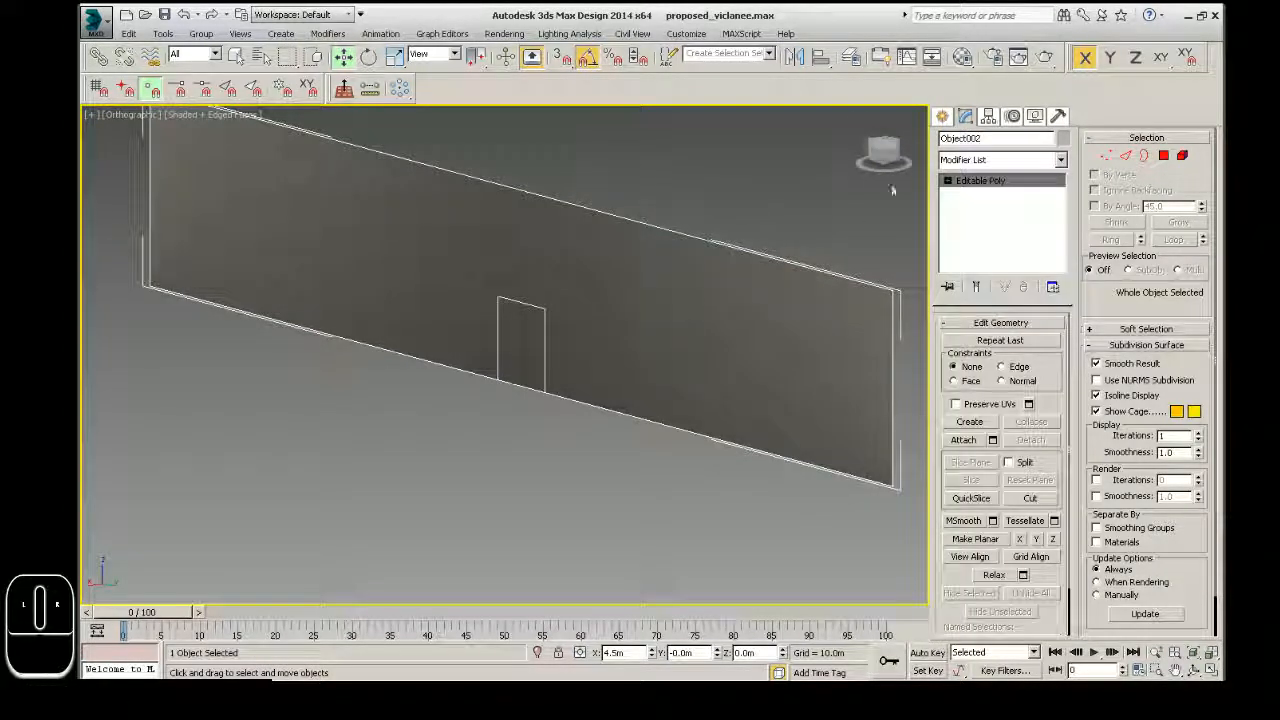
{"action": "left_click", "coordinate": [1000, 160]}
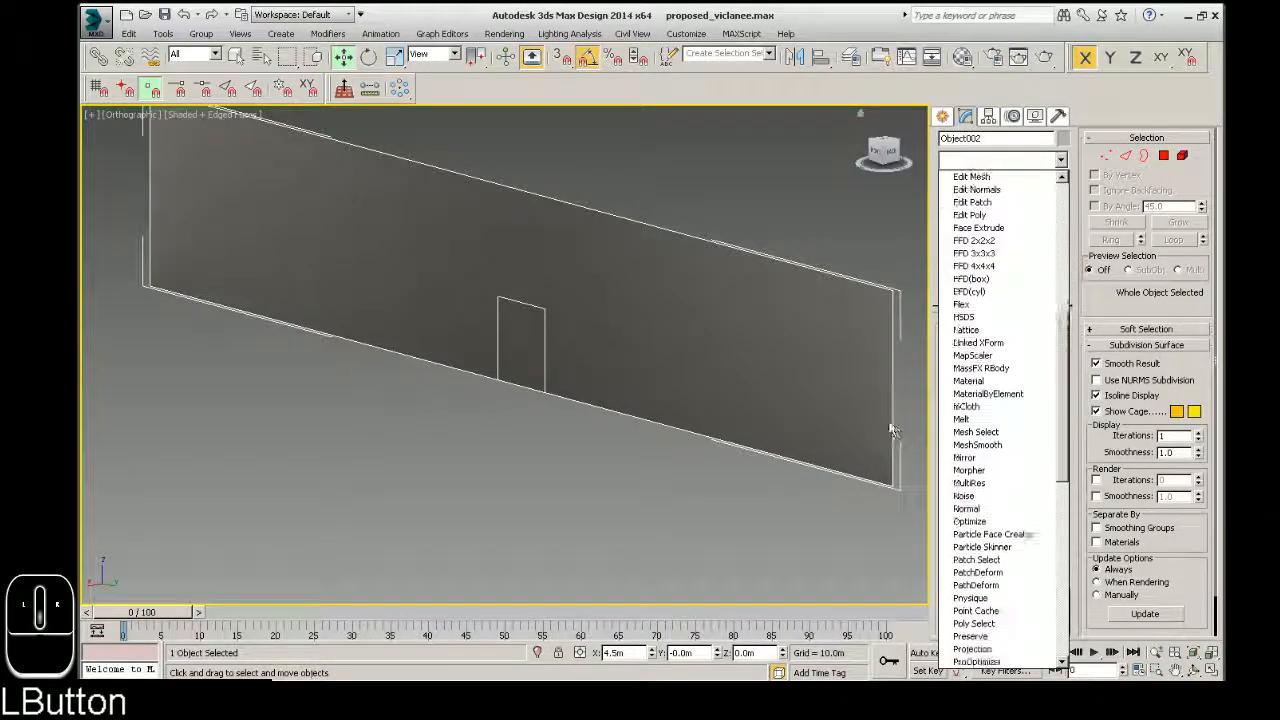
{"action": "scroll", "coordinate": [990, 450], "scroll_direction": "down", "scroll_amount": 10}
{"action": "left_click", "coordinate": [975, 529]}
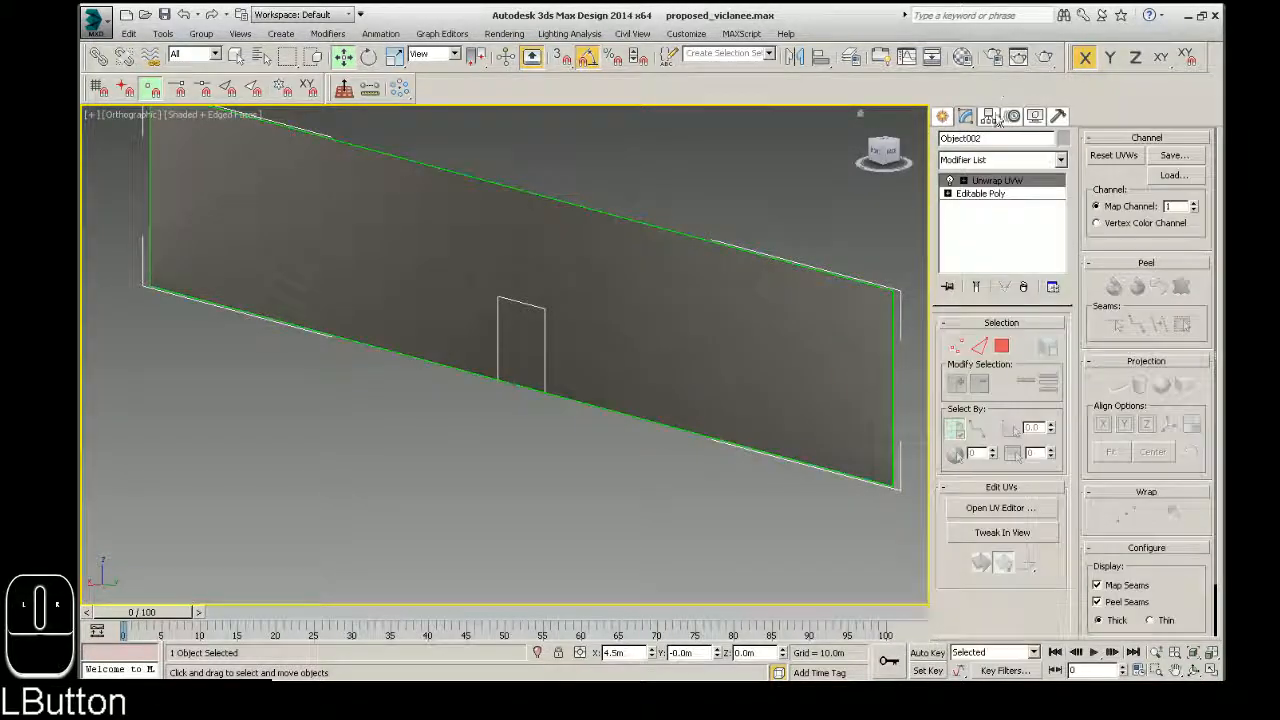
Open the wall's UV editor and examine its imprinted outline over the Map #1 texture
{"action": "left_click", "coordinate": [1014, 508]}
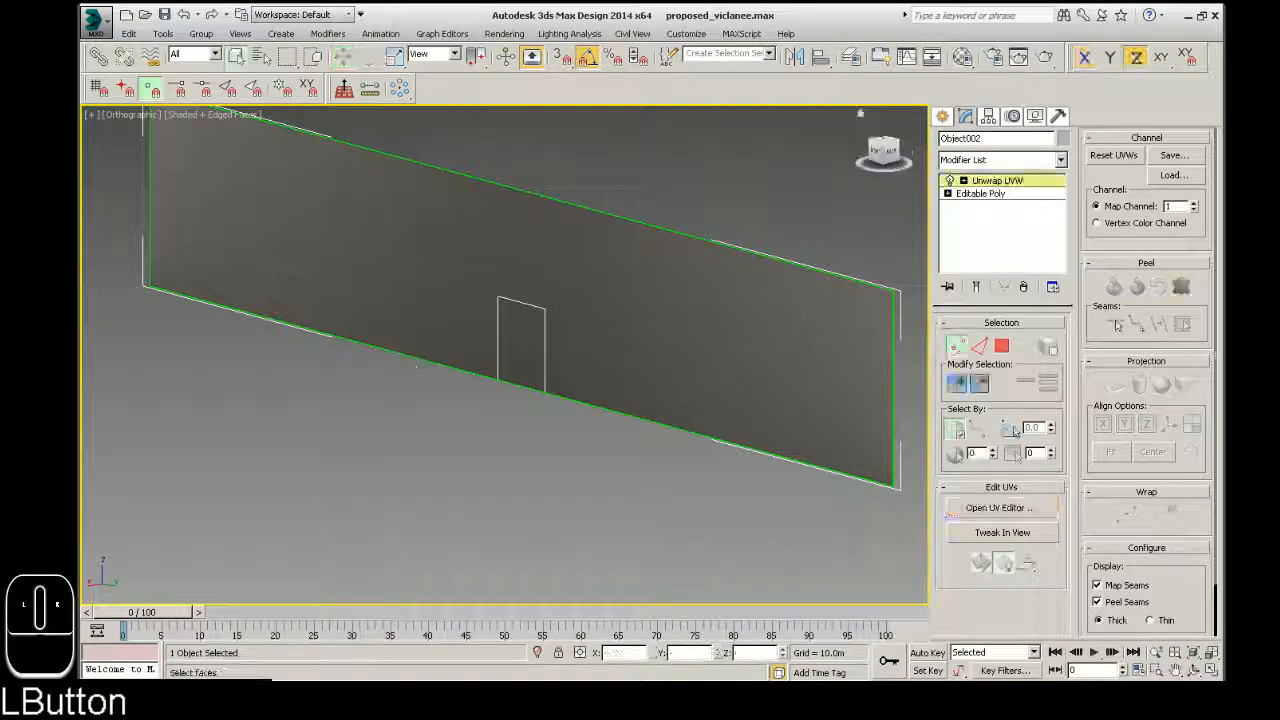
{"action": "left_click", "coordinate": [1012, 429]}
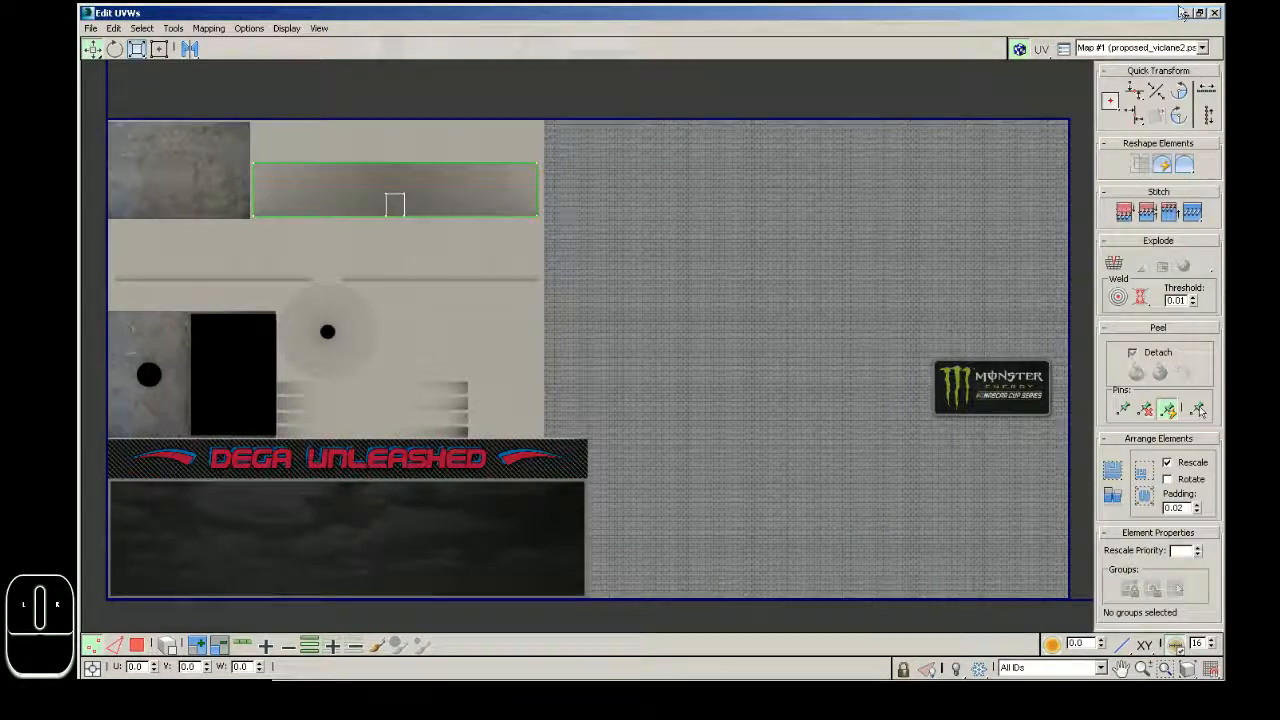
{"action": "left_click", "coordinate": [1186, 12]}
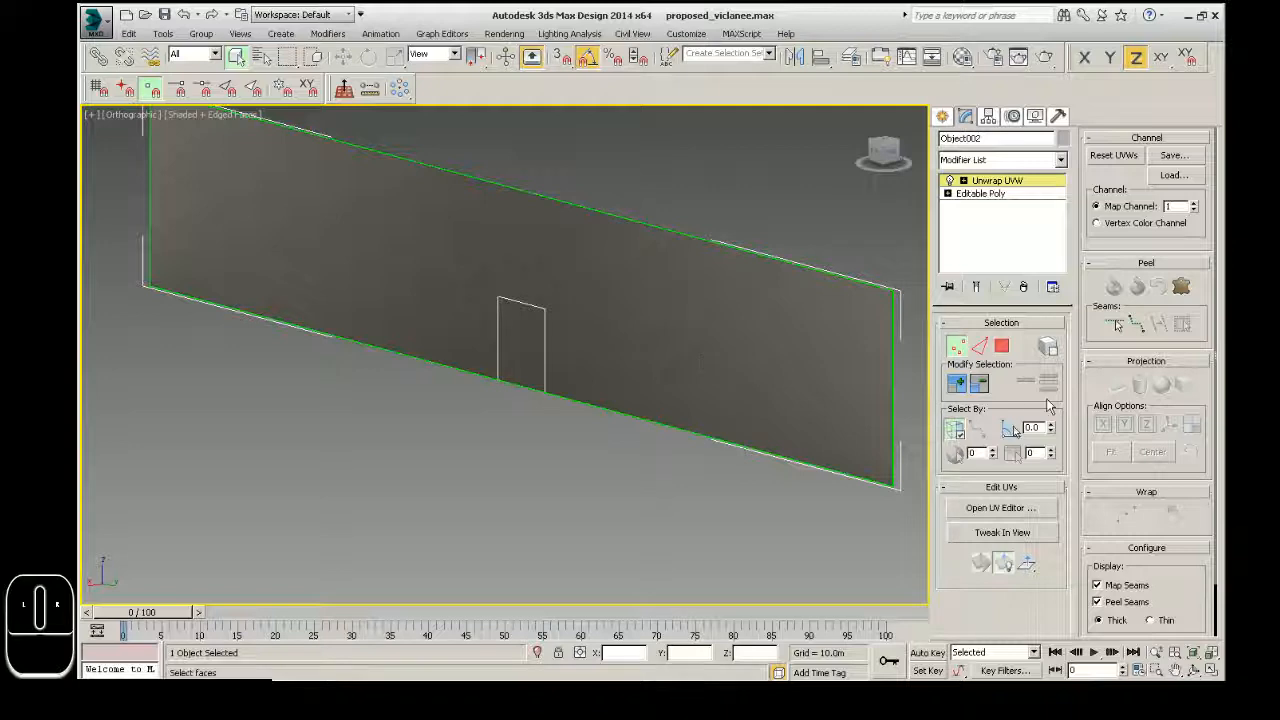
Render the wall's UVW template at 2048 by 1024 from the UV editor and minimize the editor
{"action": "left_click", "coordinate": [966, 508]}
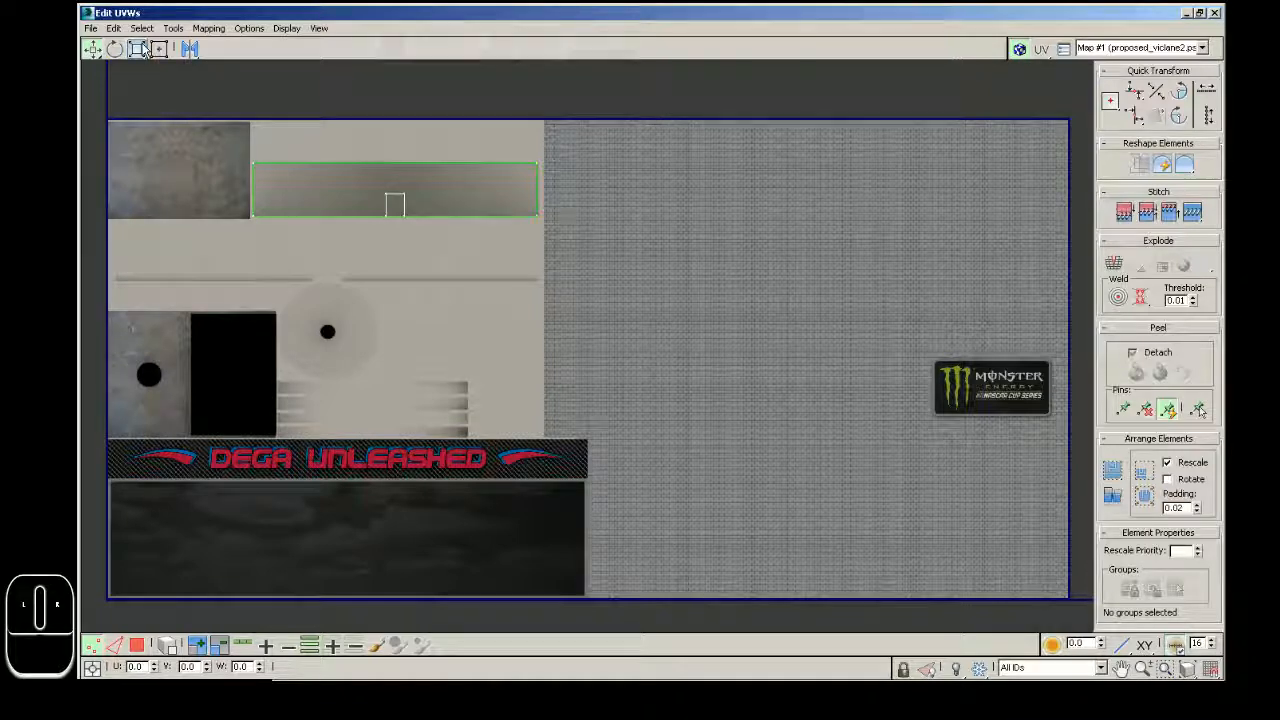
{"action": "left_click", "coordinate": [173, 28]}
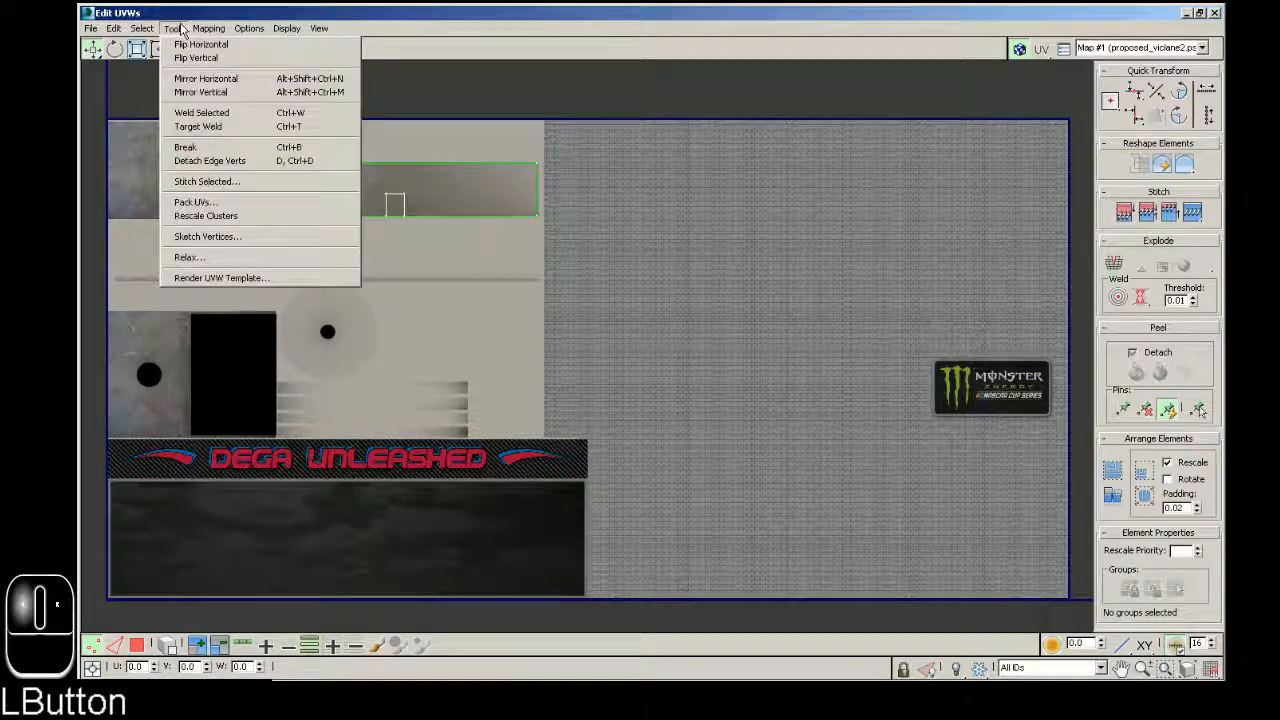
{"action": "left_click", "coordinate": [203, 280]}
{"action": "double_click", "coordinate": [165, 68]}
{"action": "type", "text": "2"}
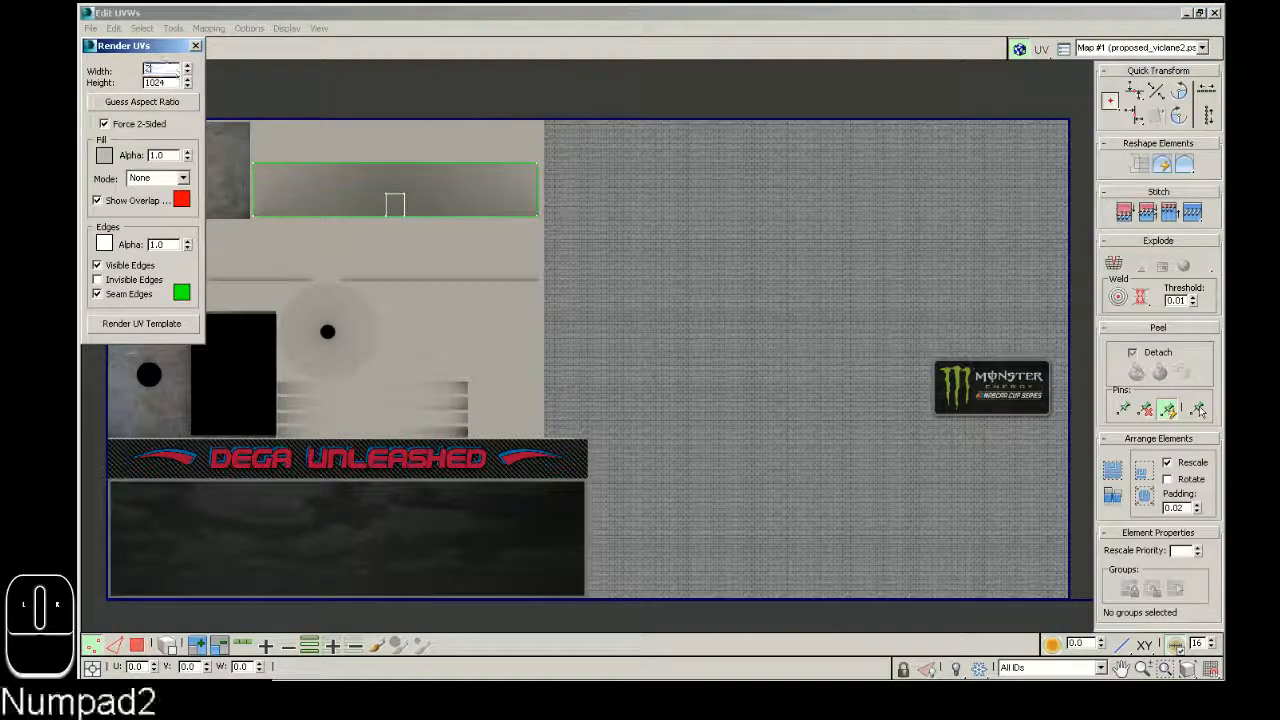
{"action": "type", "text": "048"}
{"action": "left_click", "coordinate": [208, 80]}
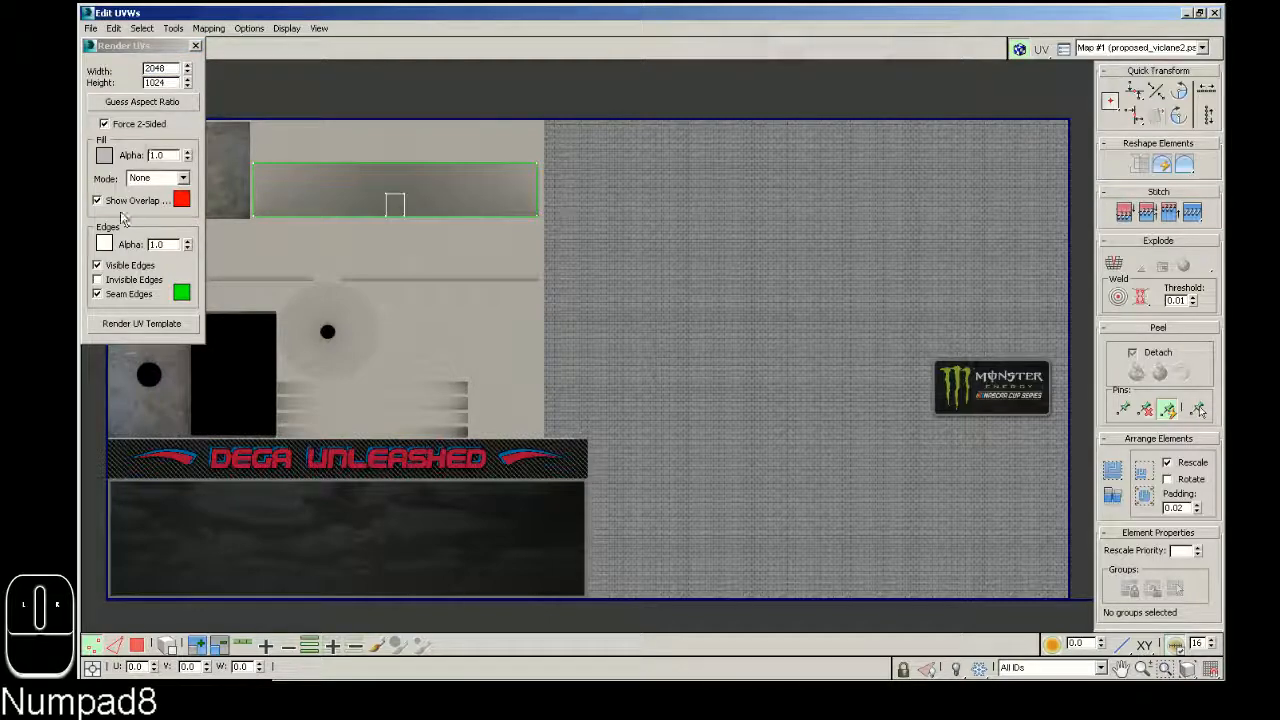
{"action": "left_click", "coordinate": [144, 328]}
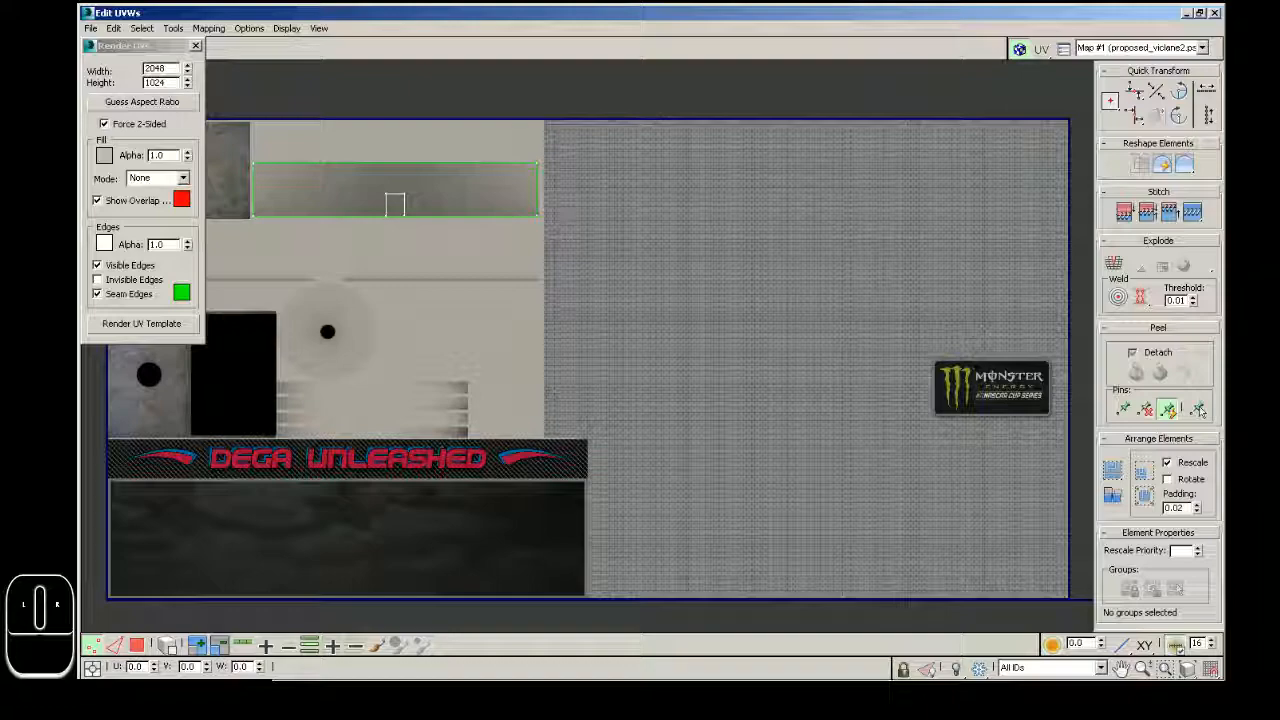
{"action": "left_click", "coordinate": [142, 324]}
{"action": "left_click", "coordinate": [1187, 14]}
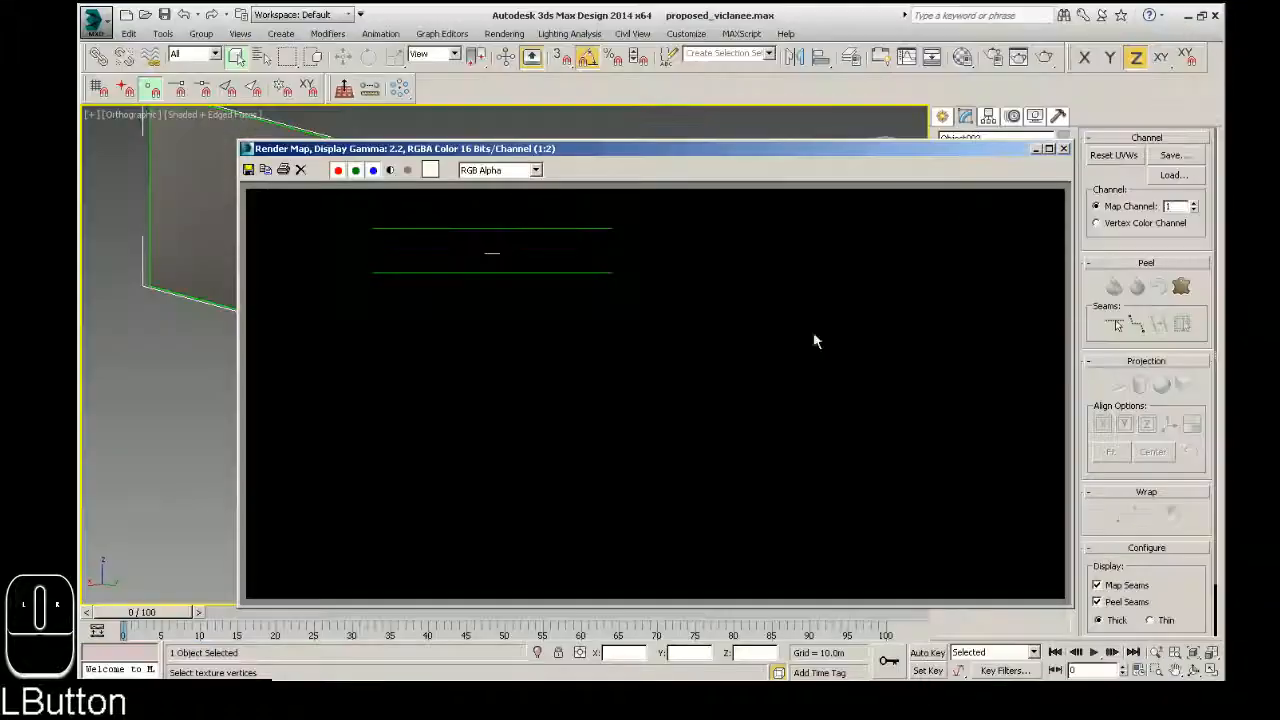
Save the rendered UV template to the Desktop as wire1.png
{"action": "double_click", "coordinate": [657, 148]}
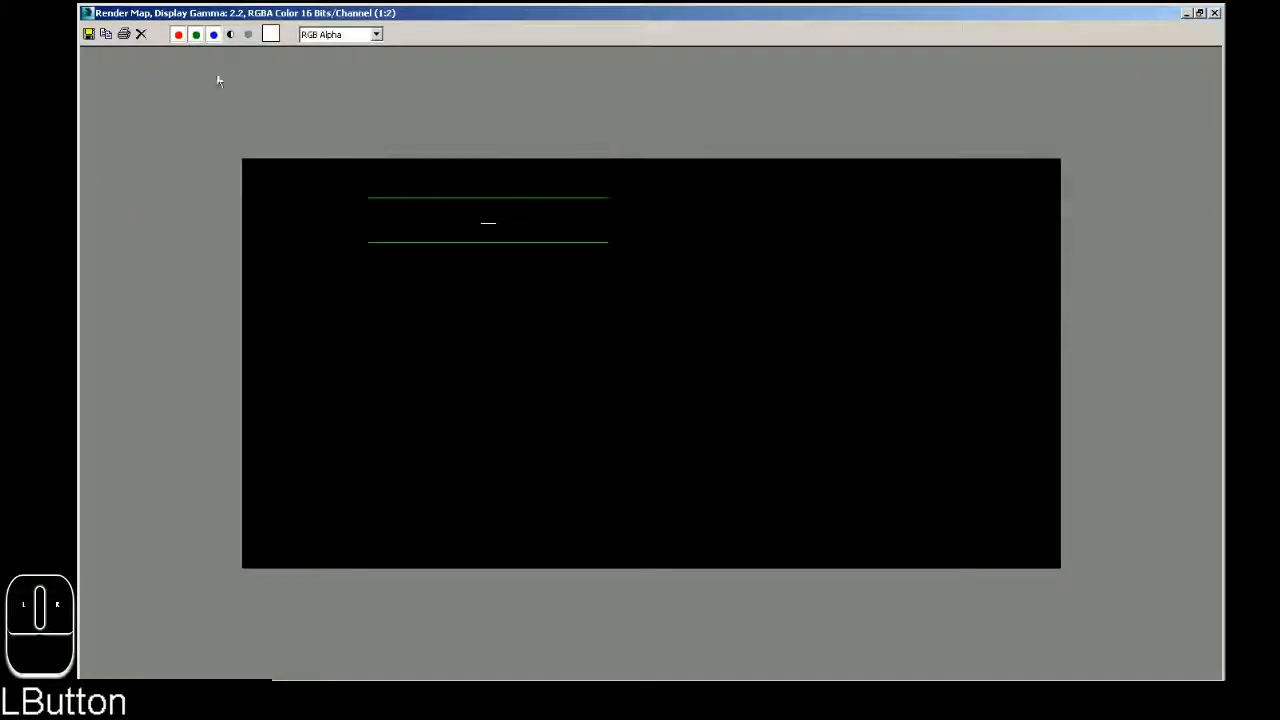
{"action": "left_click", "coordinate": [88, 34]}
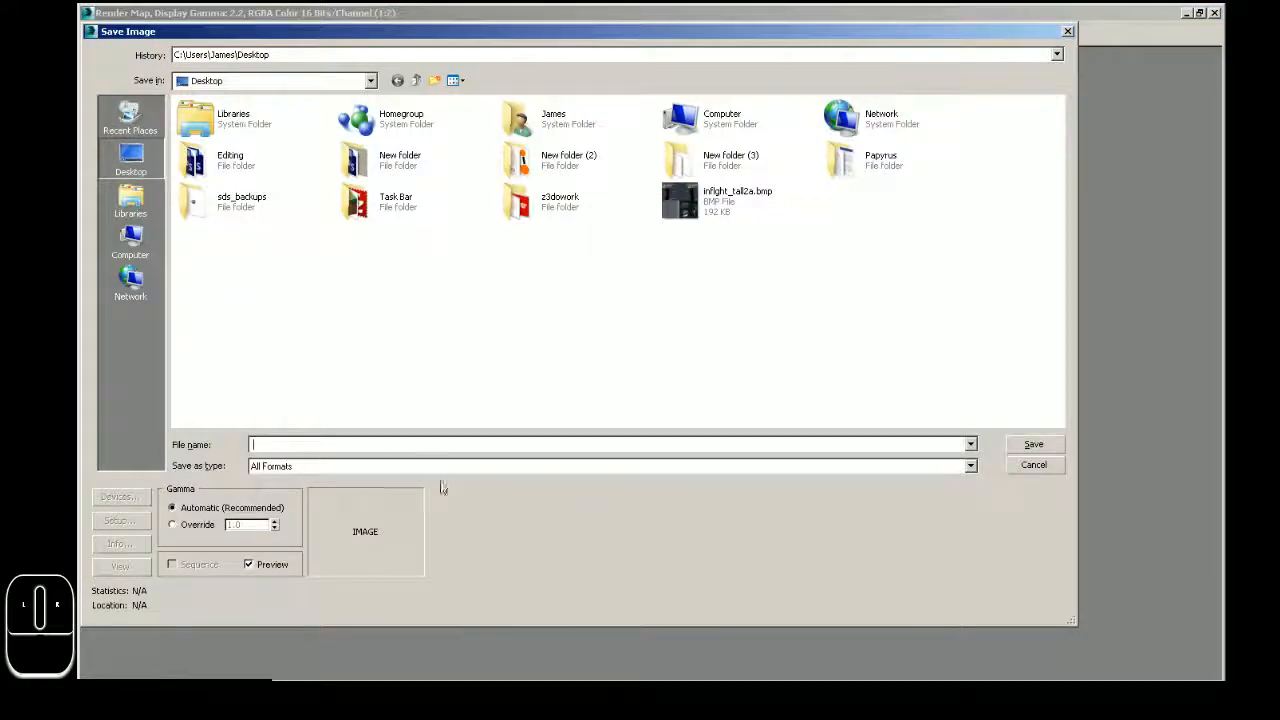
{"action": "type", "text": "wire1.png"}
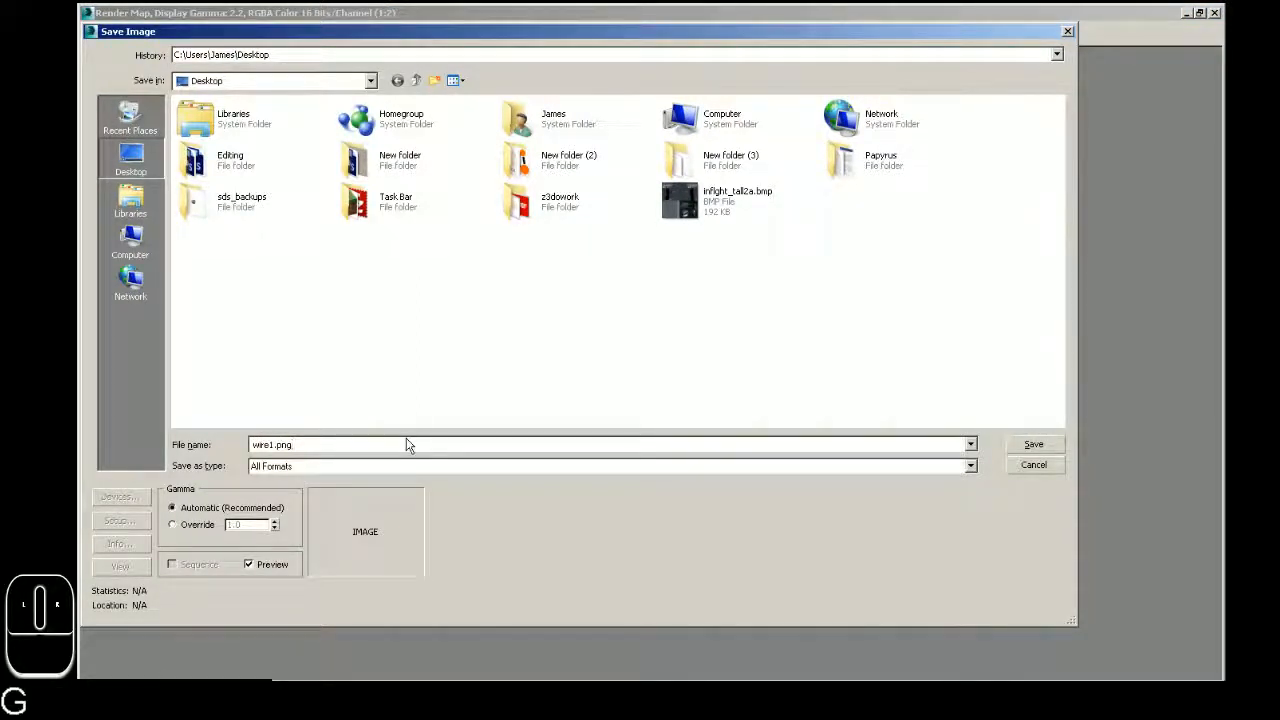
{"action": "key", "text": "Return"}
{"action": "key", "text": "KP_Enter"}
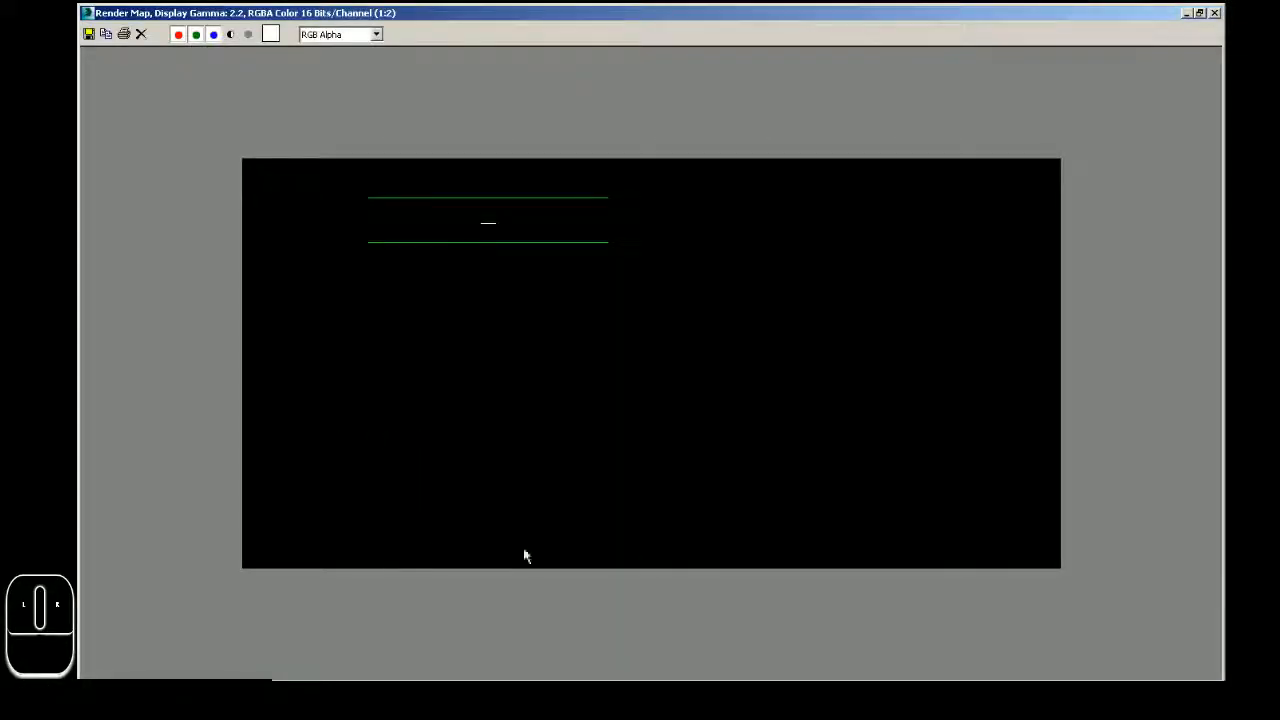
Switch to Photoshop, open wire1.png, and copy its entire canvas
{"action": "left_click", "coordinate": [470, 698]}
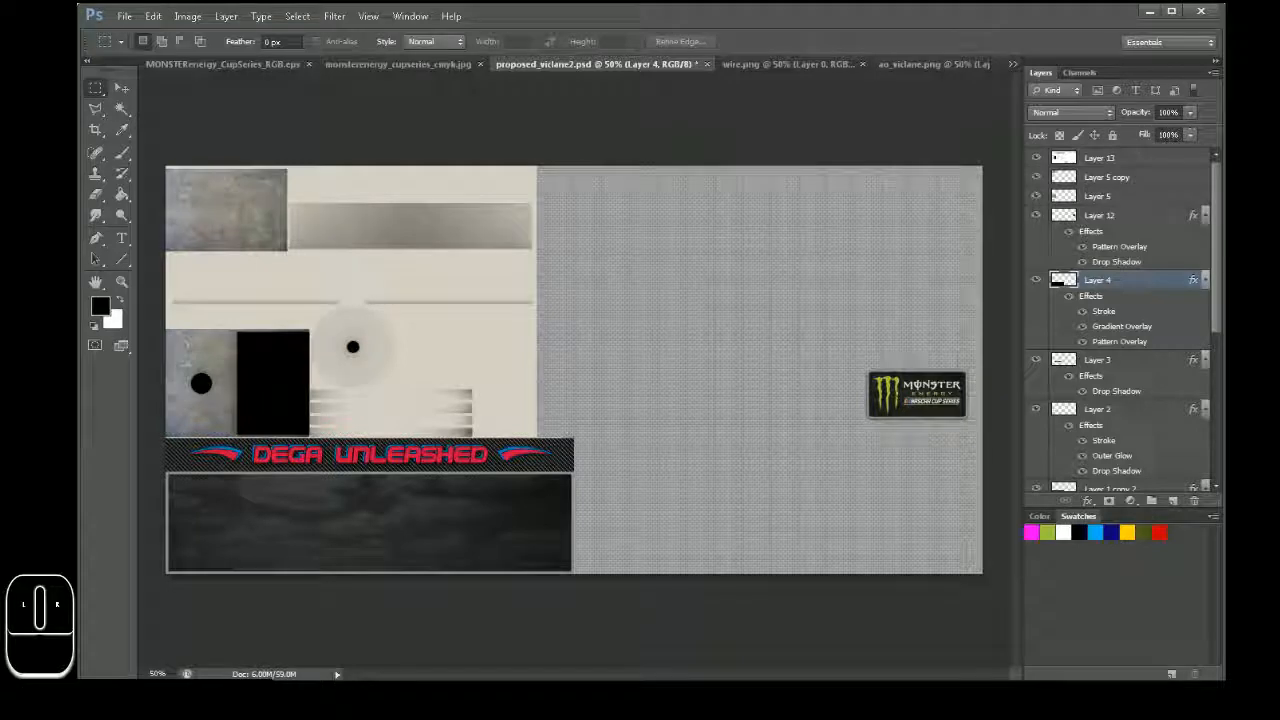
{"action": "double_click", "coordinate": [437, 323]}
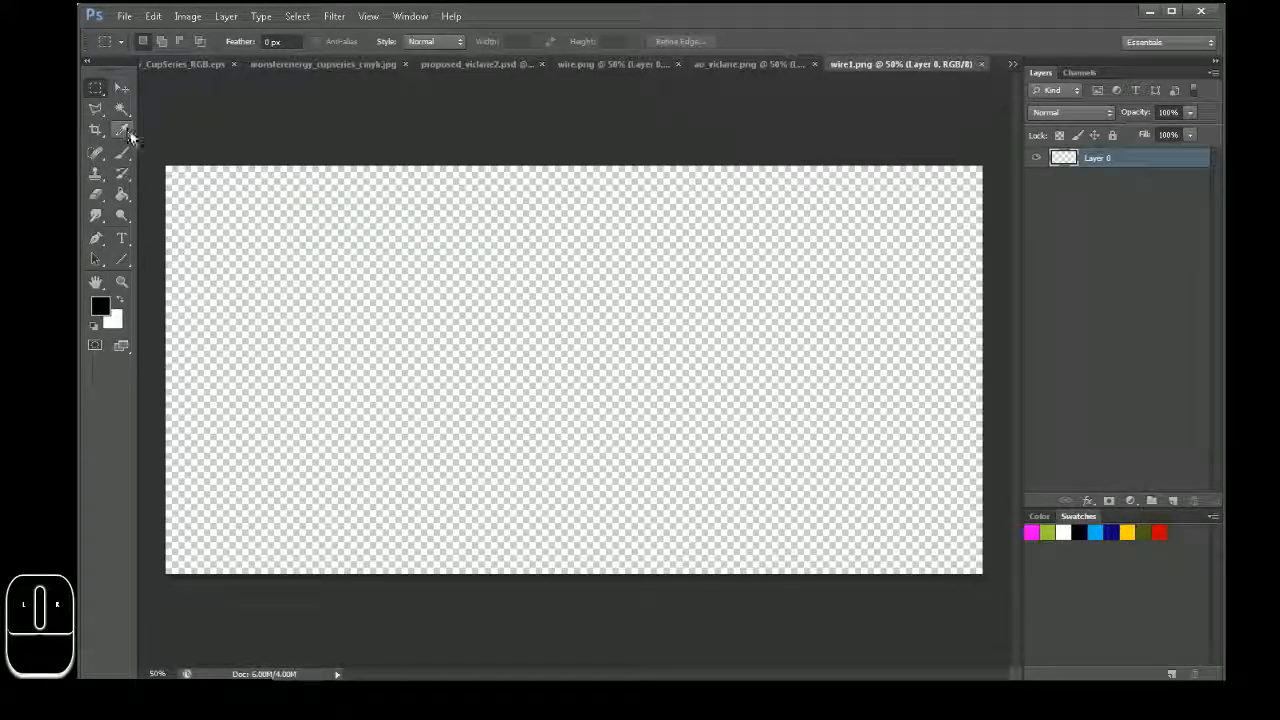
{"action": "left_click_drag", "start_coordinate": [155, 150], "coordinate": [1006, 623]}
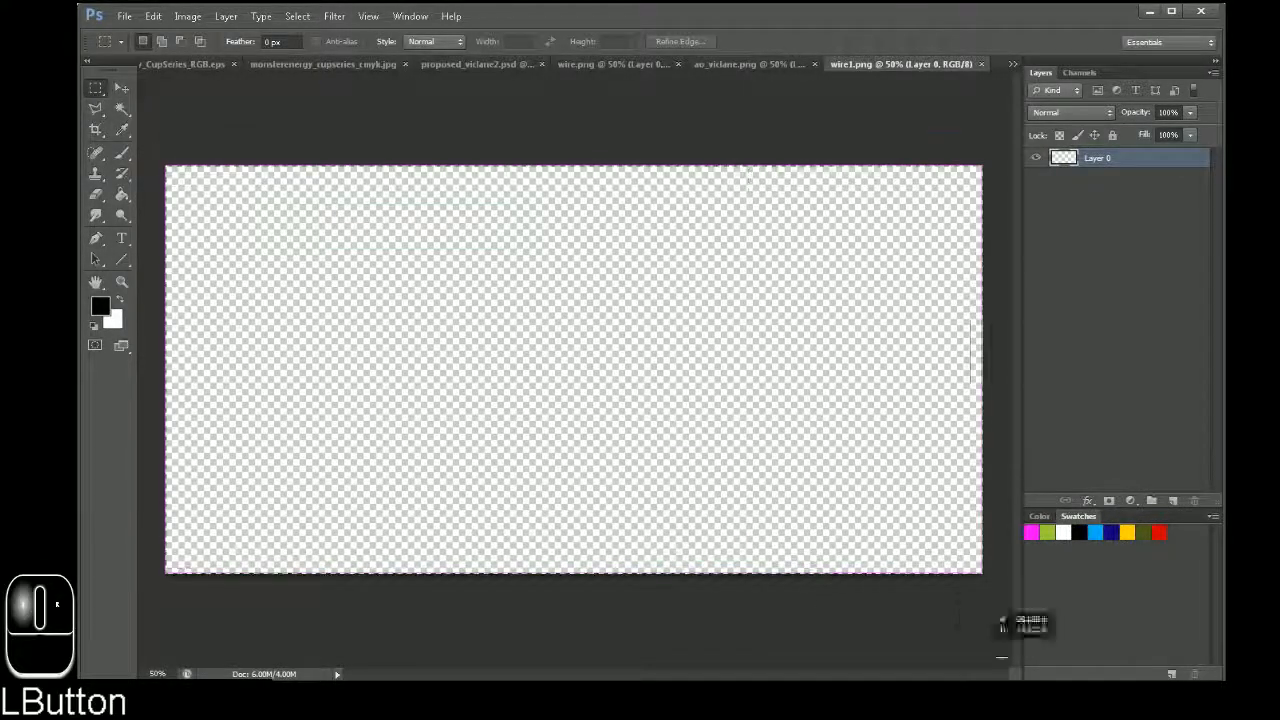
{"action": "key", "text": "ctrl+c"}
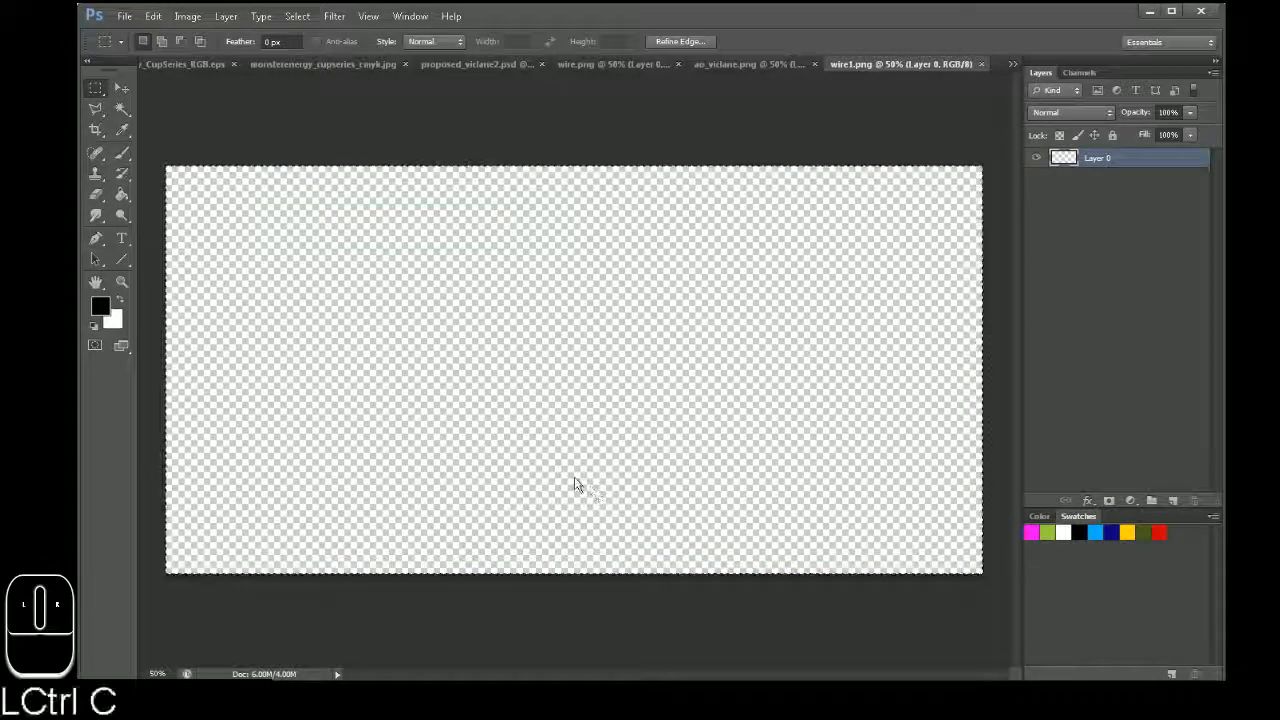
Paste the copied wireframe in place into proposed_viclane2.psd, directly above Layer 4
{"action": "left_click", "coordinate": [457, 64]}
{"action": "left_click", "coordinate": [153, 16]}
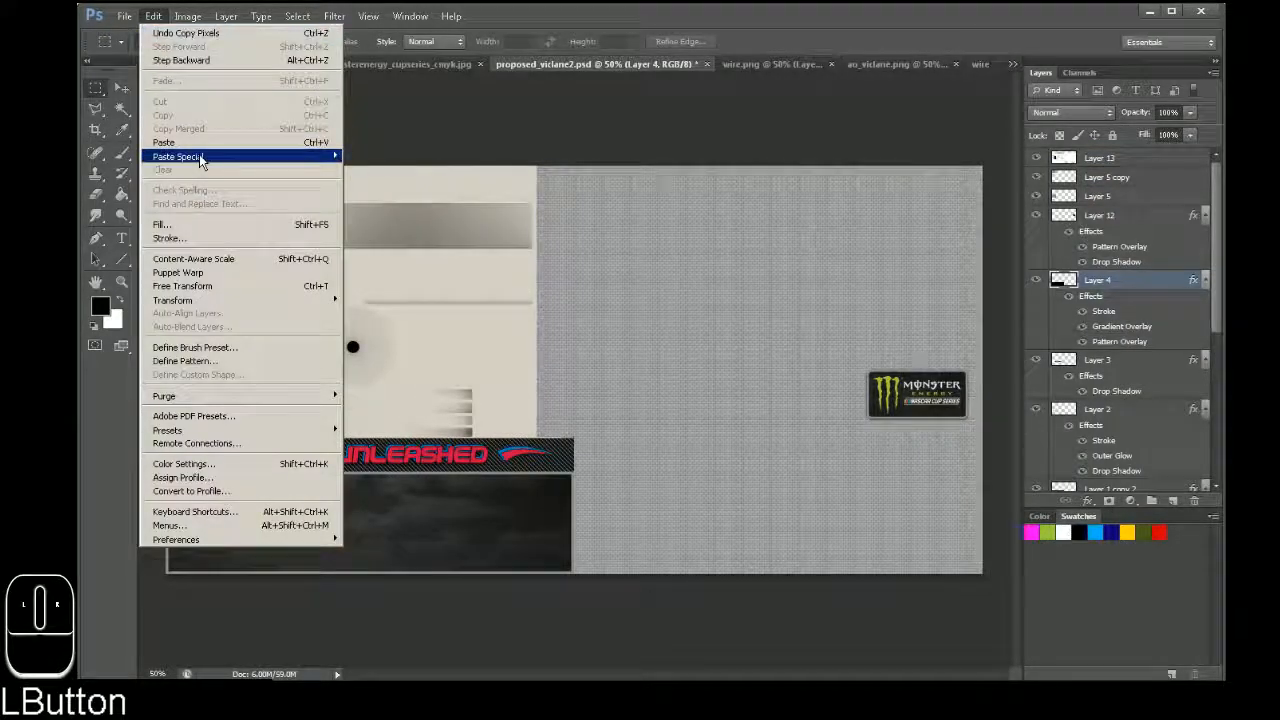
{"action": "mouse_move", "coordinate": [200, 157]}
{"action": "left_click", "coordinate": [361, 152]}
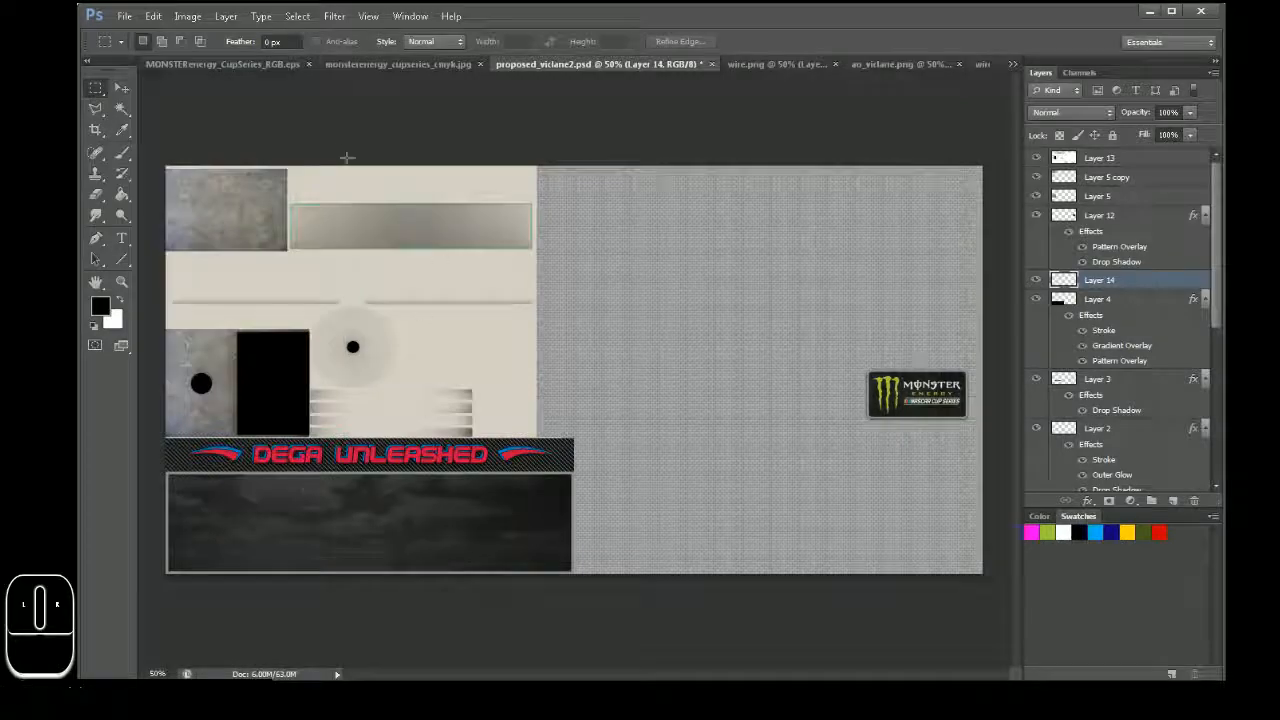
Inspect the pasted outline on the wall texture at 200% and rename its layer as wire
{"action": "key", "text": "ctrl+KP_Add"}
{"action": "key", "text": "ctrl+KP_Add"}
{"action": "key", "text": "ctrl+KP_Add"}
{"action": "key", "text": "ctrl+KP_Add"}
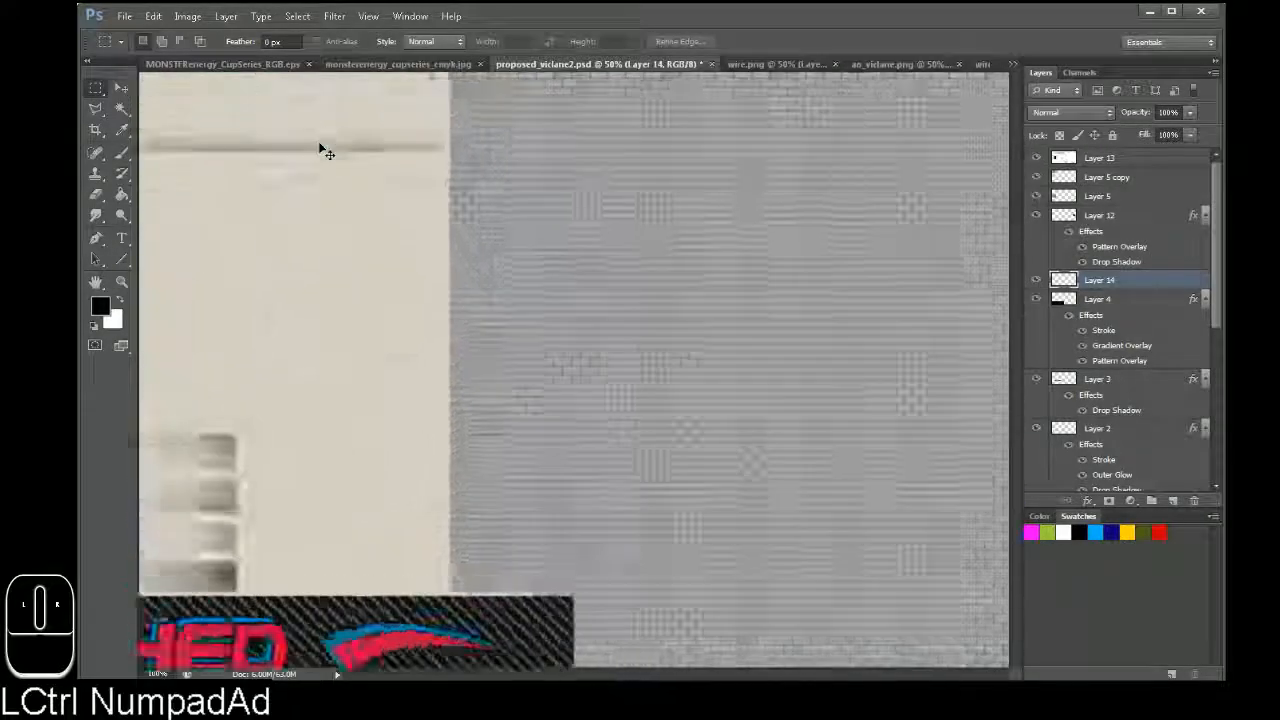
{"action": "left_click_drag", "start_coordinate": [1016, 350], "coordinate": [1015, 214]}
{"action": "left_click_drag", "start_coordinate": [690, 673], "coordinate": [597, 658]}
{"action": "key", "text": "ctrl+KP_Subtract"}
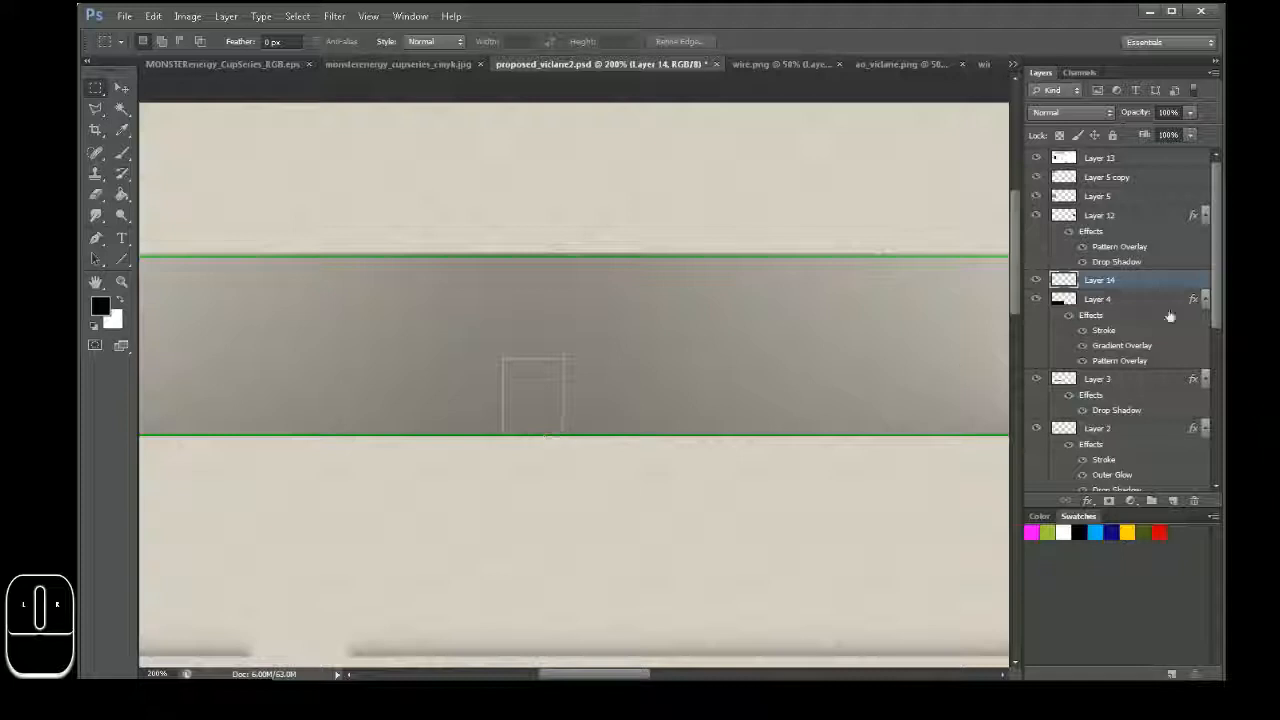
{"action": "double_click", "coordinate": [1098, 281]}
{"action": "type", "text": "W"}
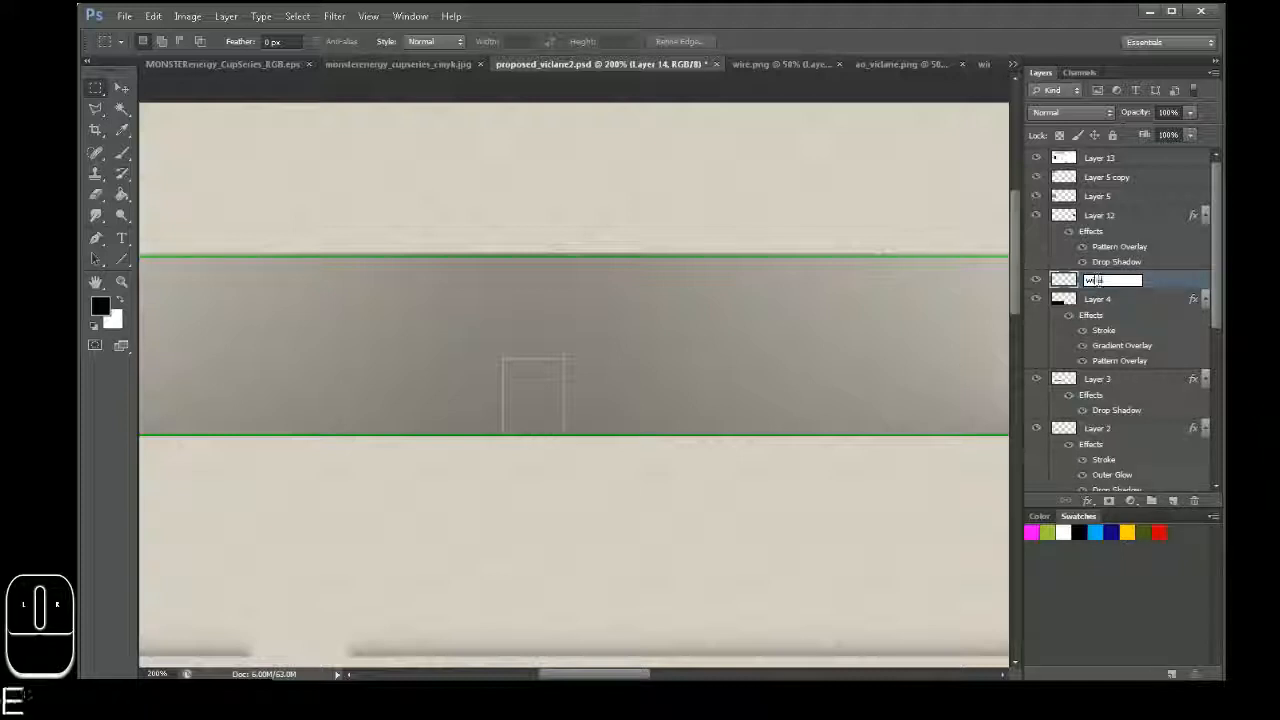
Toggle the wire layer's visibility to compare the door-shaped outline with the wall texture beneath it
{"action": "left_click", "coordinate": [1036, 280]}
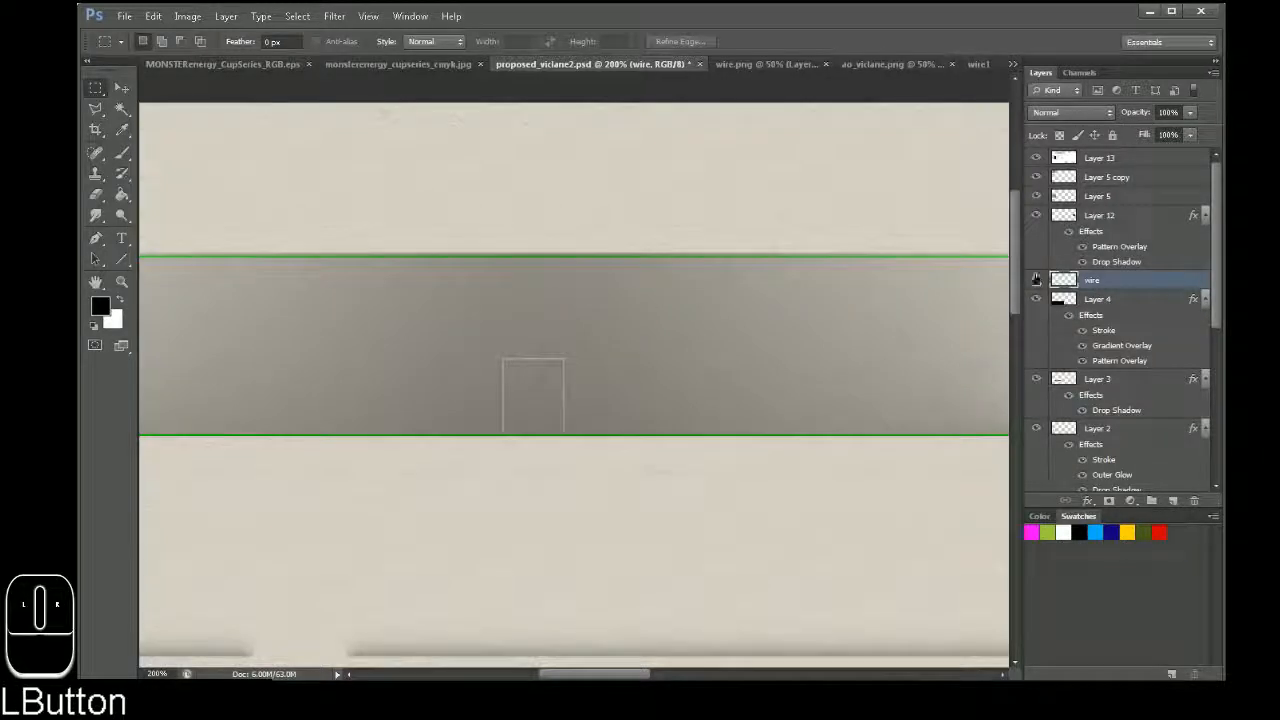
{"action": "left_click", "coordinate": [1036, 280]}
{"action": "left_click", "coordinate": [1036, 280]}
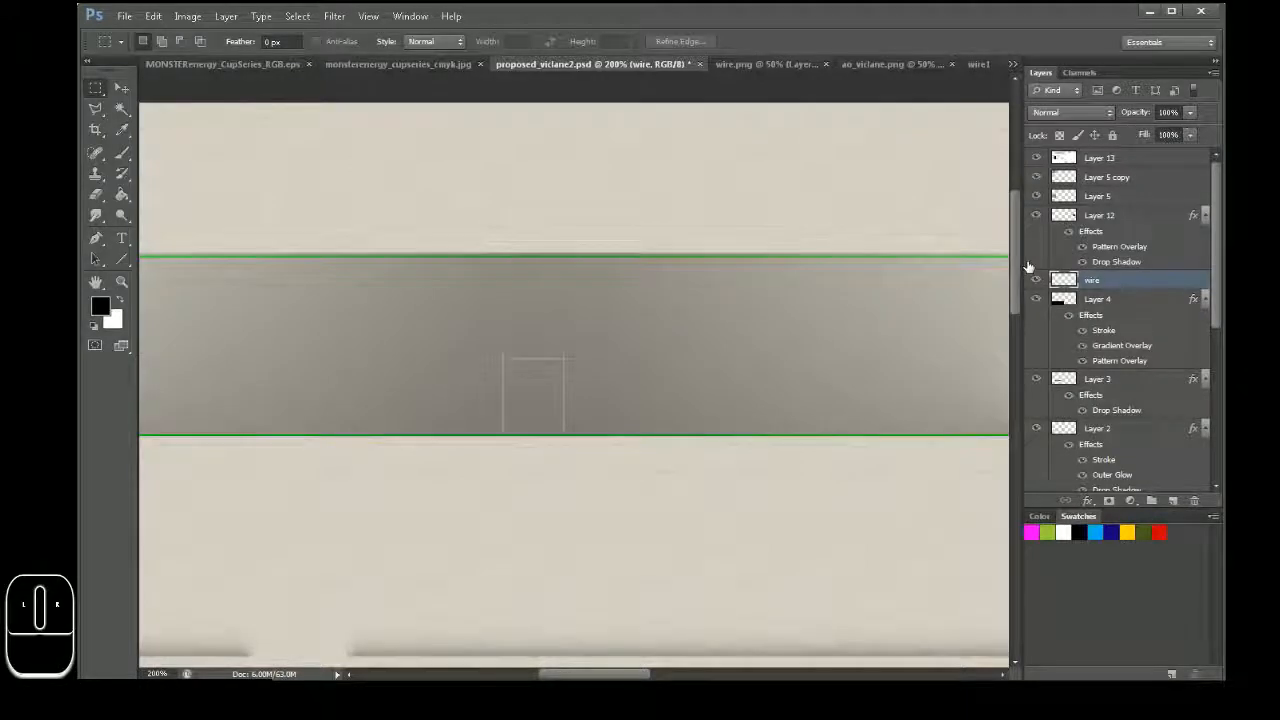
{"action": "key", "text": "ctrl+KP_Subtract"}
{"action": "key", "text": "ctrl+KP_Subtract"}
{"action": "key", "text": "ctrl+KP_Subtract"}
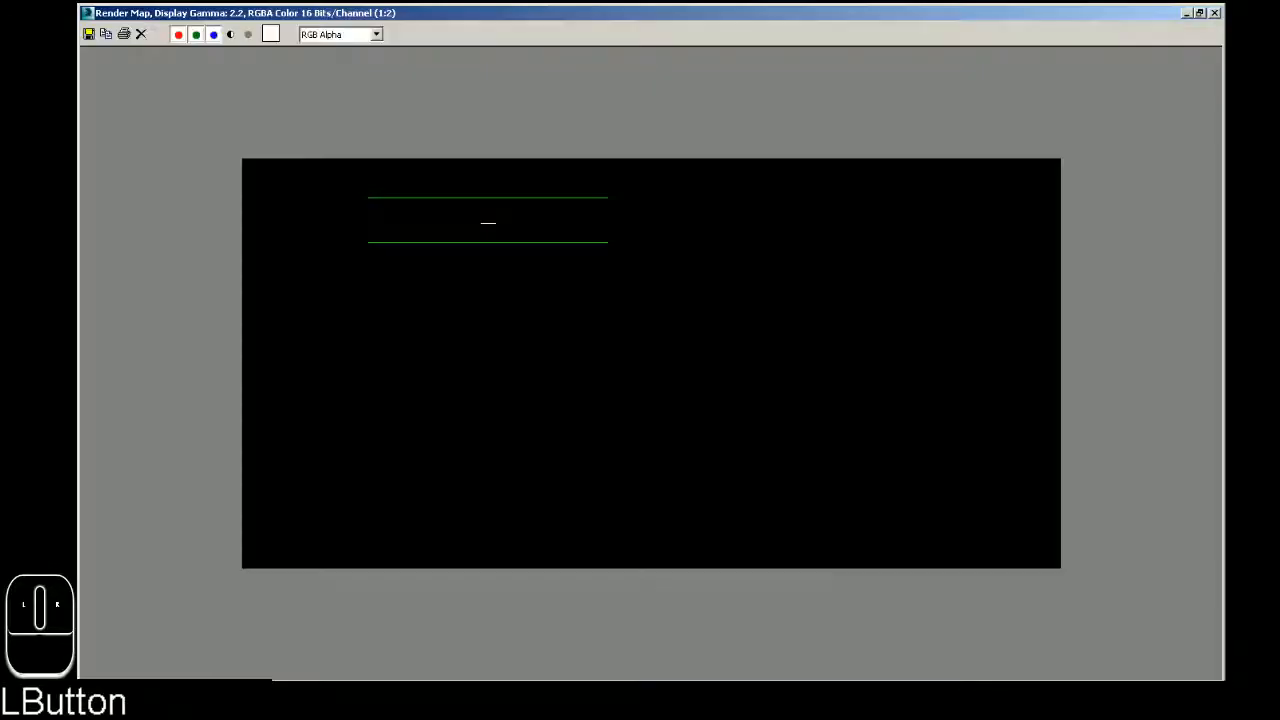
Close the rendered UV template and convert the unwrapped wall with the door outline to an Editable Poly
{"action": "left_click", "coordinate": [1213, 14]}
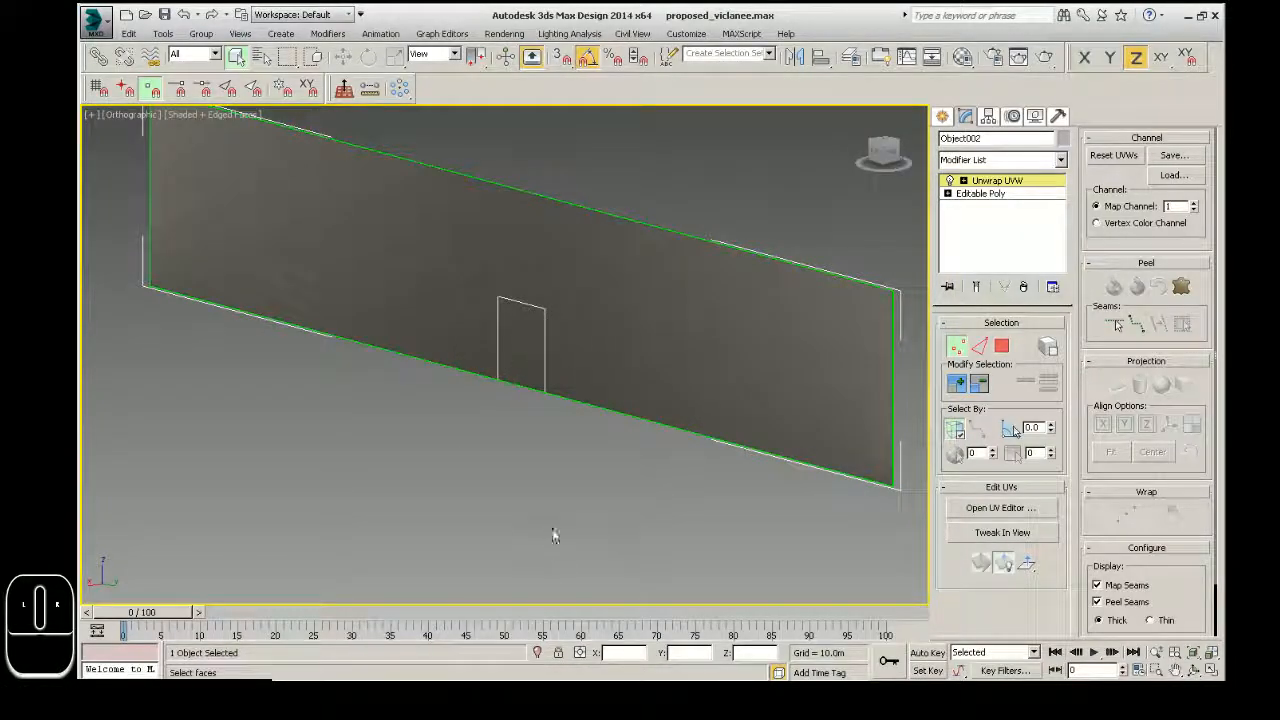
{"action": "left_click", "coordinate": [940, 120]}
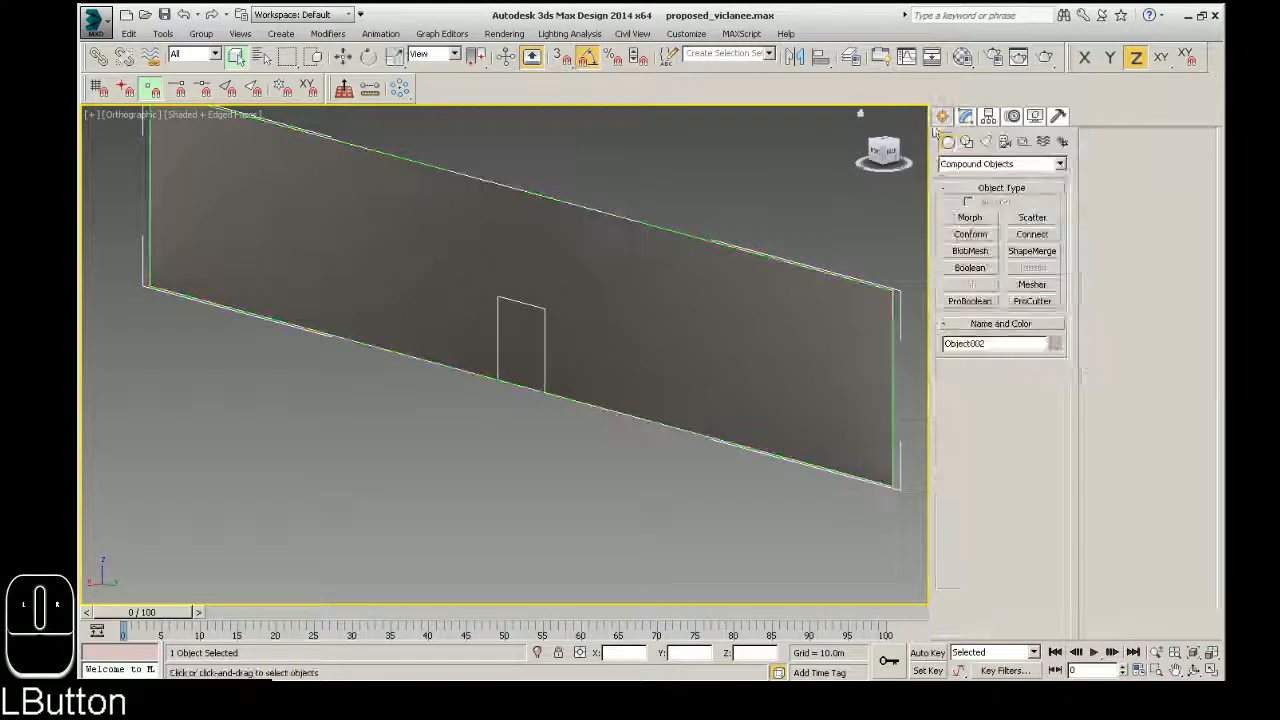
{"action": "right_click", "coordinate": [688, 312]}
{"action": "mouse_move", "coordinate": [760, 462]}
{"action": "left_click", "coordinate": [840, 470]}
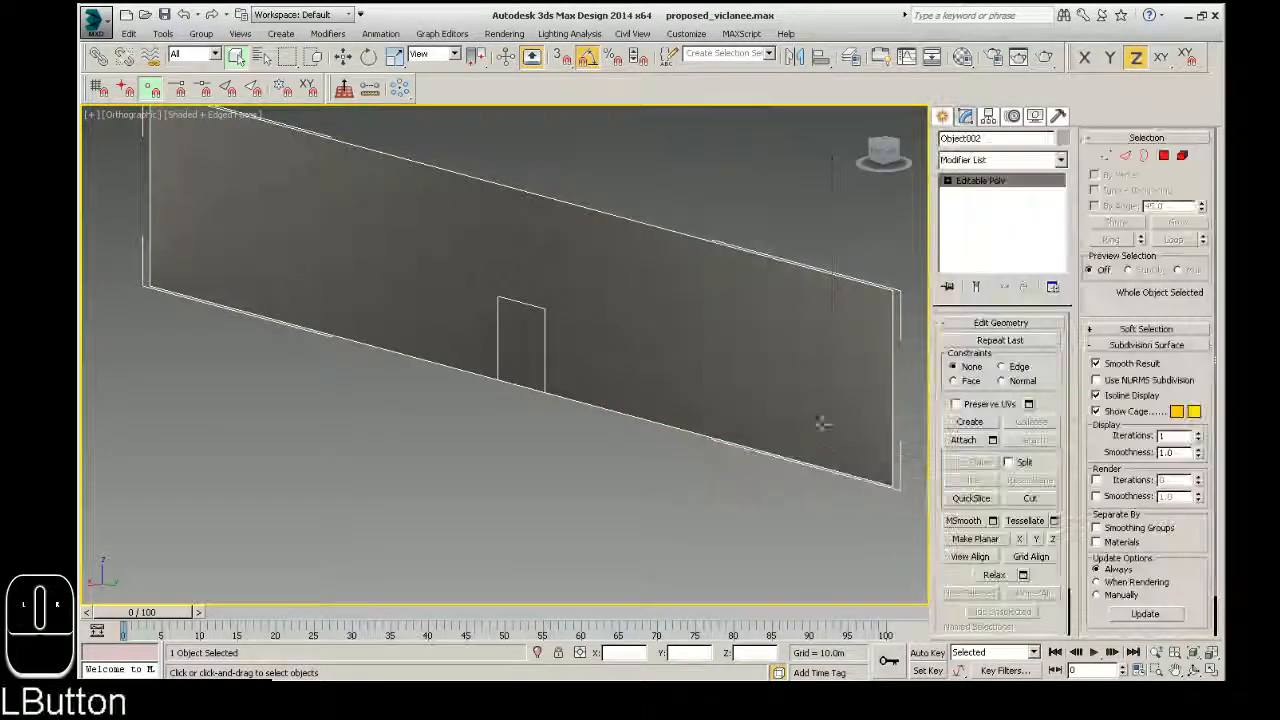
Rename the wall carrying the door outline as cut and deselect it
{"action": "scroll", "coordinate": [726, 242], "scroll_direction": "down", "scroll_amount": 5}
{"action": "scroll", "coordinate": [568, 452], "scroll_direction": "down", "scroll_amount": 2}
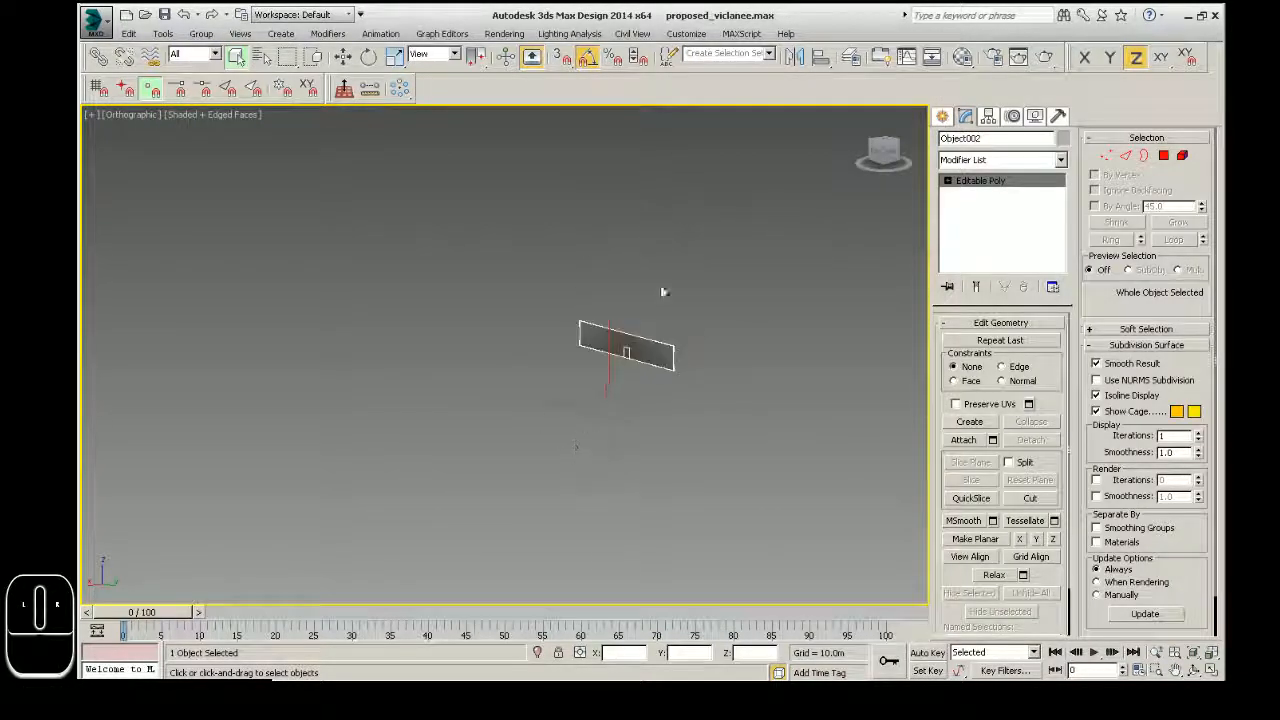
{"action": "scroll", "coordinate": [663, 292], "scroll_direction": "up", "scroll_amount": 3}
{"action": "left_click", "coordinate": [975, 138]}
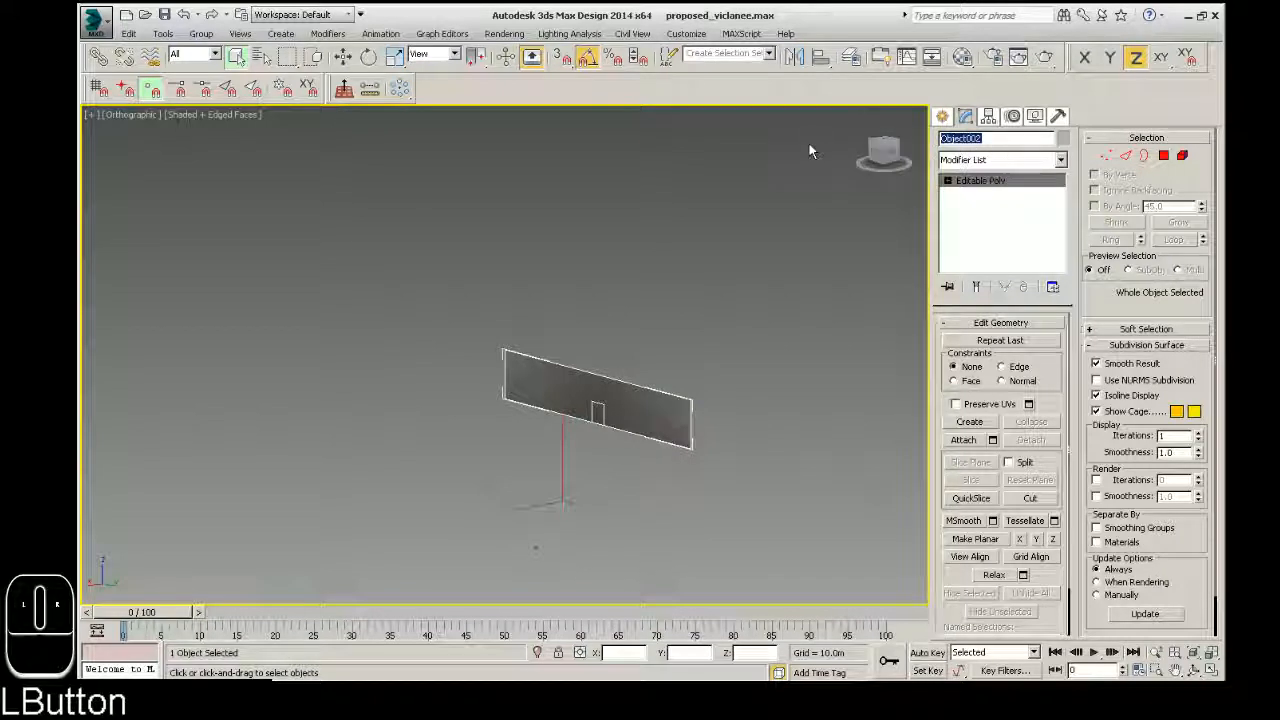
{"action": "type", "text": "cut"}
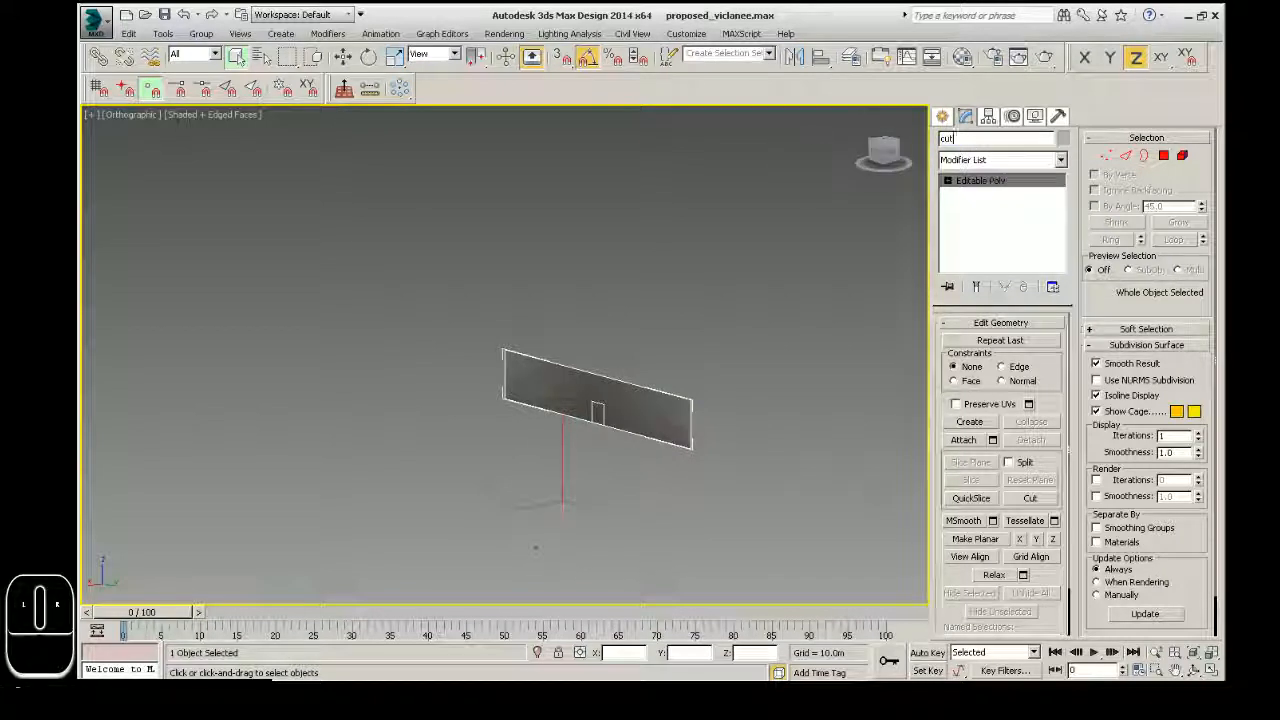
{"action": "left_click", "coordinate": [630, 358]}
Unhide all objects in the scene and hide the cut wall
{"action": "right_click", "coordinate": [714, 395]}
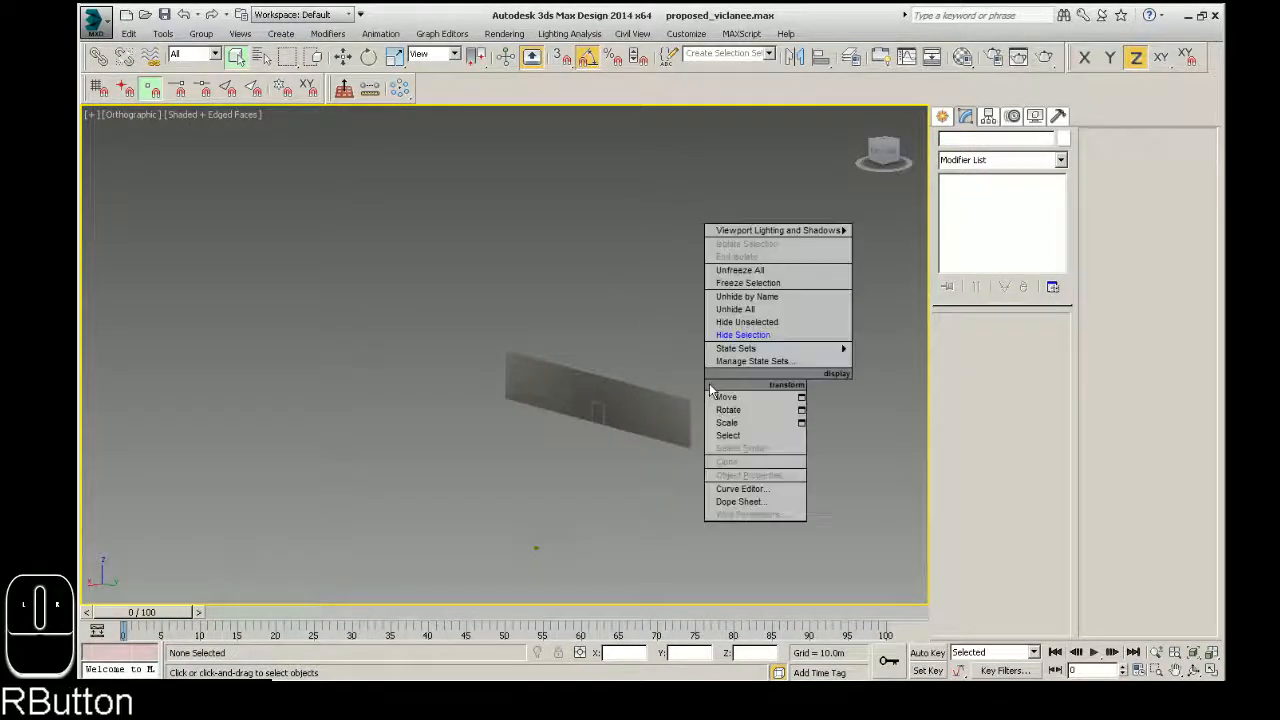
{"action": "left_click", "coordinate": [669, 311]}
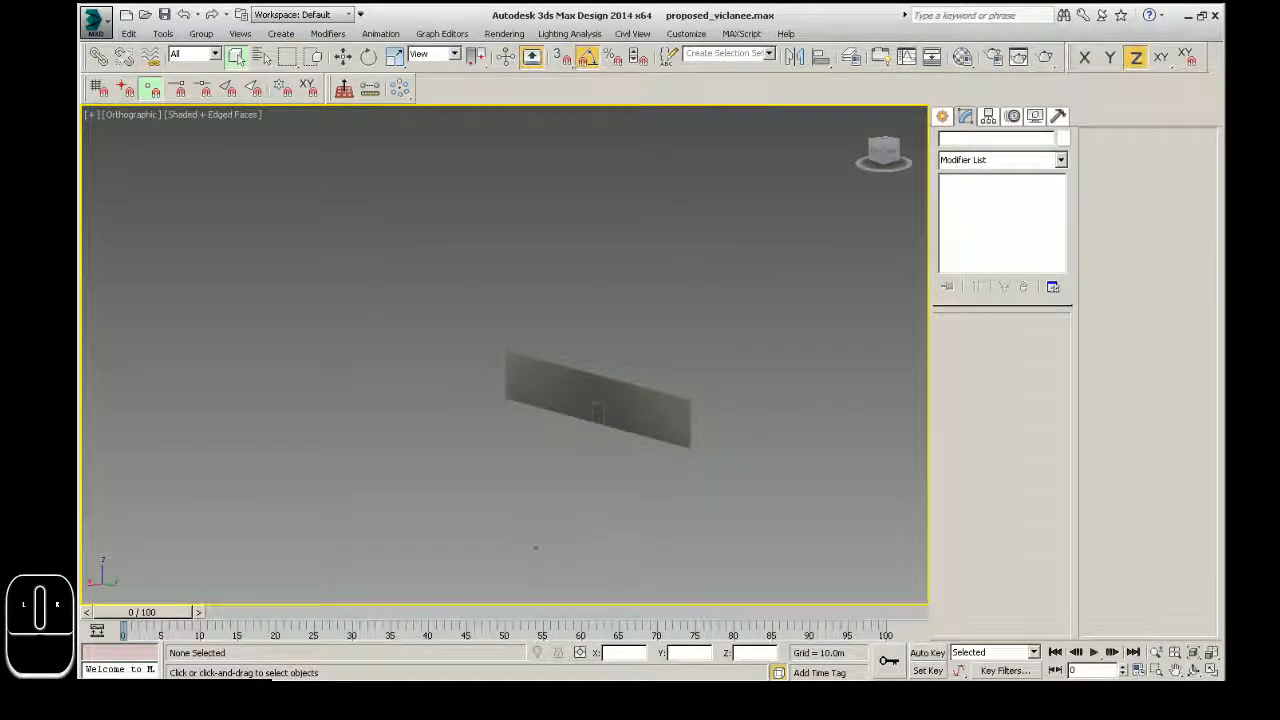
{"action": "left_click", "coordinate": [236, 56]}
{"action": "right_click", "coordinate": [580, 452]}
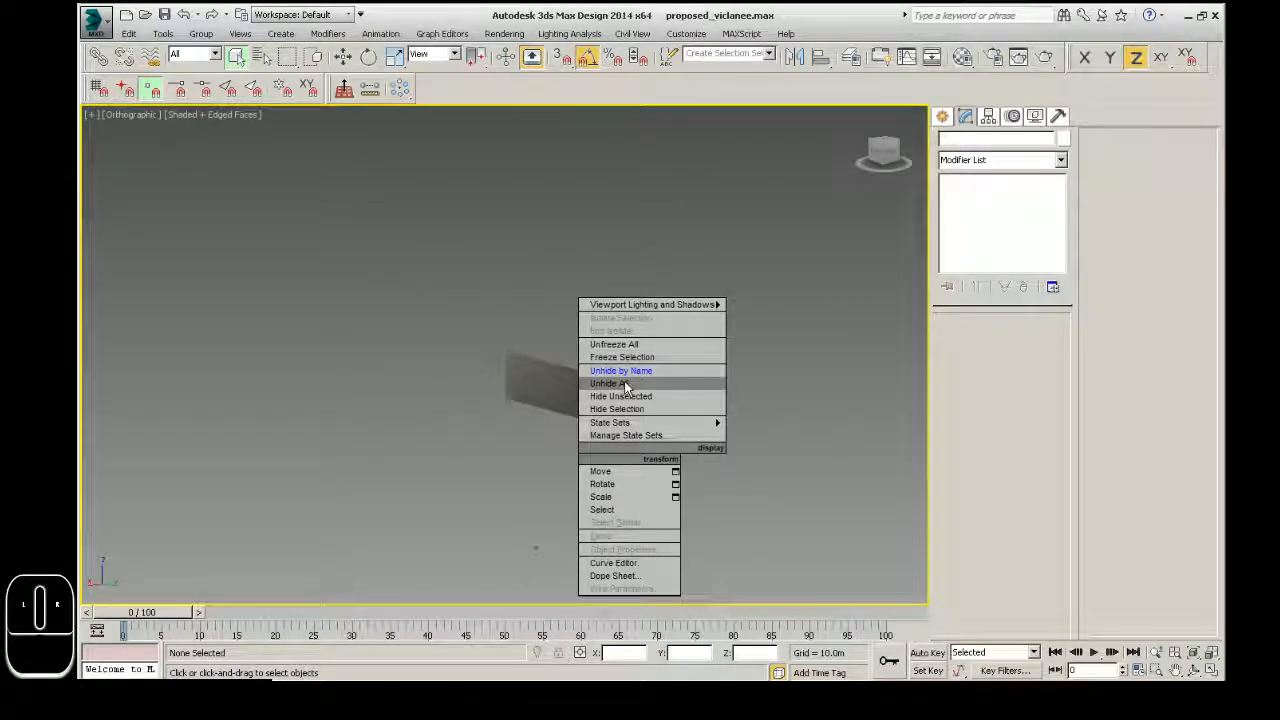
{"action": "left_click", "coordinate": [625, 386]}
{"action": "left_click", "coordinate": [652, 404]}
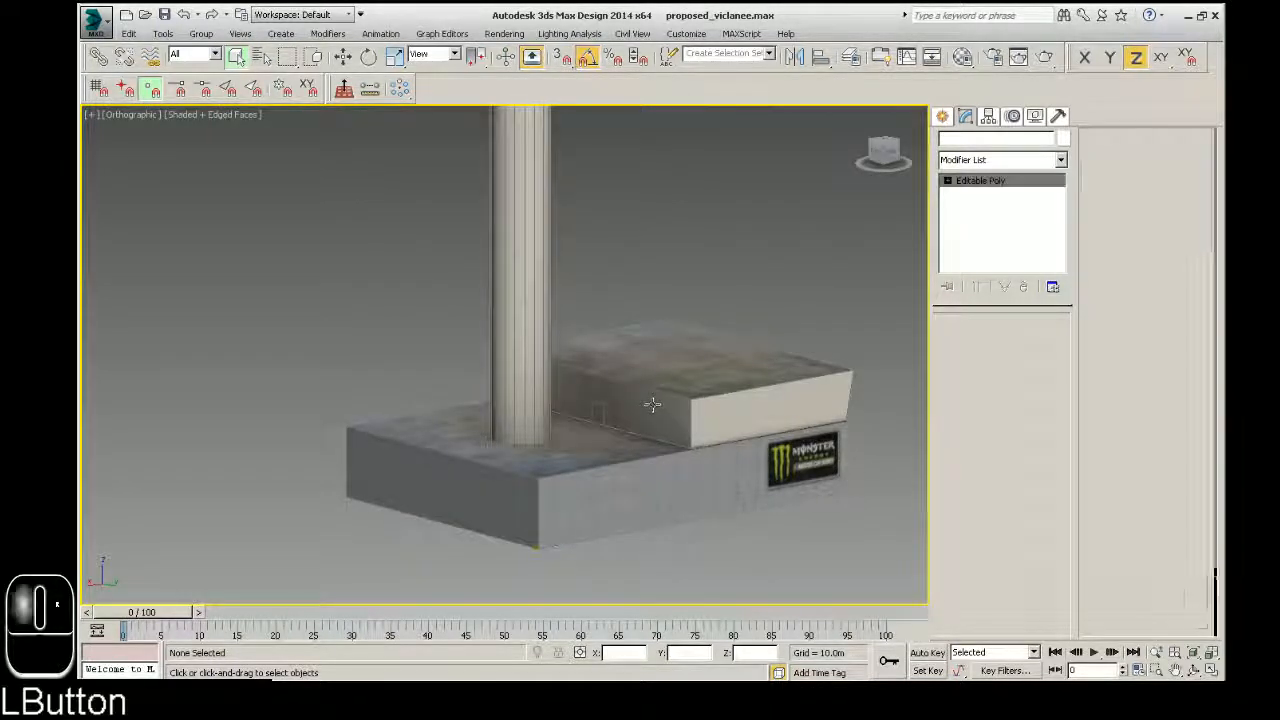
{"action": "right_click", "coordinate": [652, 402]}
{"action": "left_click", "coordinate": [680, 355]}
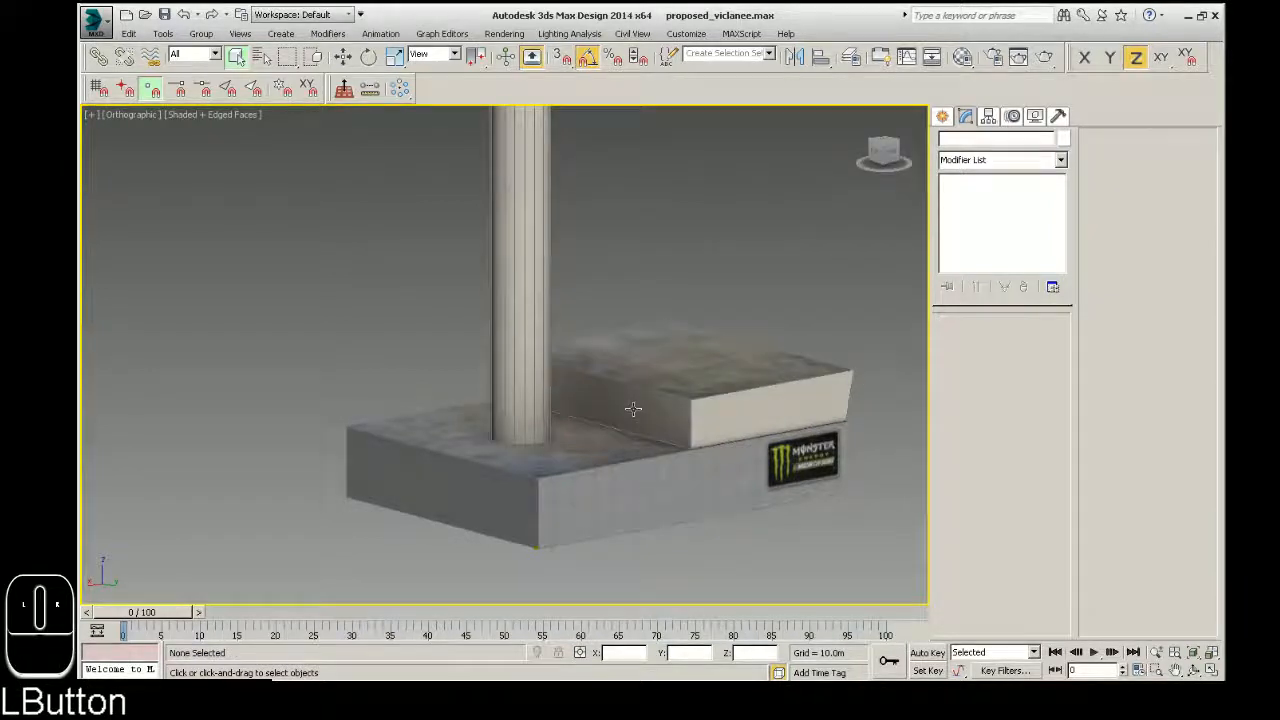
Rename the plain wall without the door outline, Object003, as not cut
{"action": "left_click", "coordinate": [633, 408]}
{"action": "left_click_drag", "start_coordinate": [962, 138], "coordinate": [940, 138]}
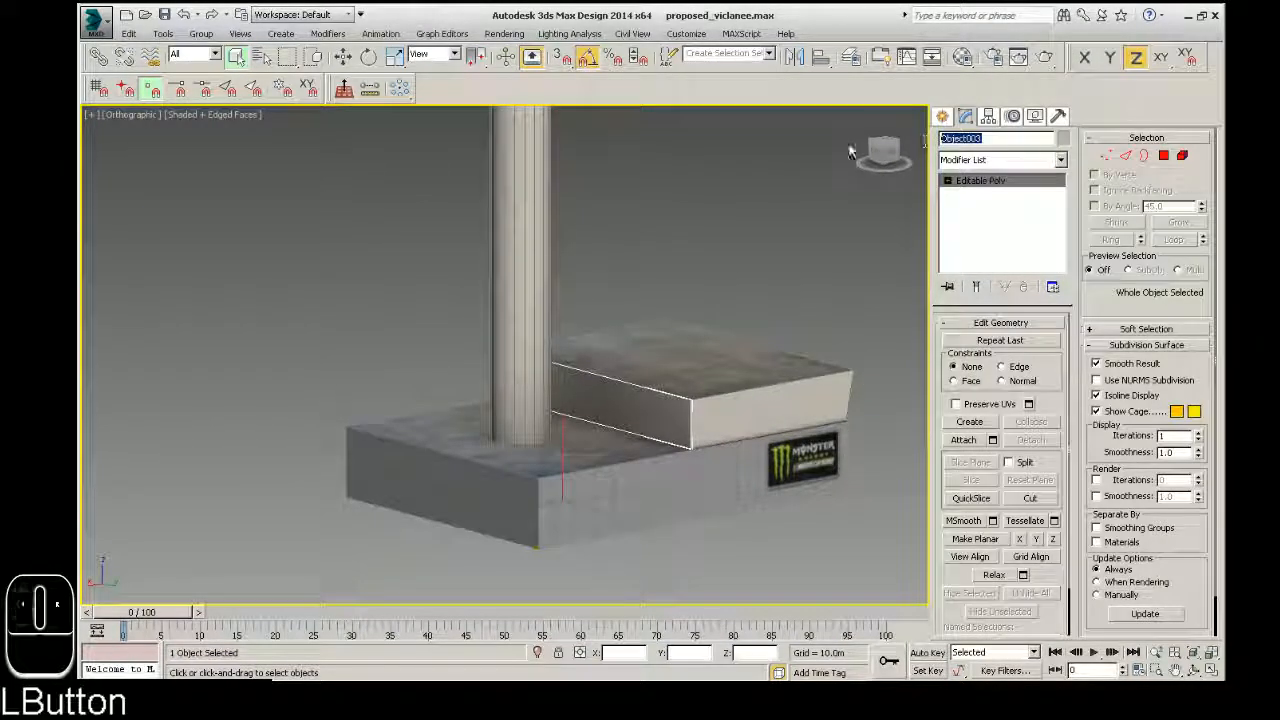
{"action": "type", "text": "not cut"}
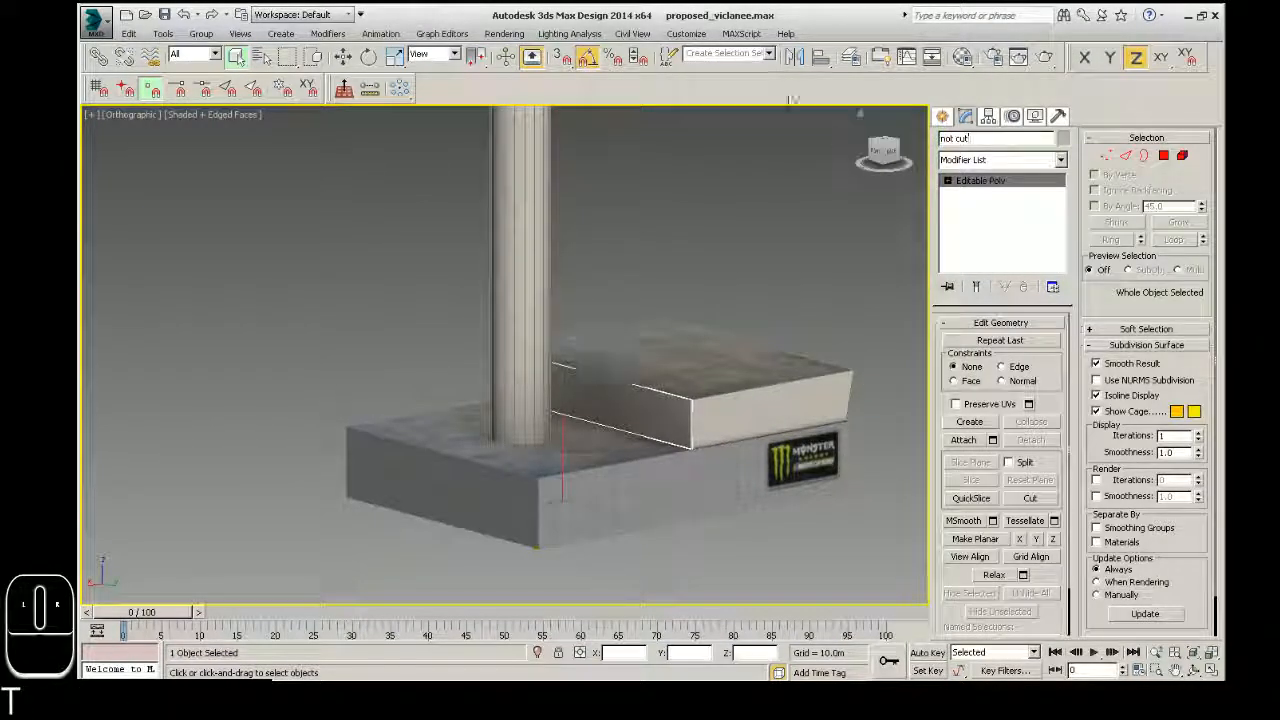
Unhide all objects to bring back the cut wall, and hide the not cut wall
{"action": "right_click", "coordinate": [648, 393]}
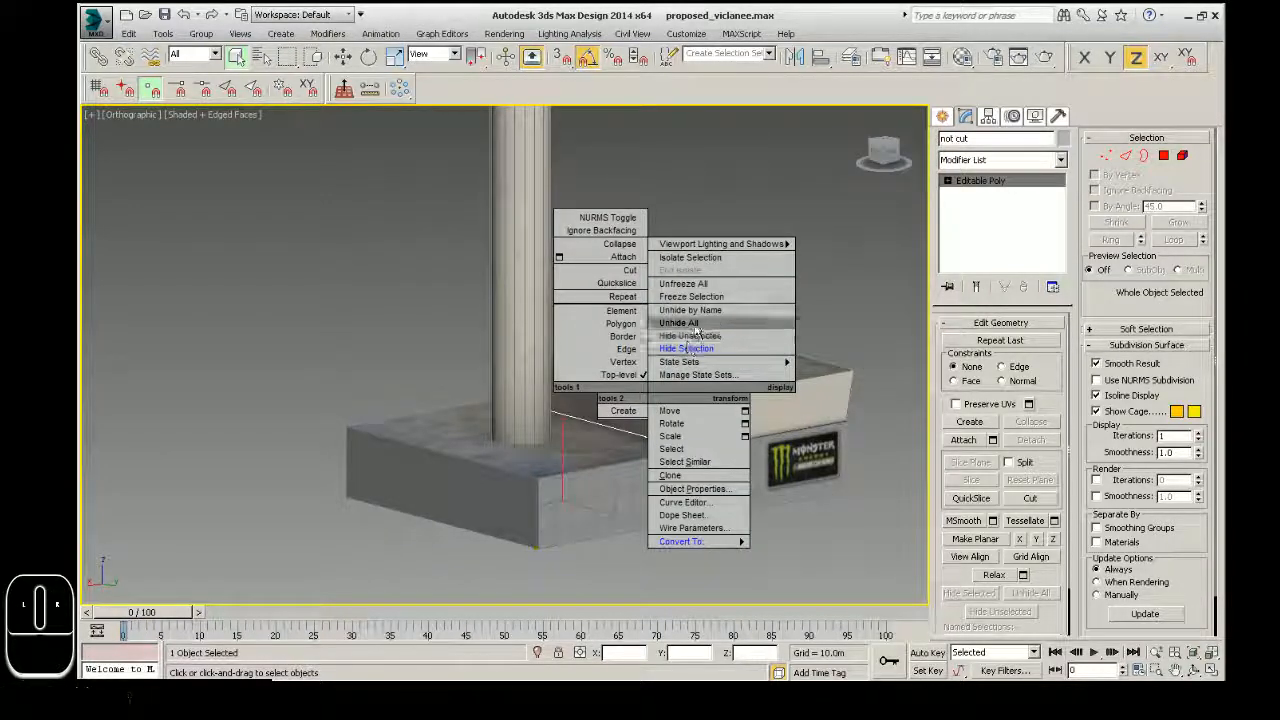
{"action": "left_click", "coordinate": [696, 333]}
{"action": "right_click", "coordinate": [650, 392]}
{"action": "left_click", "coordinate": [692, 345]}
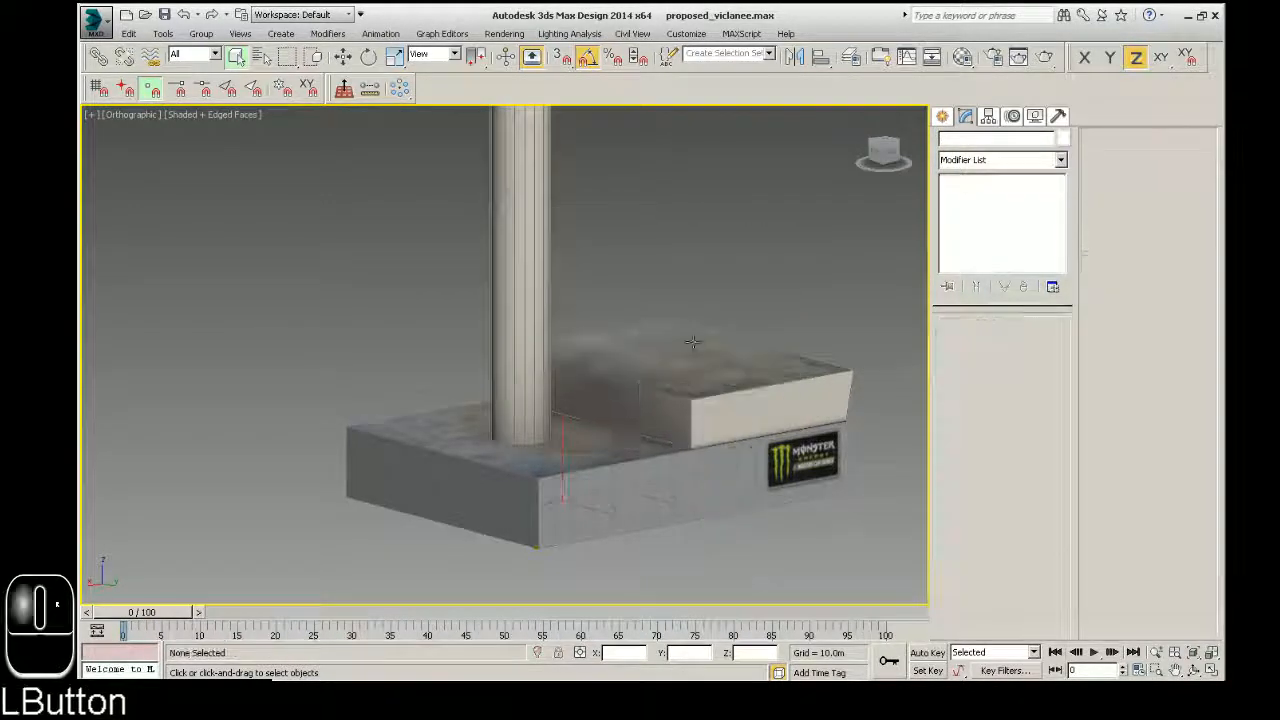
Find the small green Box001 at the lower front corner of the brick base and delete it
{"action": "left_click", "coordinate": [643, 395]}
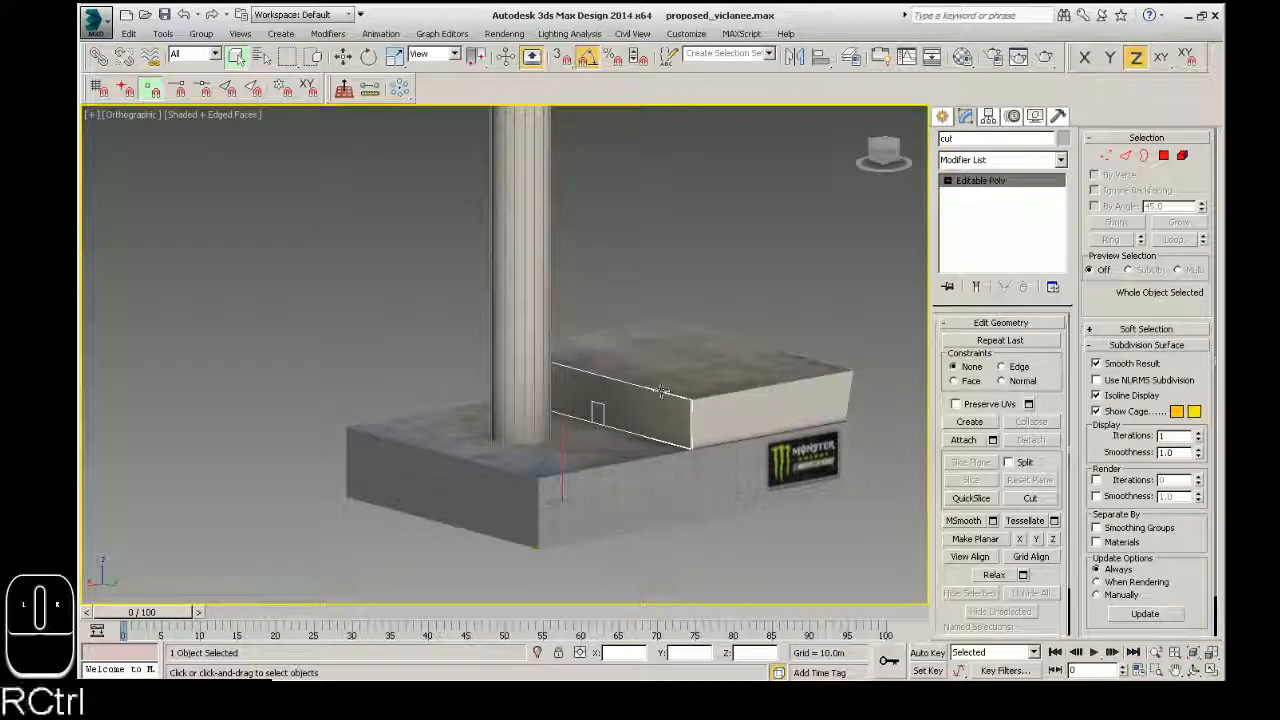
{"action": "left_click", "coordinate": [592, 515], "text": "ctrl"}
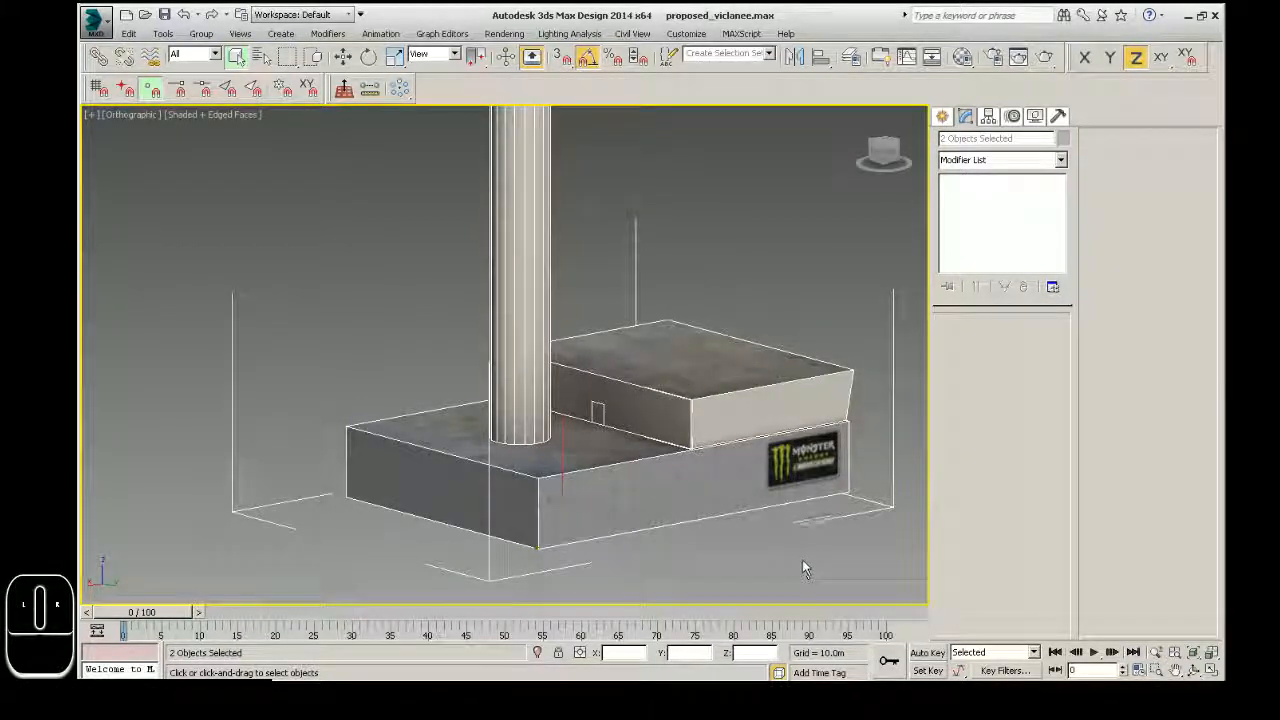
{"action": "left_click_drag", "start_coordinate": [804, 561], "coordinate": [369, 178]}
{"action": "left_click", "coordinate": [720, 523]}
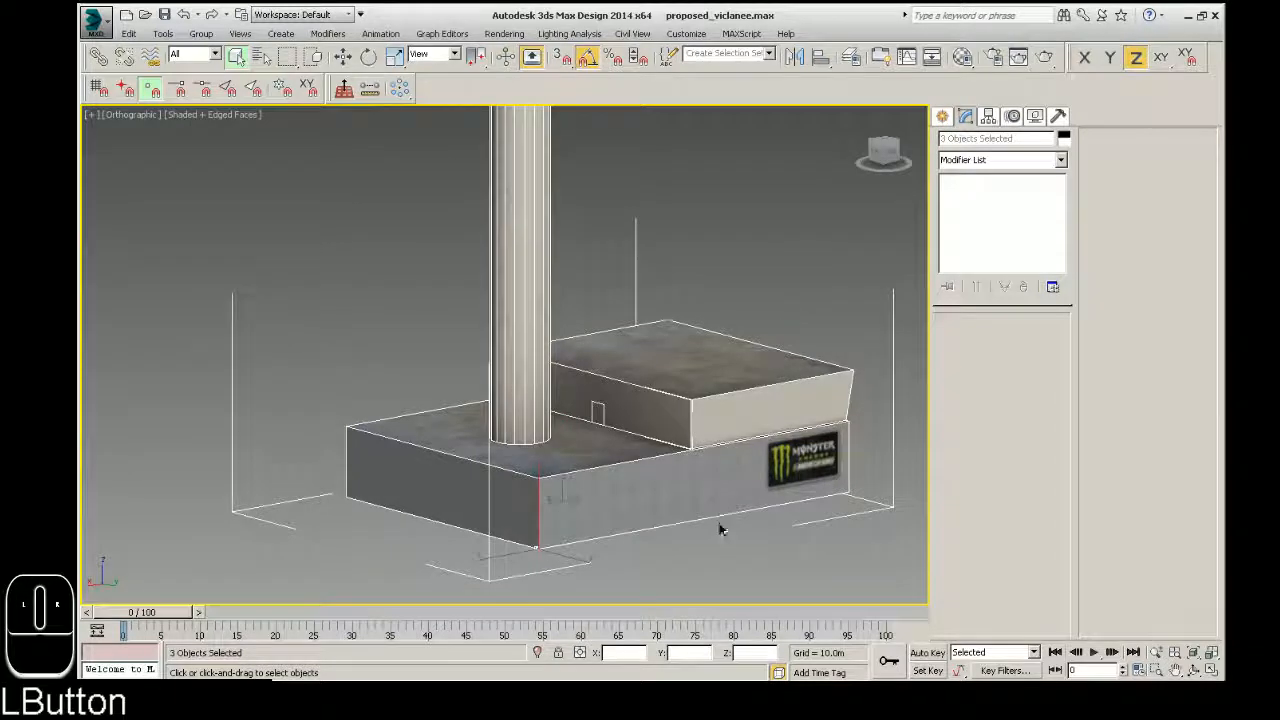
{"action": "left_click_drag", "start_coordinate": [731, 557], "coordinate": [660, 376]}
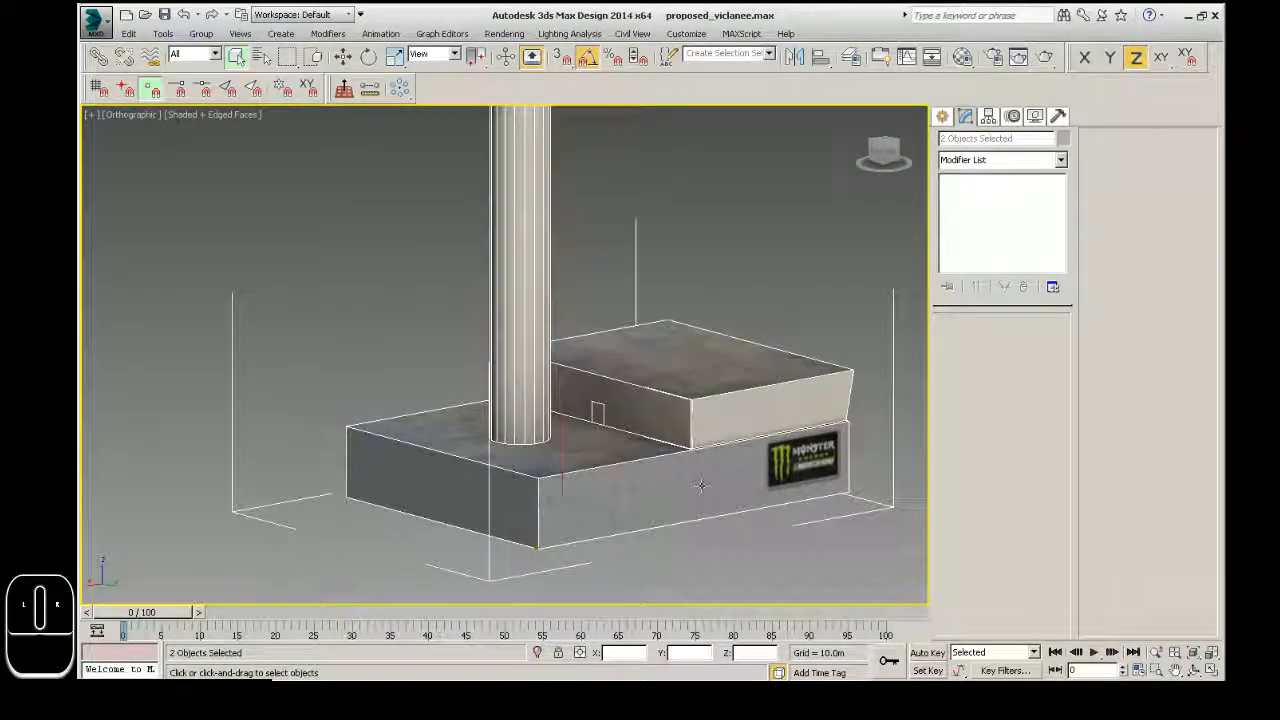
{"action": "scroll", "coordinate": [537, 560], "scroll_direction": "up", "scroll_amount": 15}
{"action": "left_click", "coordinate": [522, 510]}
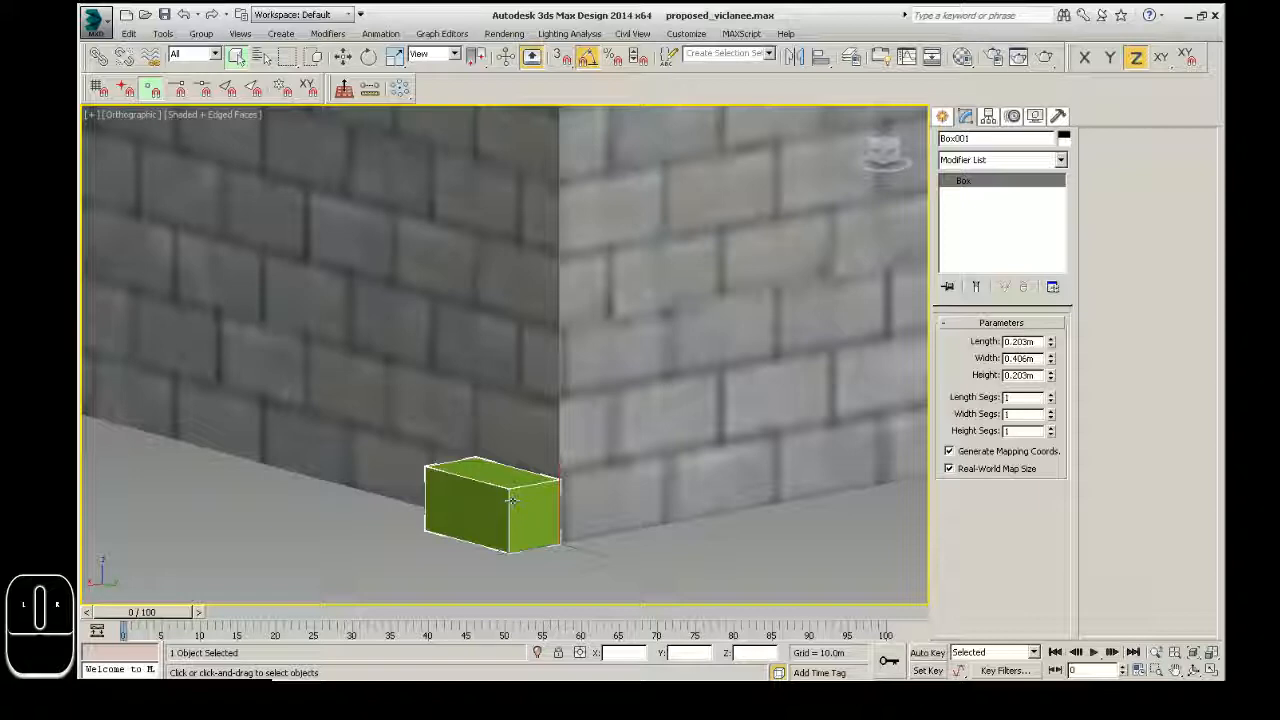
{"action": "scroll", "coordinate": [510, 500], "scroll_direction": "down", "scroll_amount": 15}
{"action": "key", "text": "Delete"}
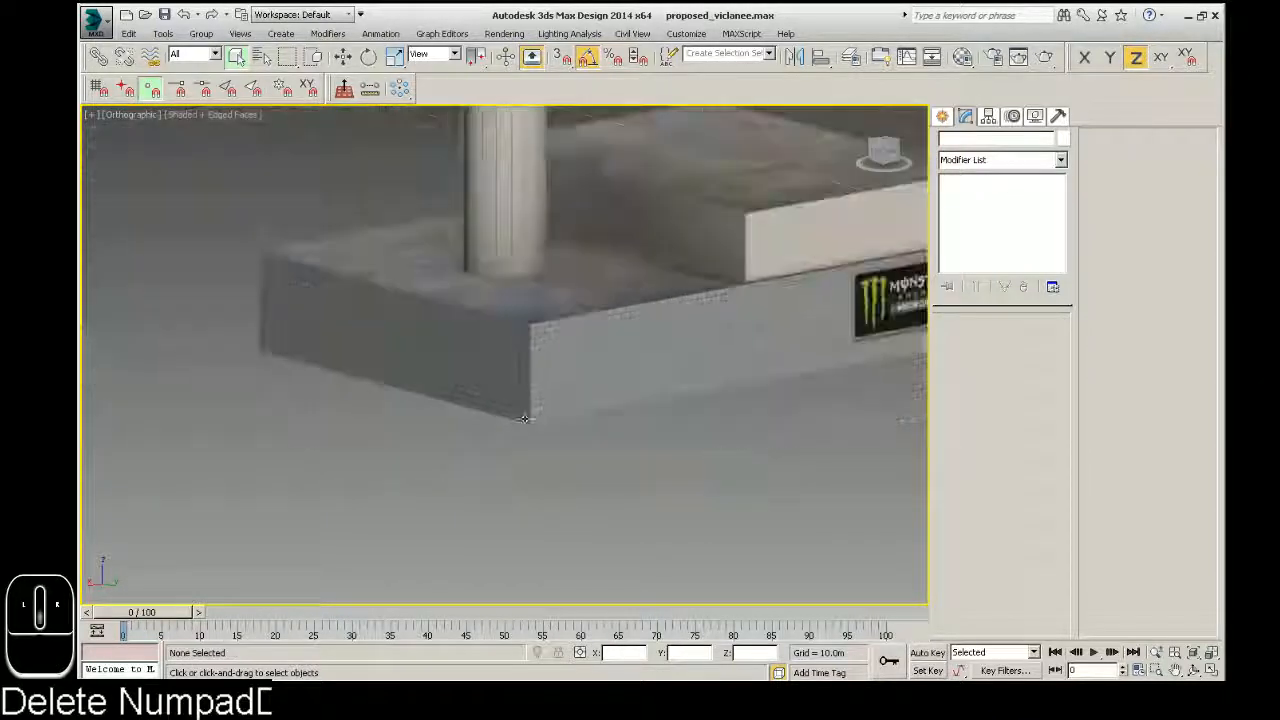
Select the cut wall and the main building, save the scene, and collapse both into a single mesh object
{"action": "scroll", "coordinate": [537, 309], "scroll_direction": "down", "scroll_amount": 10}
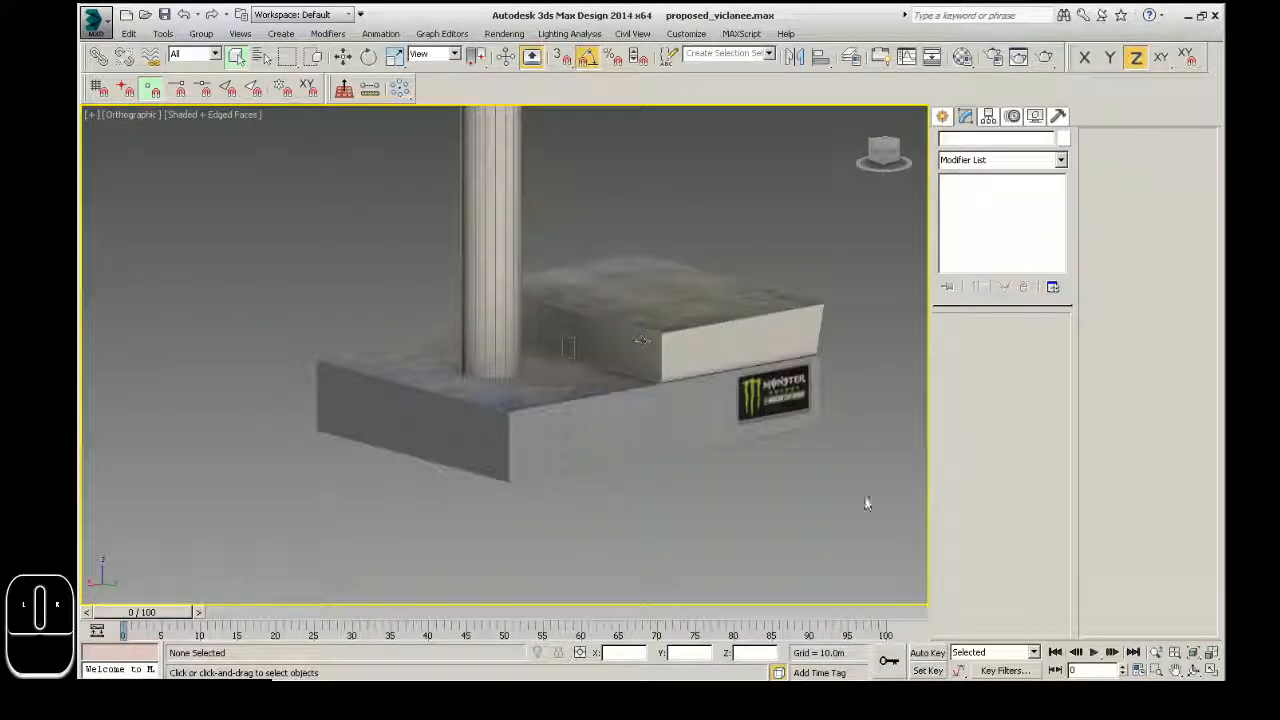
{"action": "left_click_drag", "start_coordinate": [806, 510], "coordinate": [670, 410]}
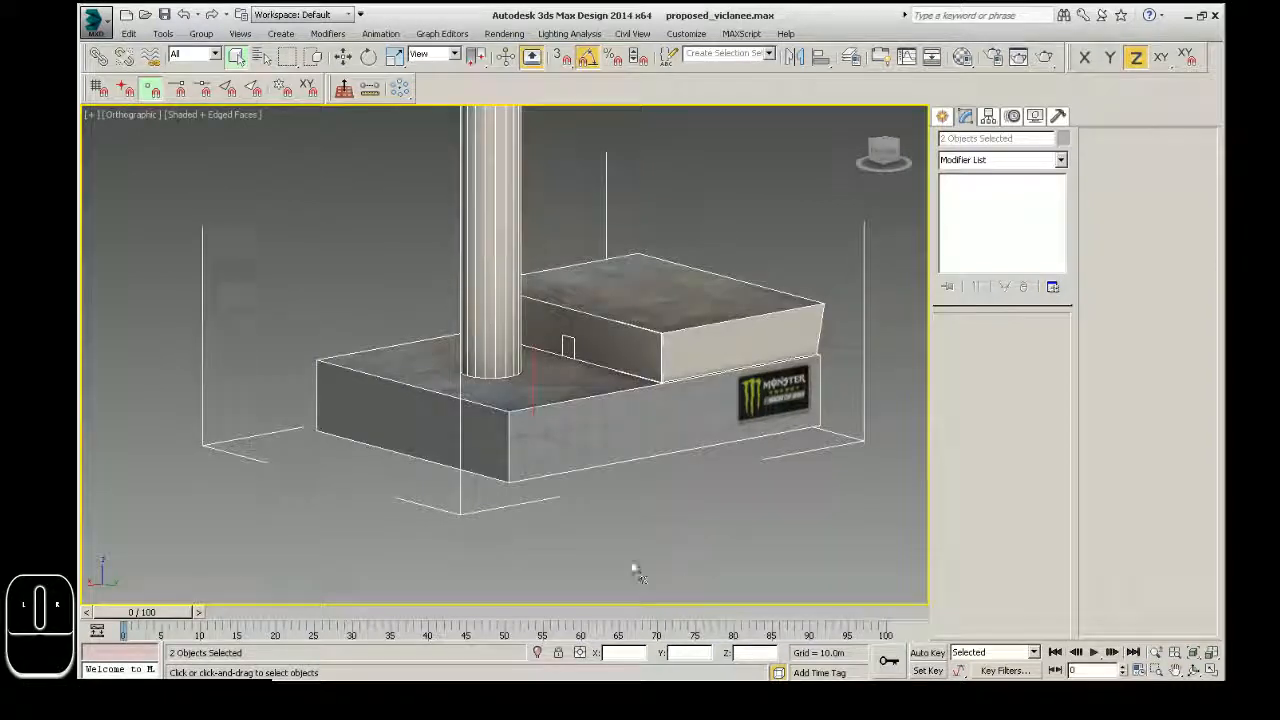
{"action": "scroll", "coordinate": [527, 308], "scroll_direction": "up", "scroll_amount": 2}
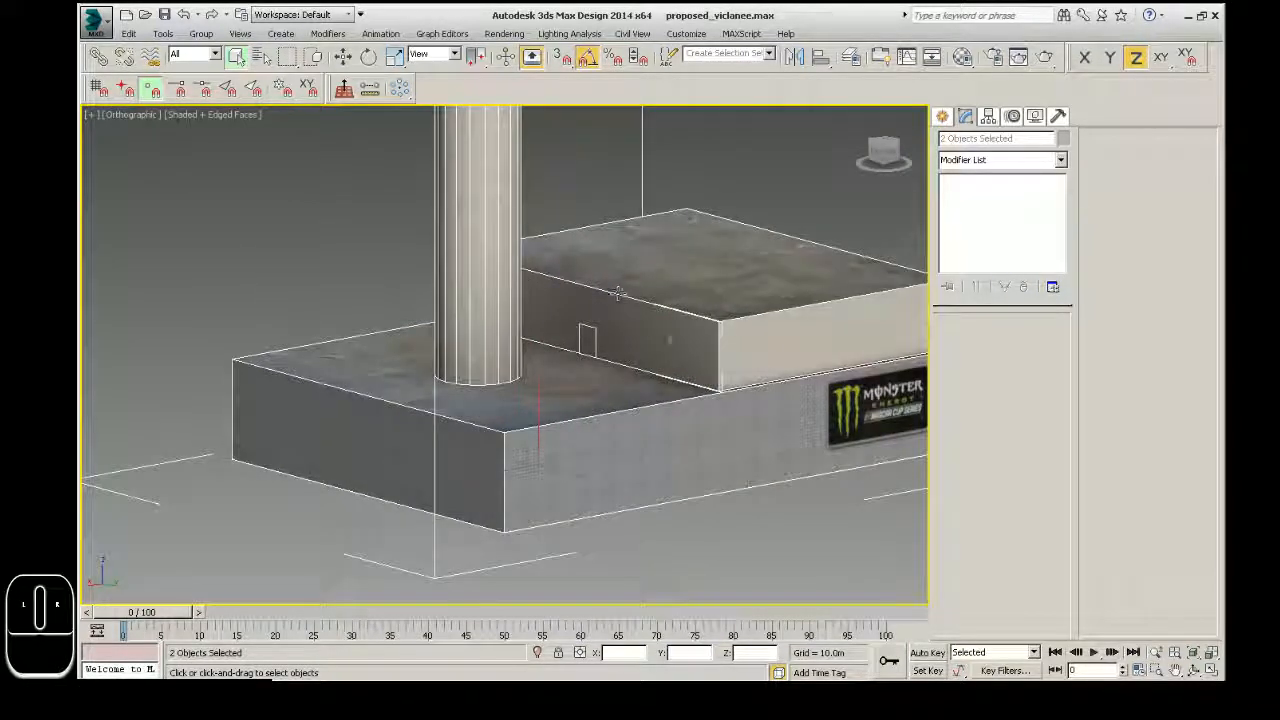
{"action": "left_click", "coordinate": [1058, 116]}
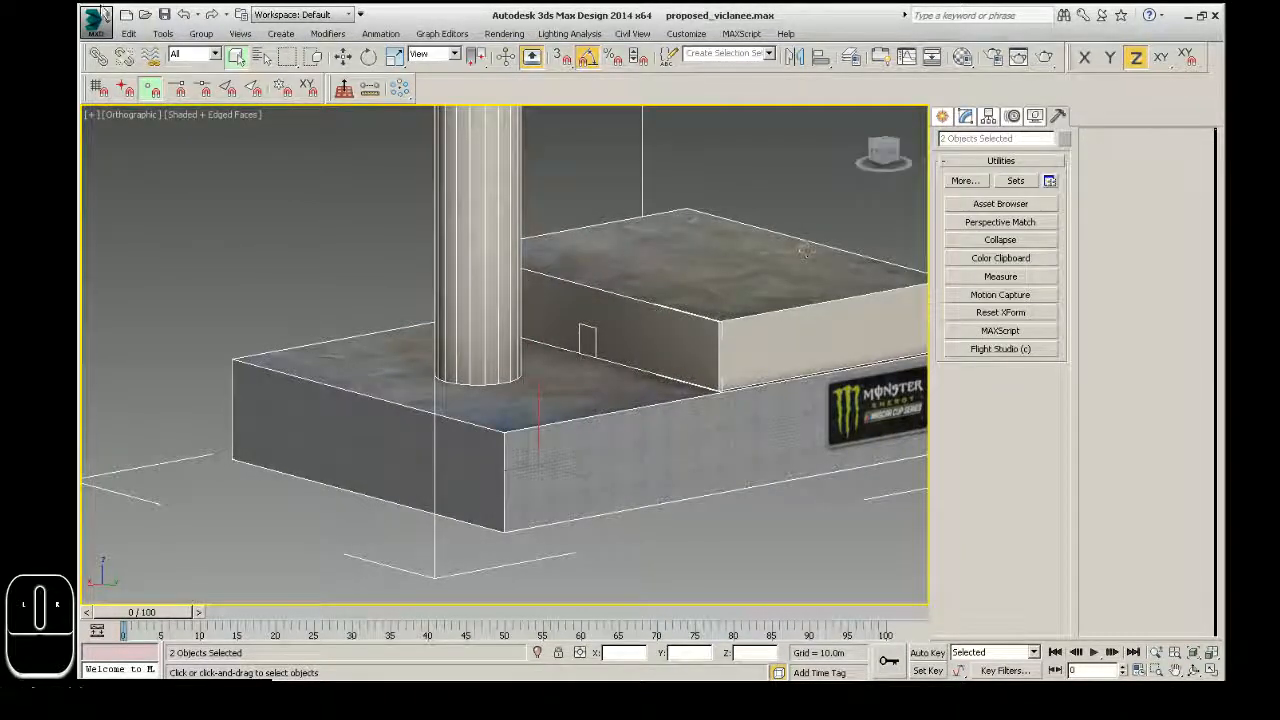
{"action": "left_click", "coordinate": [97, 22]}
{"action": "left_click", "coordinate": [145, 158]}
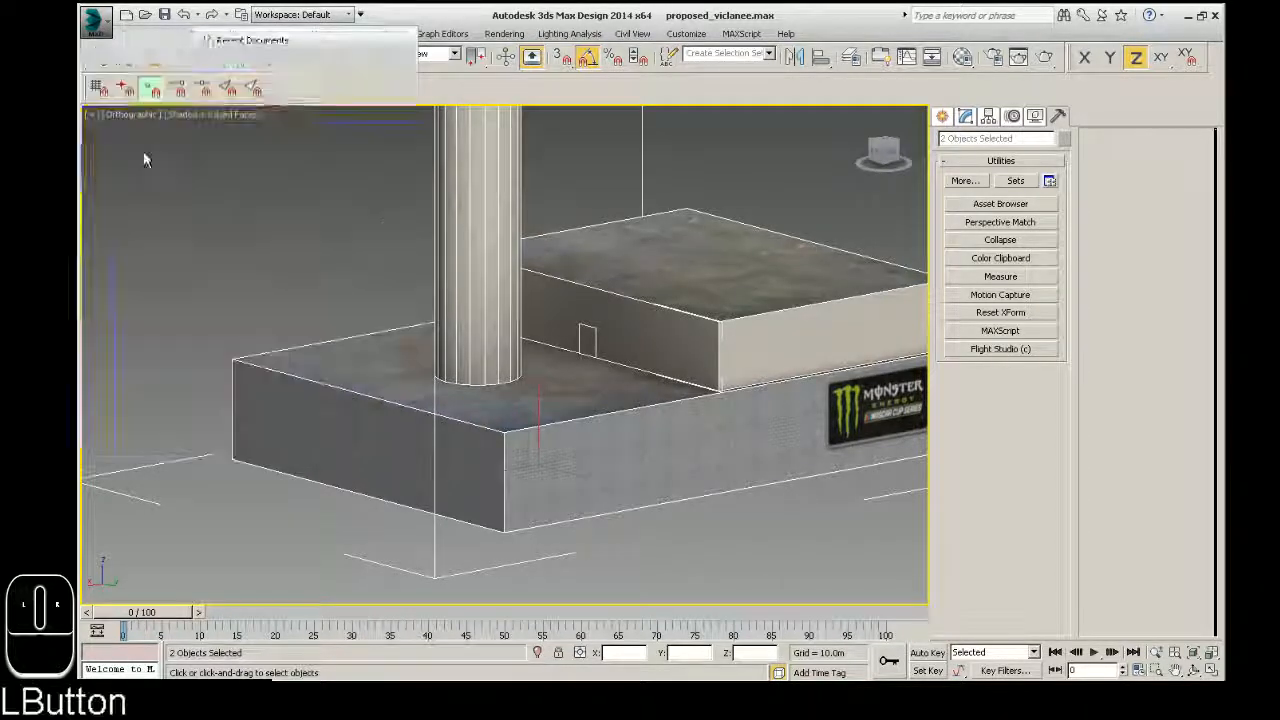
{"action": "left_click", "coordinate": [1000, 240]}
{"action": "left_click", "coordinate": [1000, 426]}
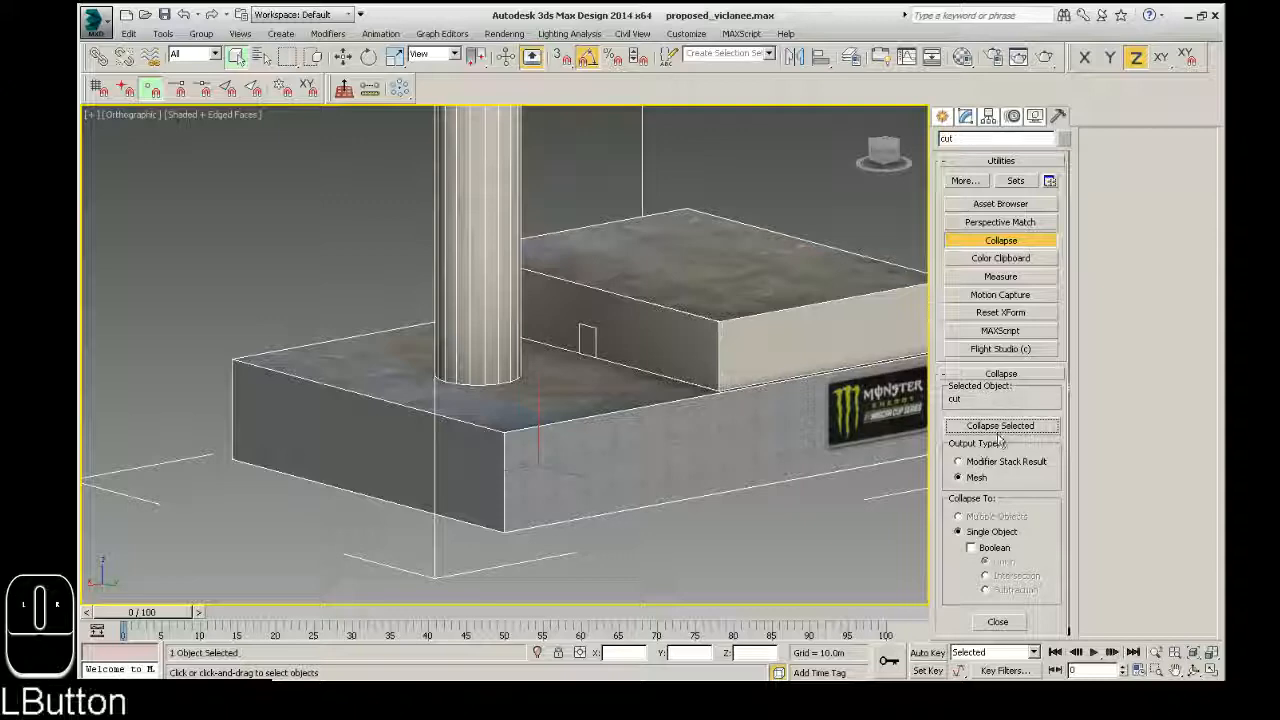
Convert the collapsed building to an Editable Poly and apply an Unwrap UVW modifier to it
{"action": "right_click", "coordinate": [706, 350]}
{"action": "mouse_move", "coordinate": [760, 494]}
{"action": "left_click", "coordinate": [810, 512]}
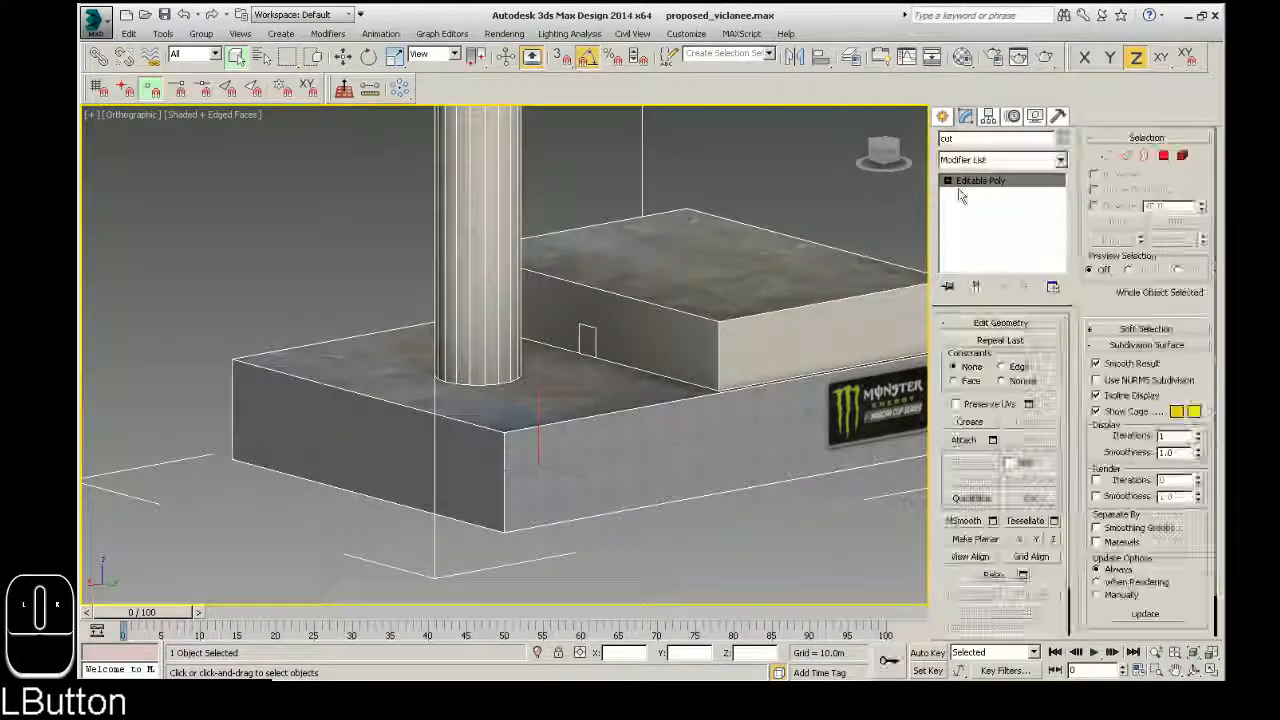
{"action": "left_click", "coordinate": [1000, 160]}
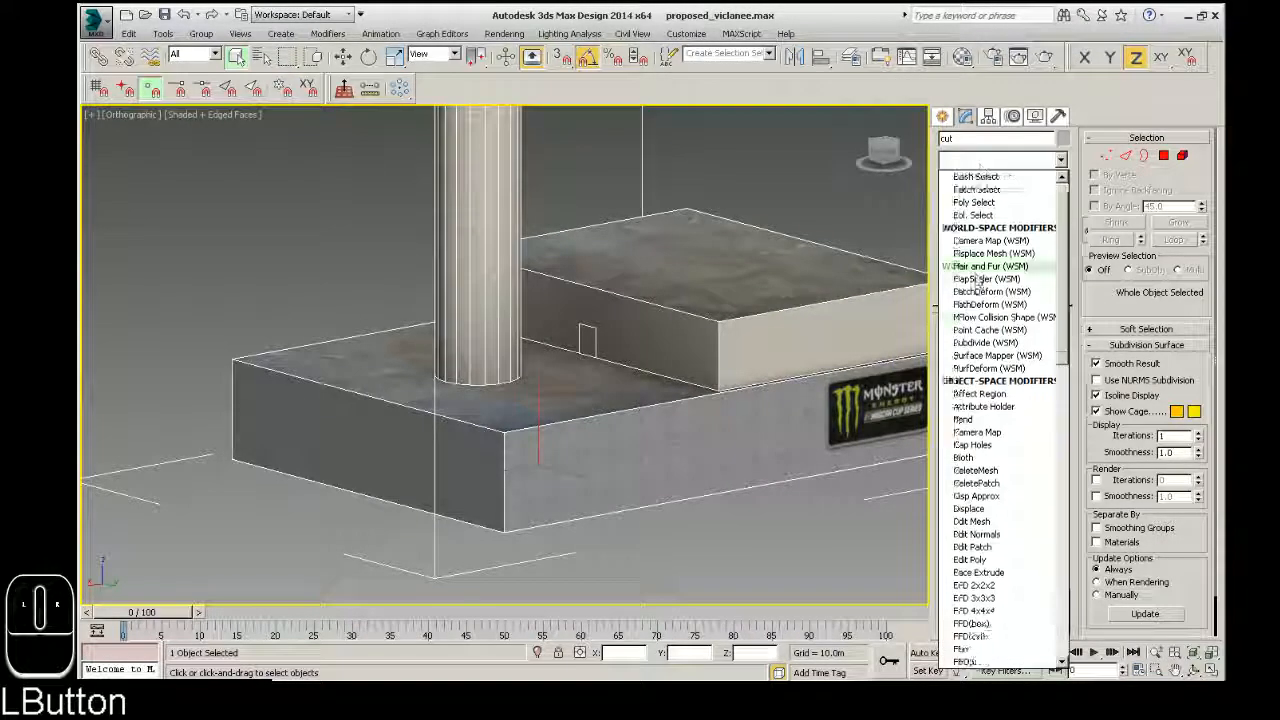
{"action": "scroll", "coordinate": [986, 340], "scroll_direction": "down", "scroll_amount": 10}
{"action": "left_click", "coordinate": [978, 585]}
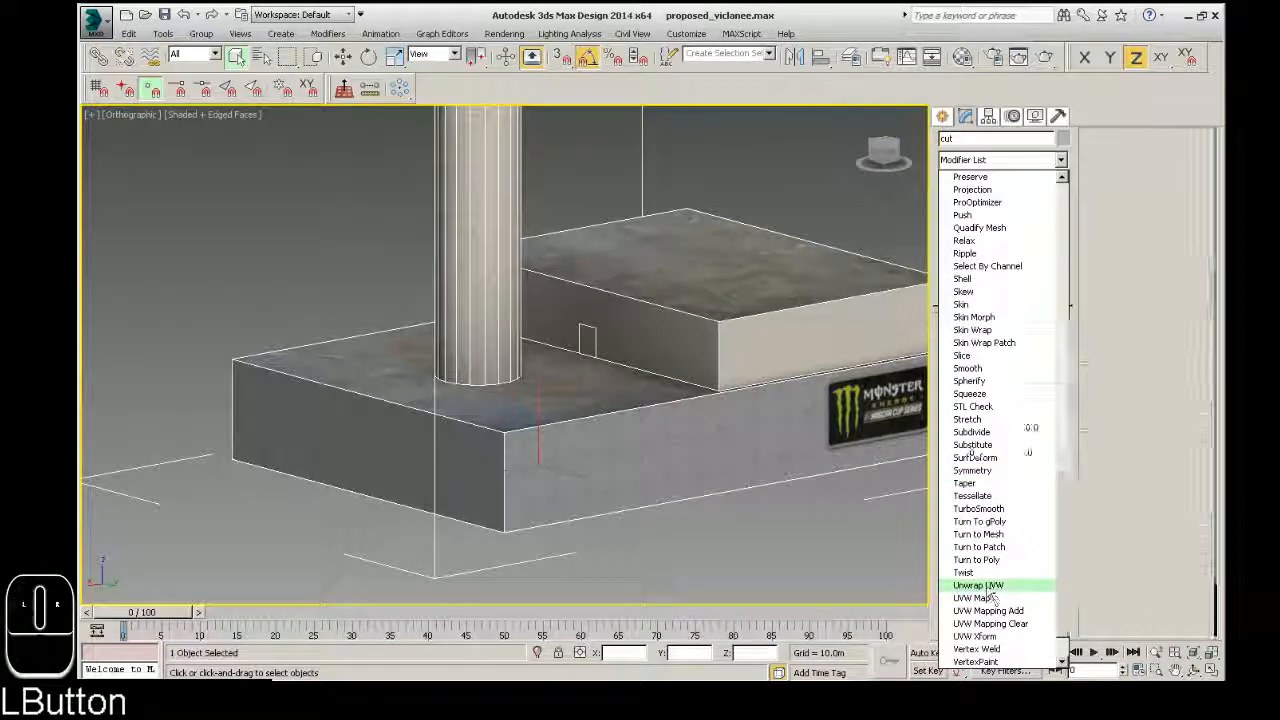
Open the UV editor with Map #1 (proposed_viclane2.psd) as the background and inspect the door outline on the wall texture
{"action": "left_click", "coordinate": [1002, 507]}
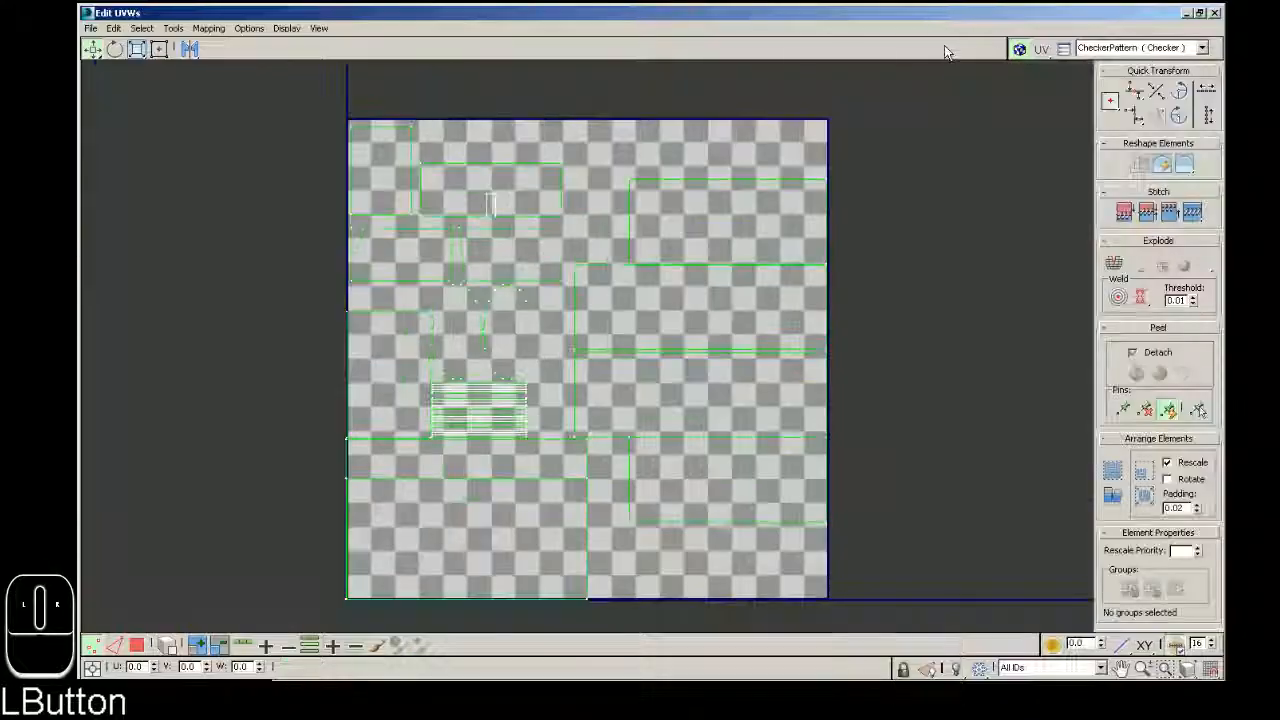
{"action": "left_click", "coordinate": [1140, 47]}
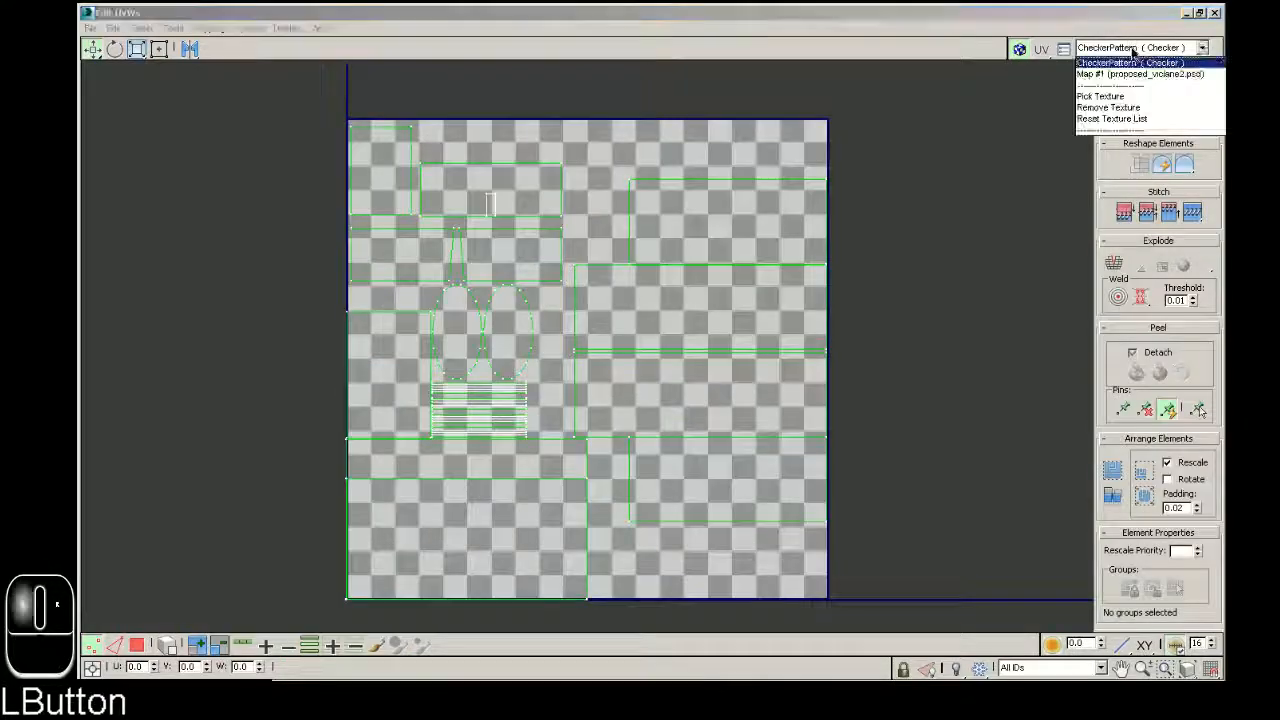
{"action": "left_click", "coordinate": [1120, 75]}
{"action": "scroll", "coordinate": [688, 312], "scroll_direction": "down", "scroll_amount": 2}
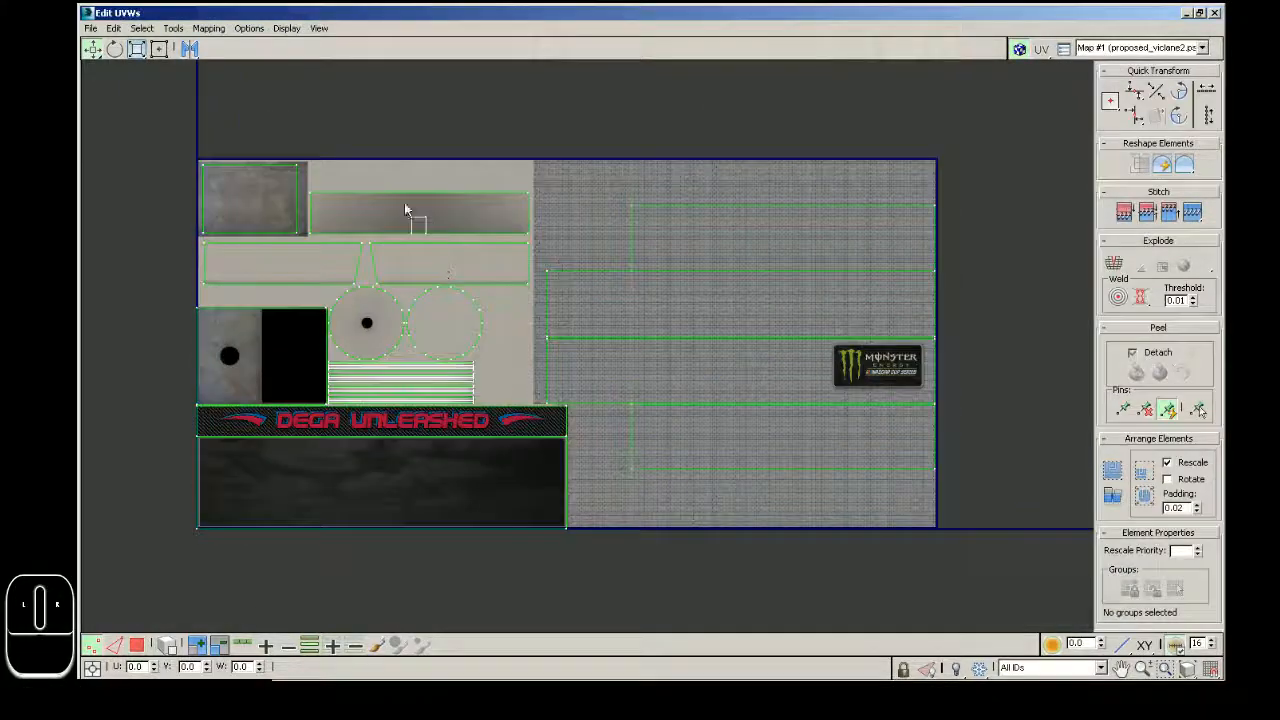
{"action": "scroll", "coordinate": [410, 200], "scroll_direction": "up", "scroll_amount": 5}
{"action": "scroll", "coordinate": [422, 192], "scroll_direction": "up", "scroll_amount": 4}
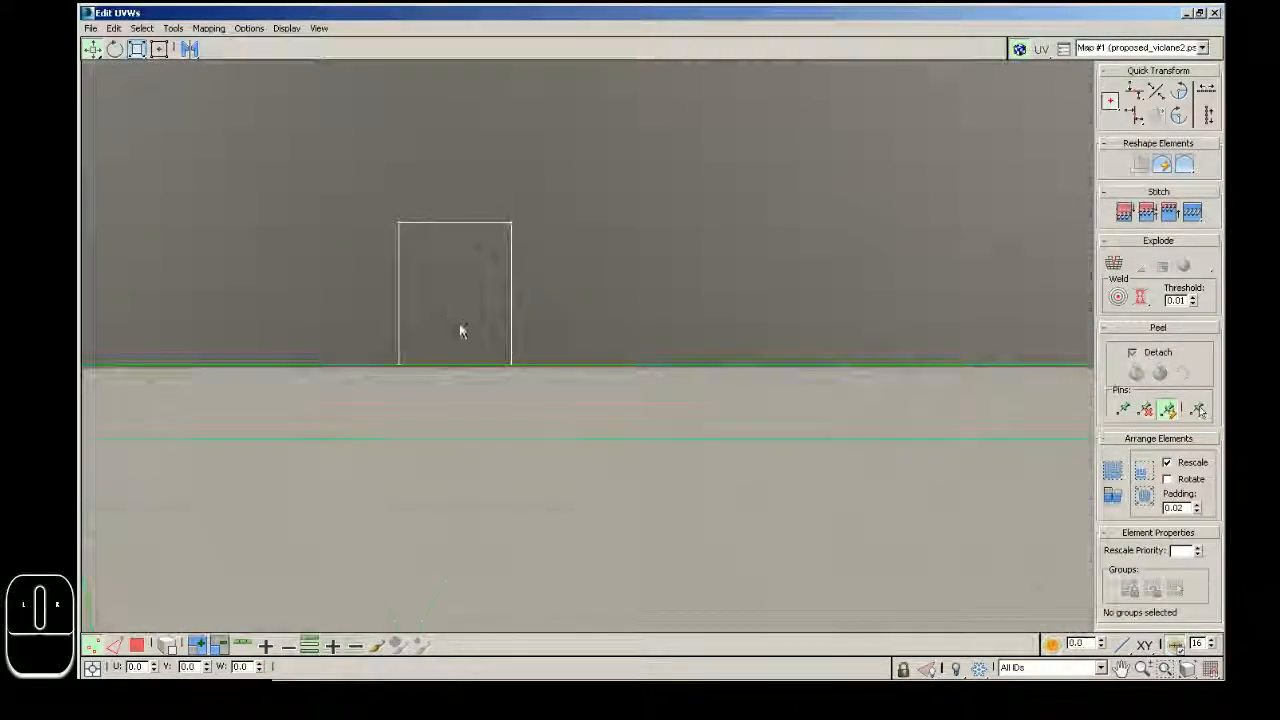
{"action": "scroll", "coordinate": [495, 245], "scroll_direction": "down", "scroll_amount": 5}
{"action": "scroll", "coordinate": [615, 221], "scroll_direction": "down", "scroll_amount": 2}
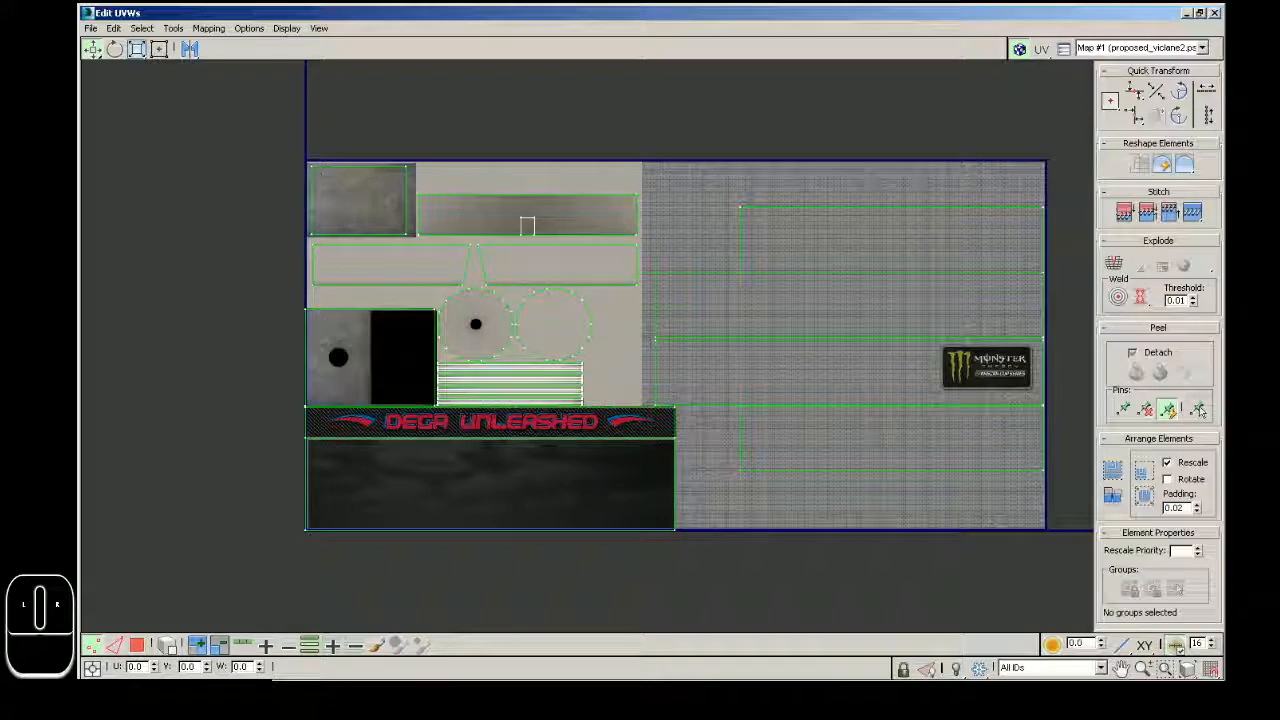
Render the building's UVW template with the width set to 2048, and show the rendered map maximized, without the UV editor
{"action": "left_click", "coordinate": [173, 28]}
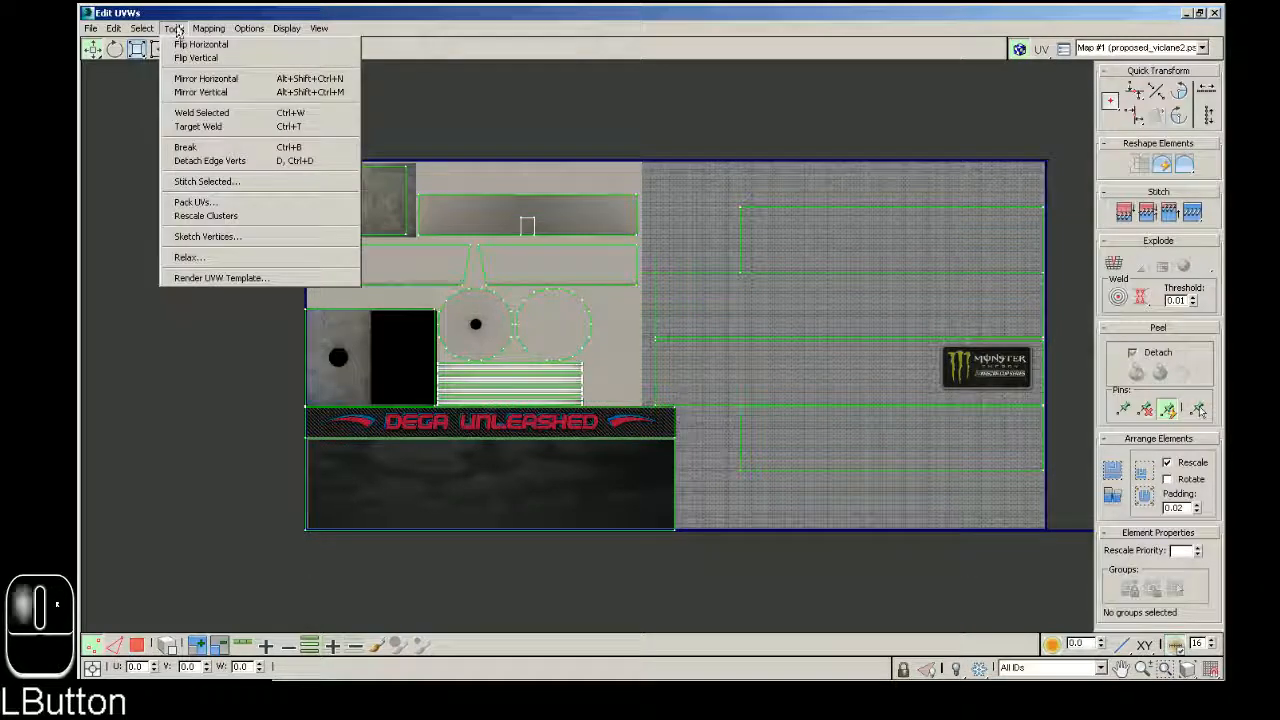
{"action": "left_click", "coordinate": [213, 280]}
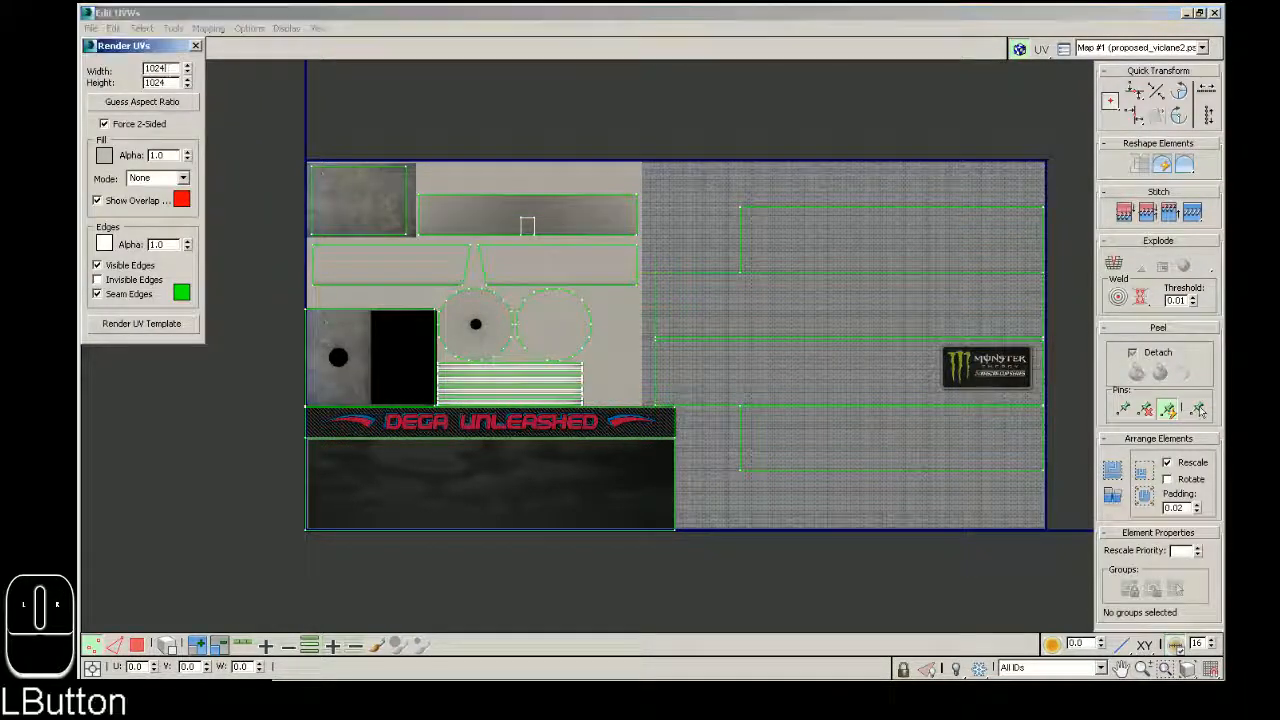
{"action": "left_click_drag", "start_coordinate": [170, 69], "coordinate": [80, 64]}
{"action": "type", "text": "204"}
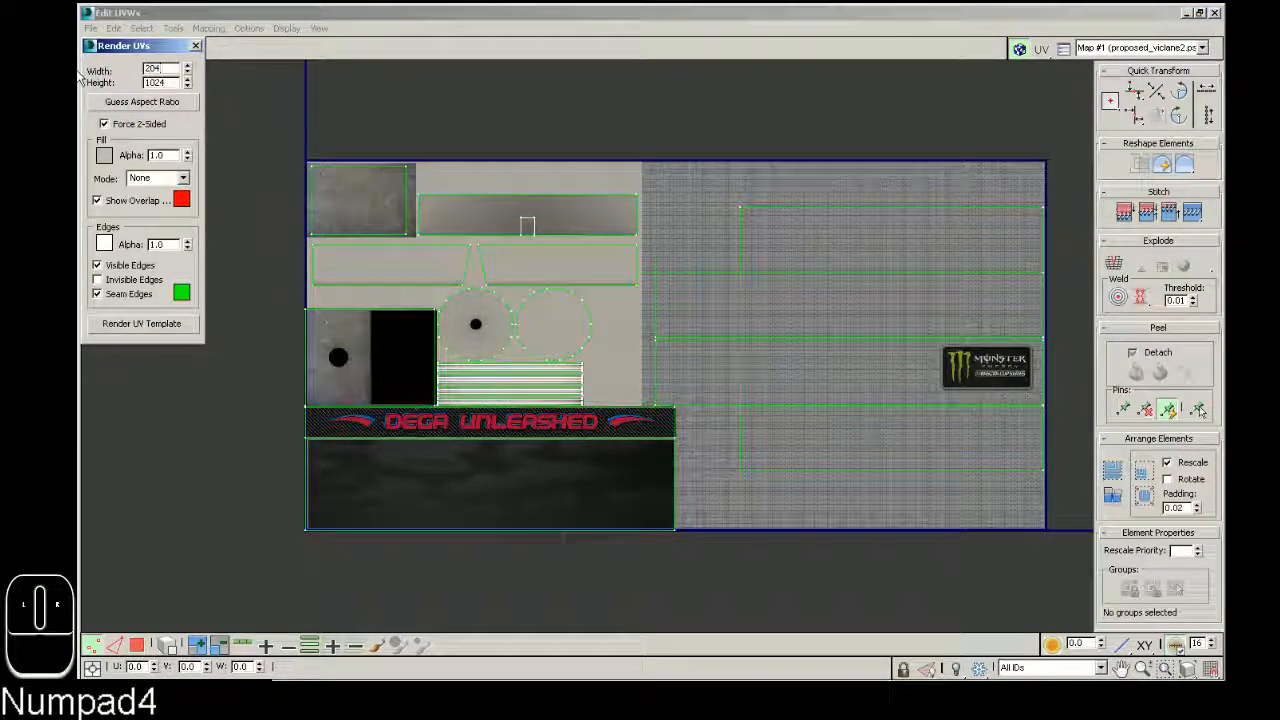
{"action": "type", "text": "8"}
{"action": "left_click", "coordinate": [141, 323]}
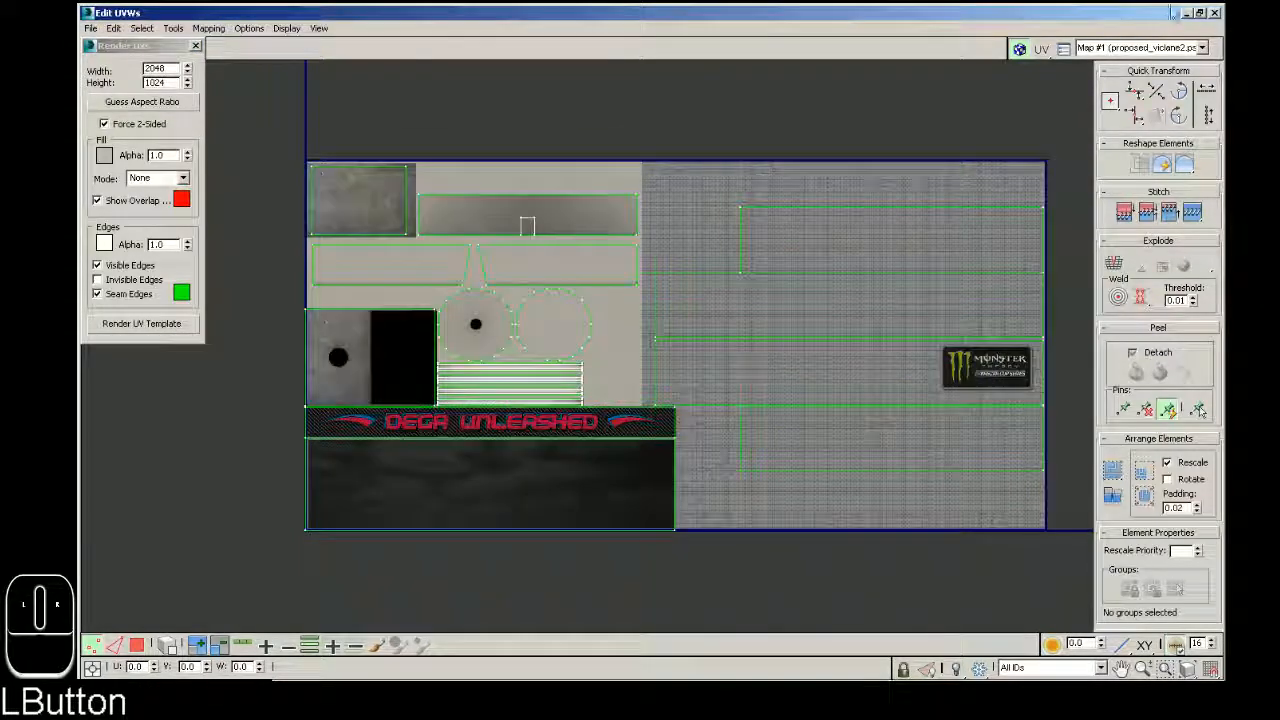
{"action": "left_click", "coordinate": [1187, 14]}
{"action": "double_click", "coordinate": [778, 150]}
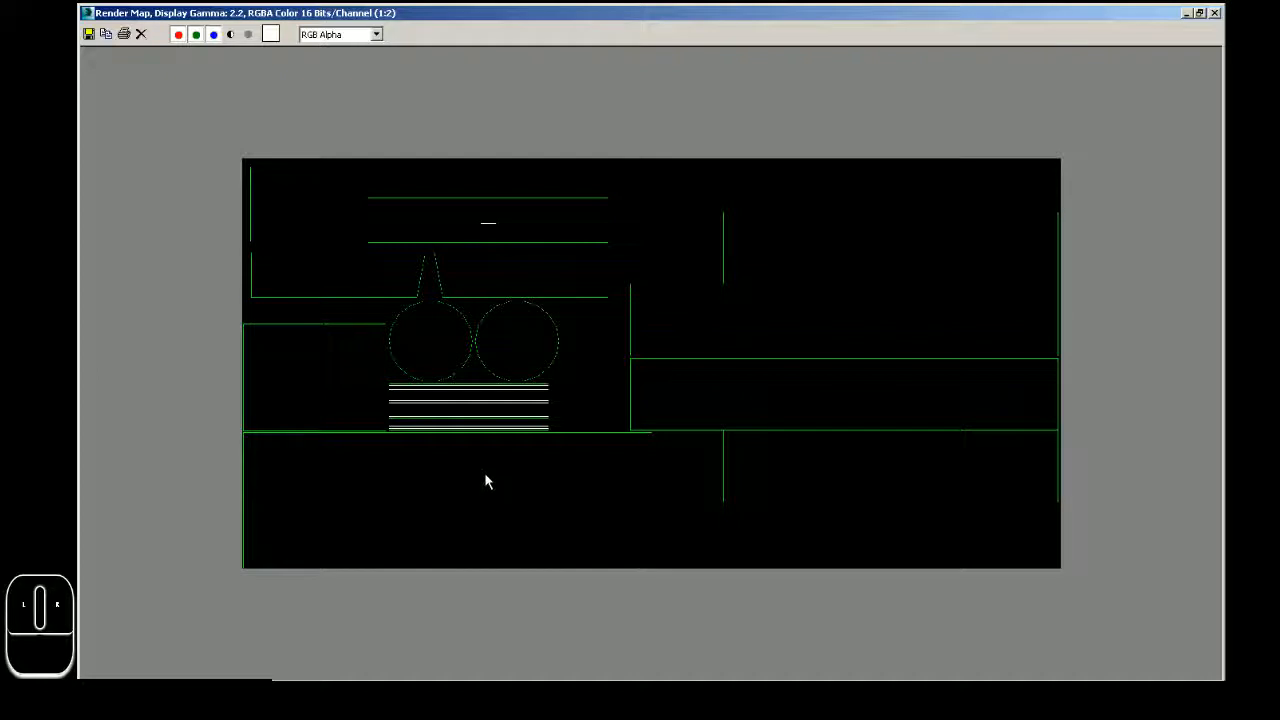
Switch to Photoshop to view proposed_viclane2.psd, and return to the rendered UV template in 3ds Max for comparison
{"action": "left_click", "coordinate": [696, 692]}
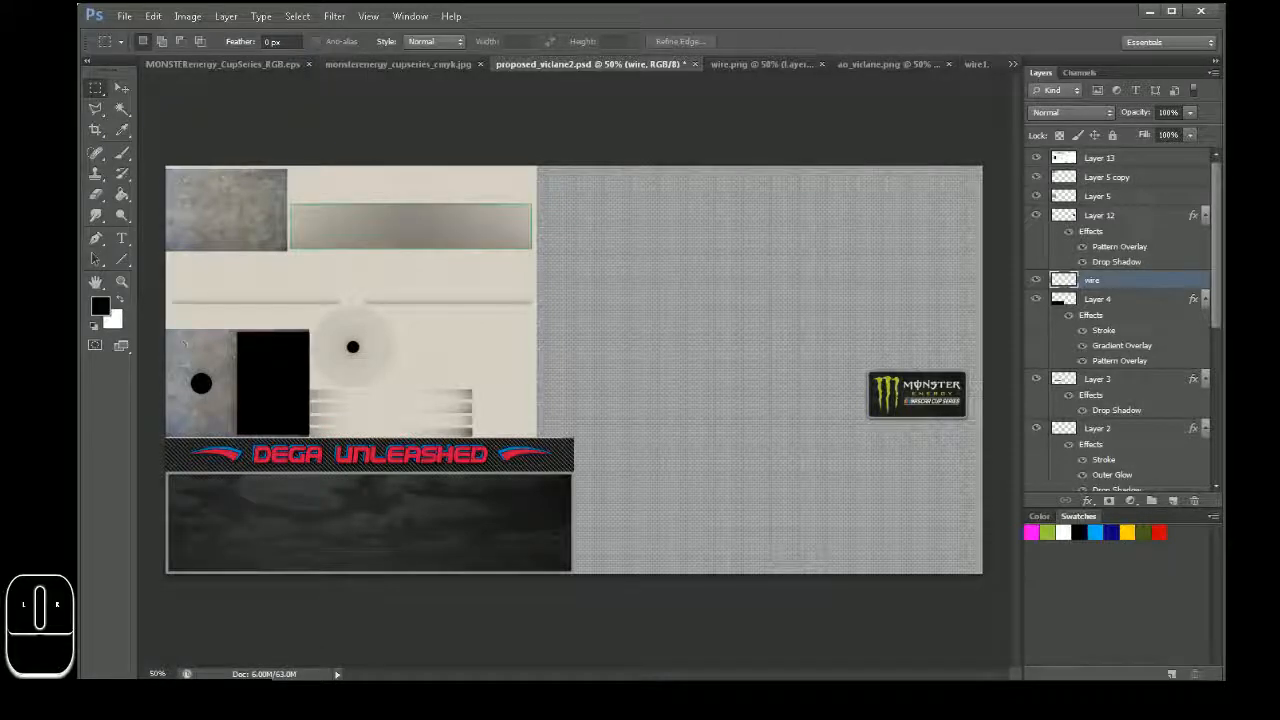
{"action": "mouse_move", "coordinate": [570, 695]}
{"action": "left_click", "coordinate": [570, 668]}
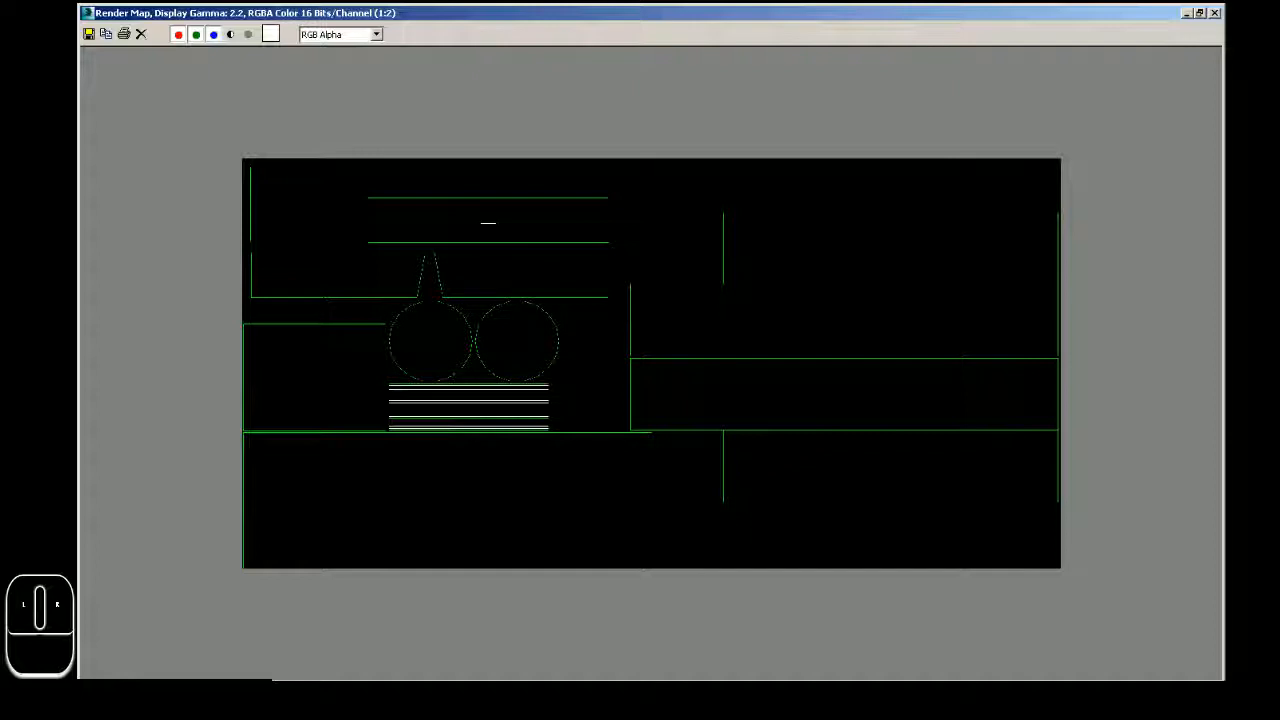
{"action": "left_click", "coordinate": [570, 695]}
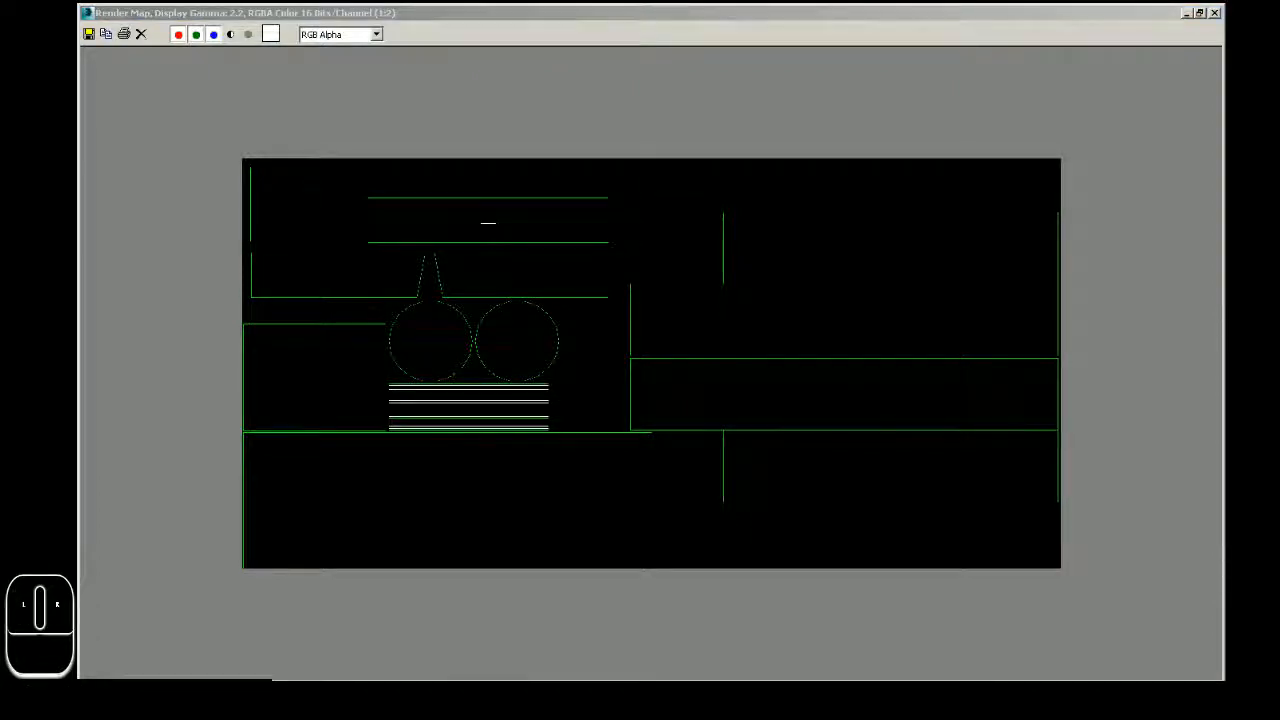